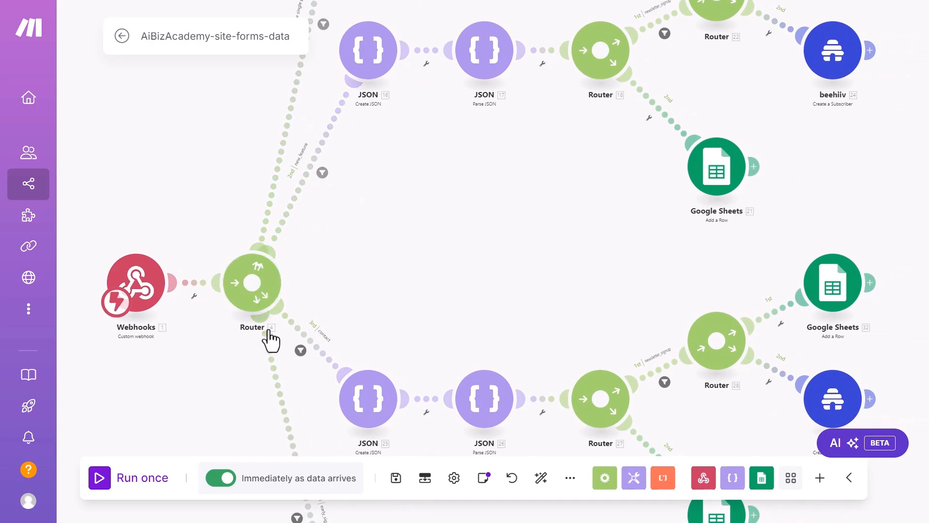
Step: Zoom out on the AiBizAcademy-site-forms-data canvas to review all router branches
scroll(367, 219, "down", 2)
scroll(367, 219, "down", 2)
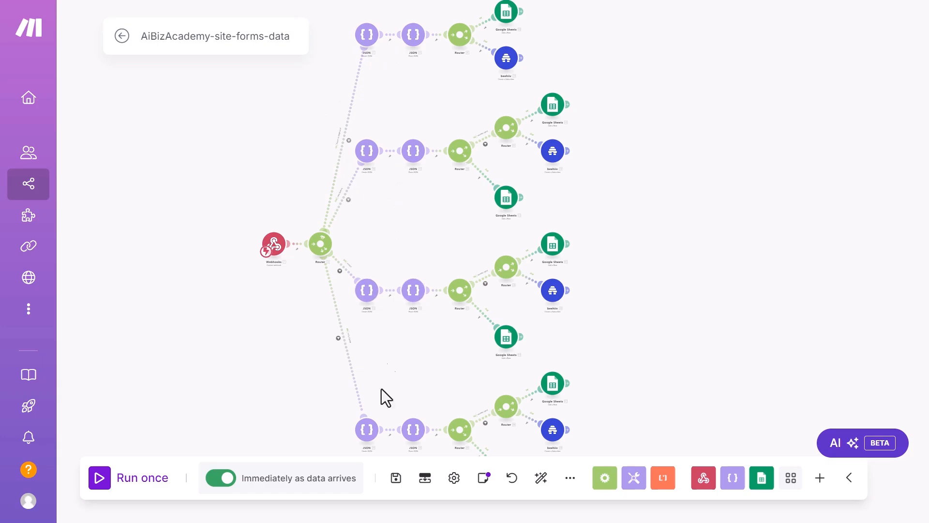
scroll(293, 377, "down", 3)
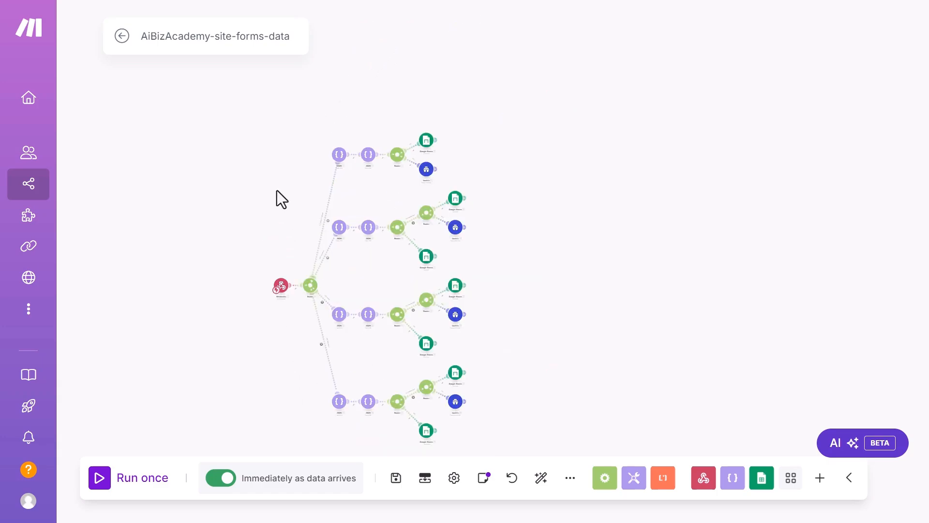
scroll(364, 243, "up", 3)
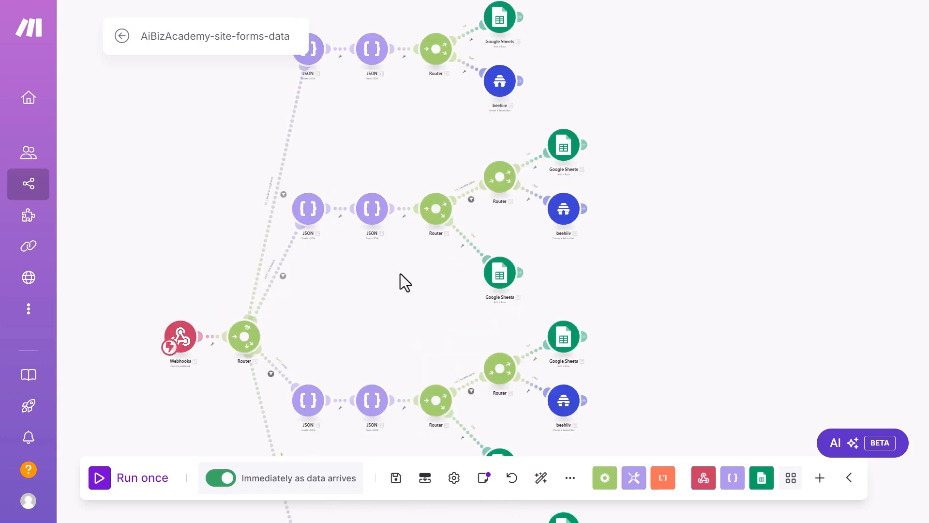
scroll(400, 275, "down", 2)
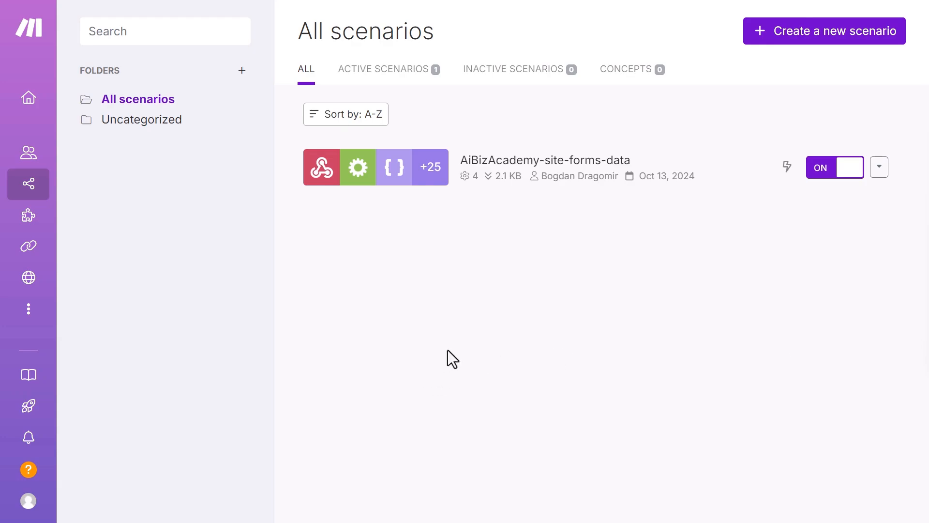
Step: Create a new, empty scenario from the All scenarios page
mouse_move(46, 182)
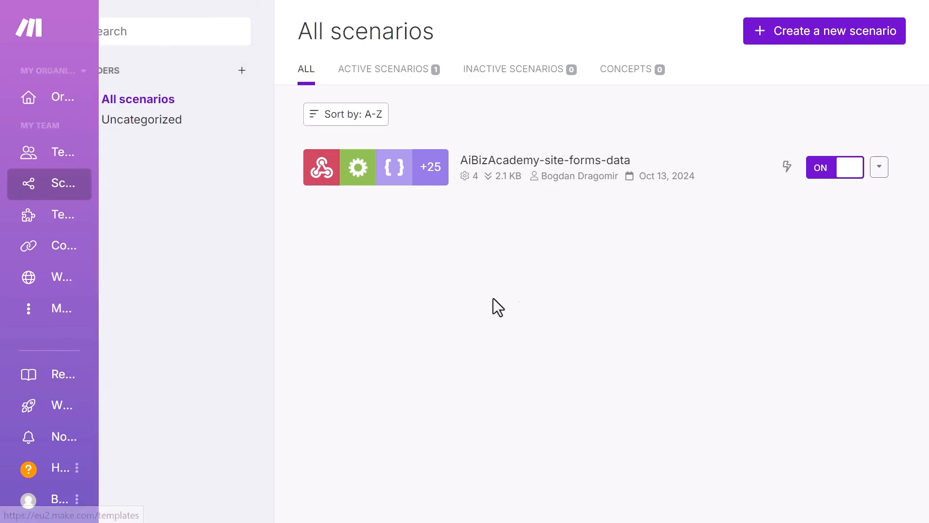
left_click(828, 44)
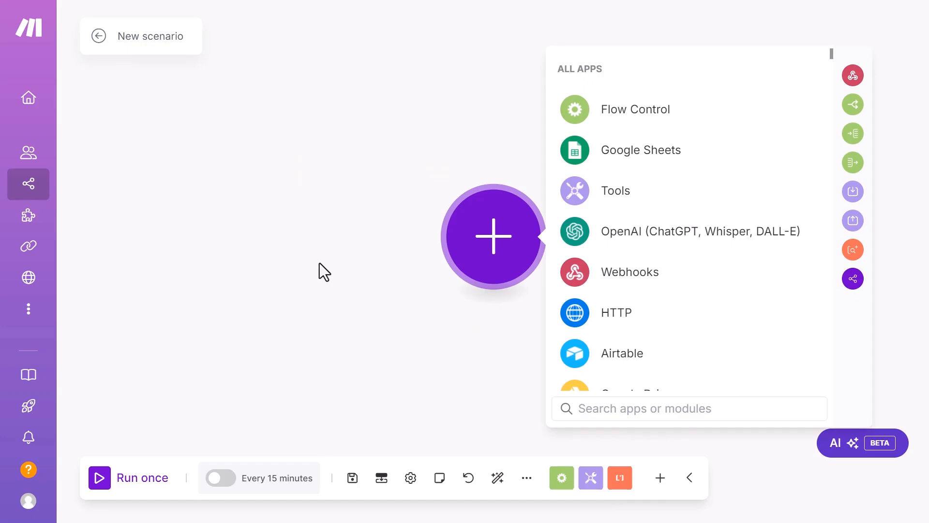
Step: Add a Webhooks Custom webhook trigger and save a new webhook named My gateway-webhook webhook
type("webhook")
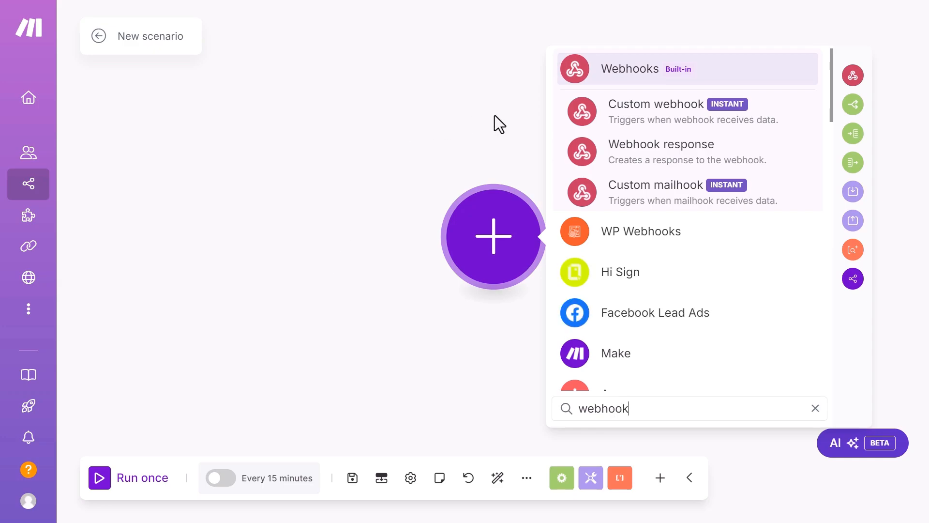
left_click(656, 119)
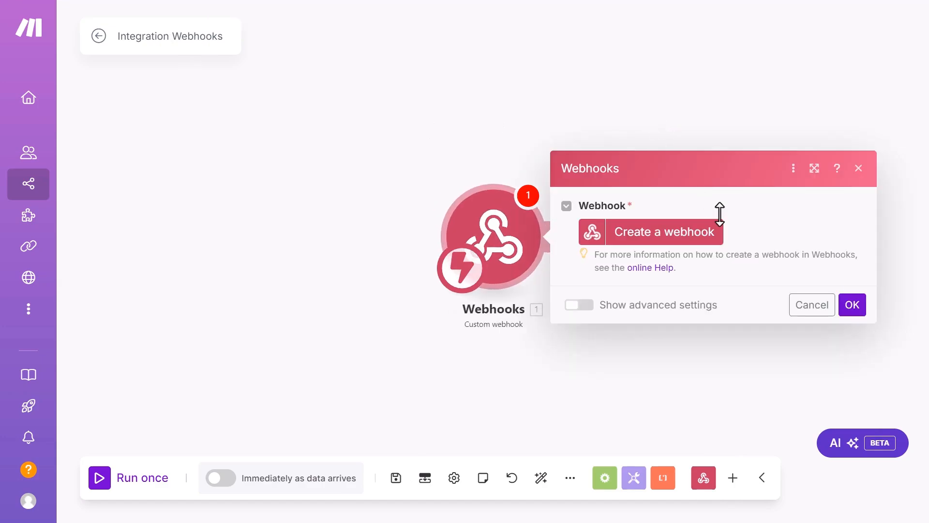
left_click(647, 249)
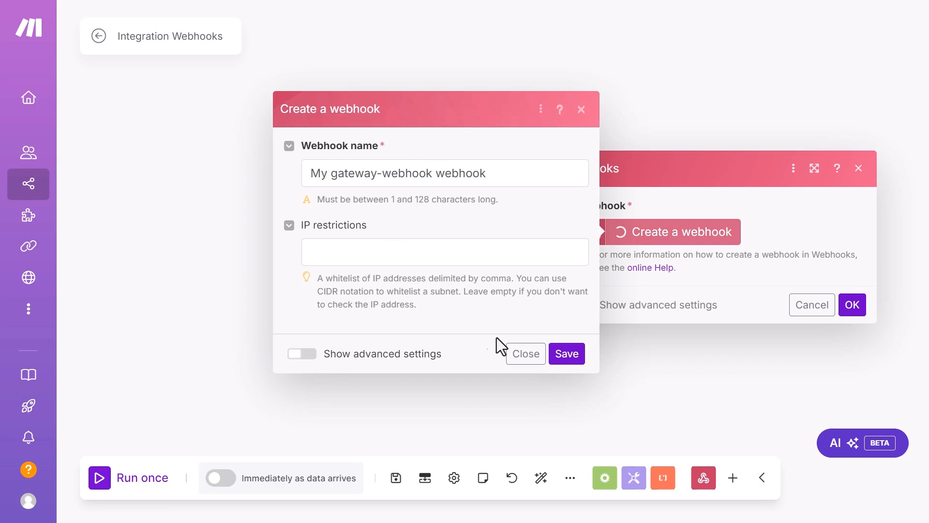
left_click(572, 361)
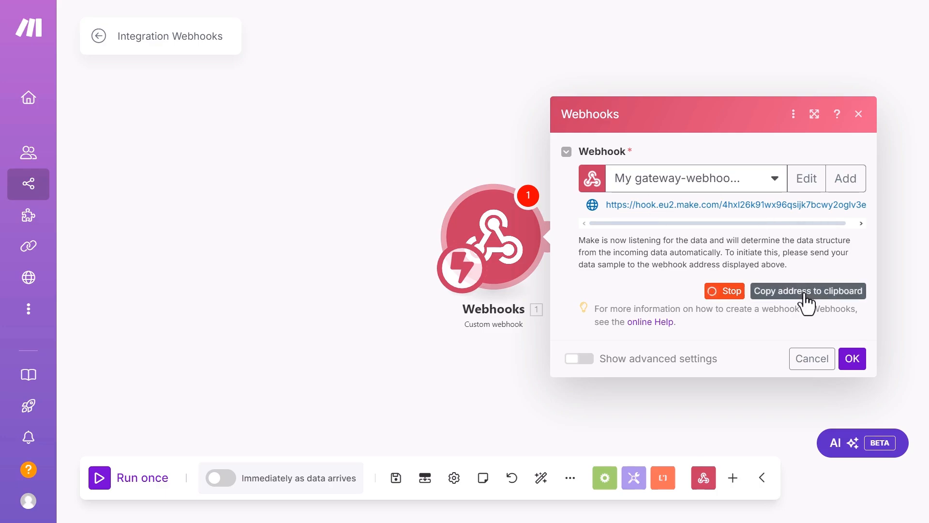
Step: Copy the new webhook's address and switch to the browser with the Elementor editor
left_click(805, 293)
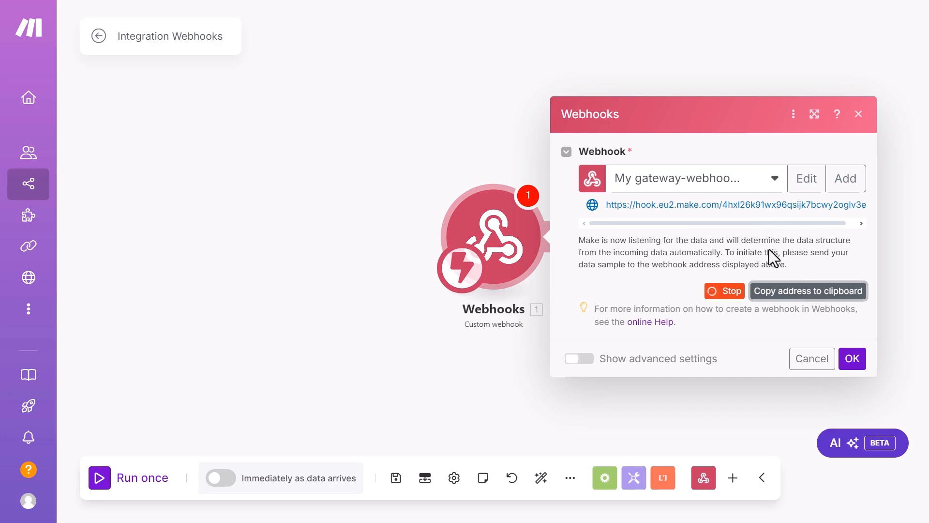
key("alt+Tab")
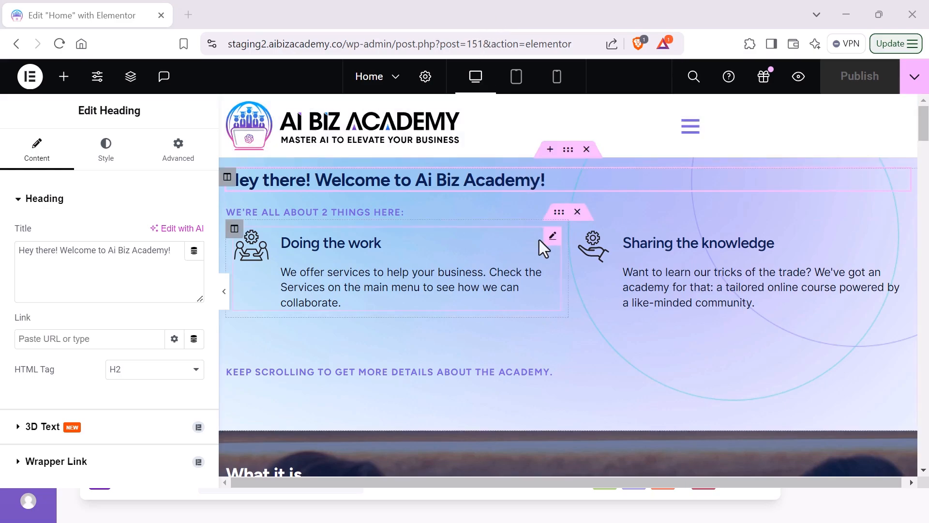
Step: Open the early_signup_form's settings, expand its hidden source field and scroll to Actions After Submit
scroll(524, 250, "down", 20)
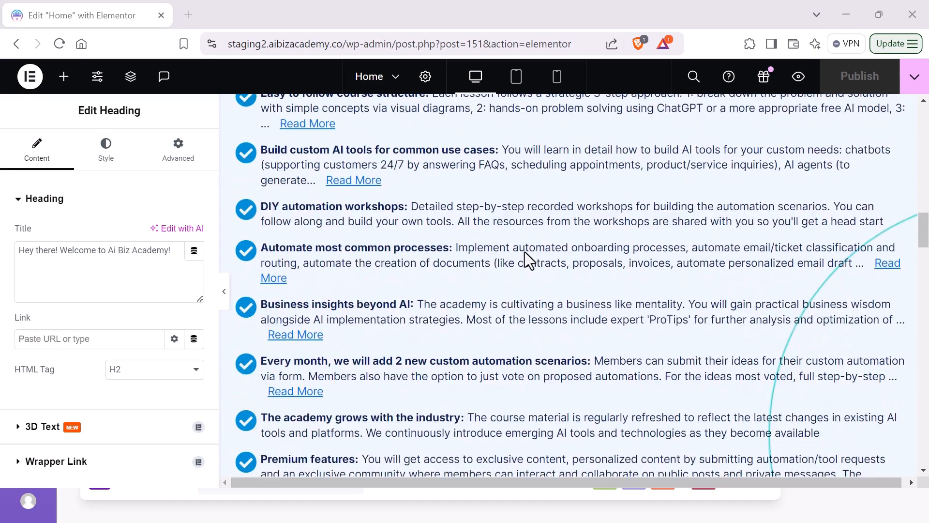
scroll(525, 252, "up", 10)
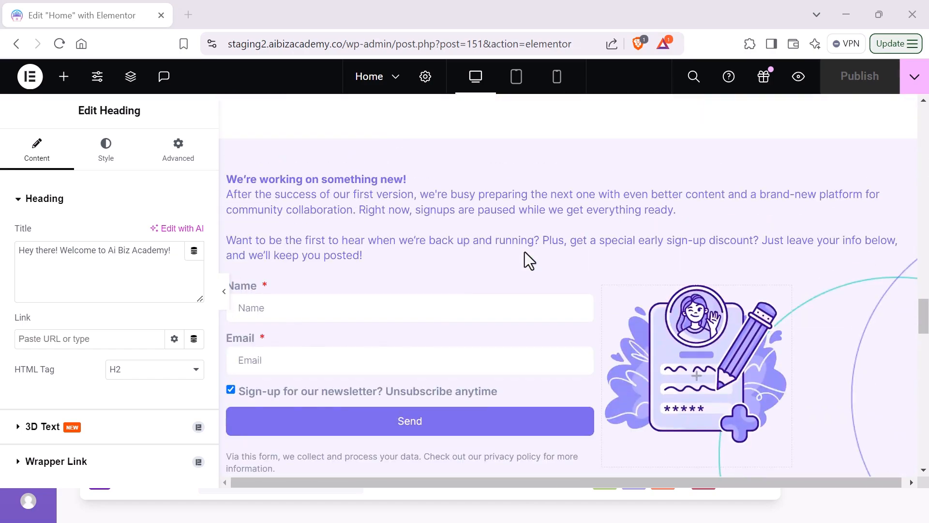
scroll(409, 197, "down", 2)
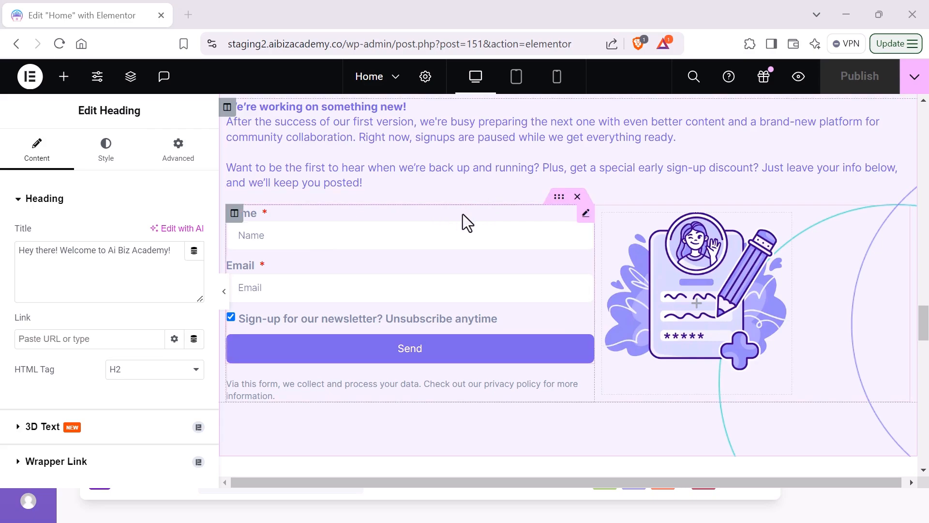
left_click(586, 216)
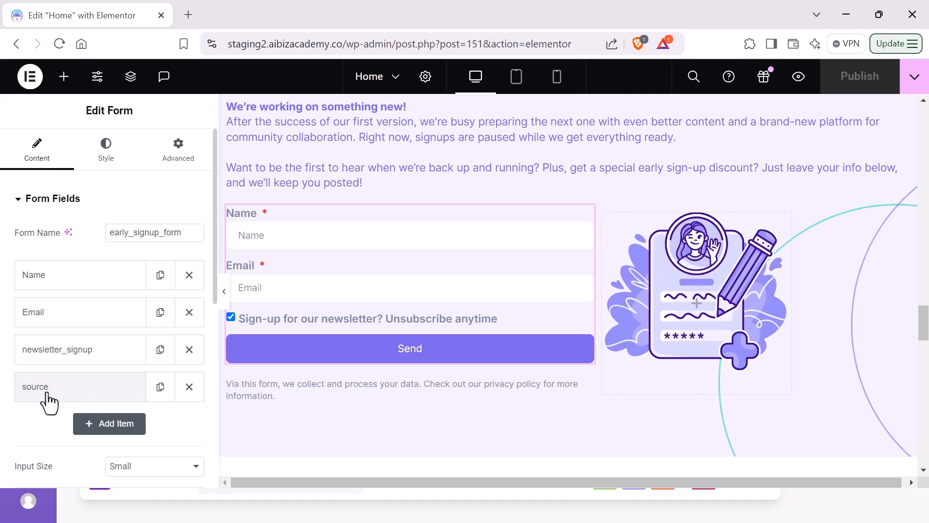
left_click(63, 394)
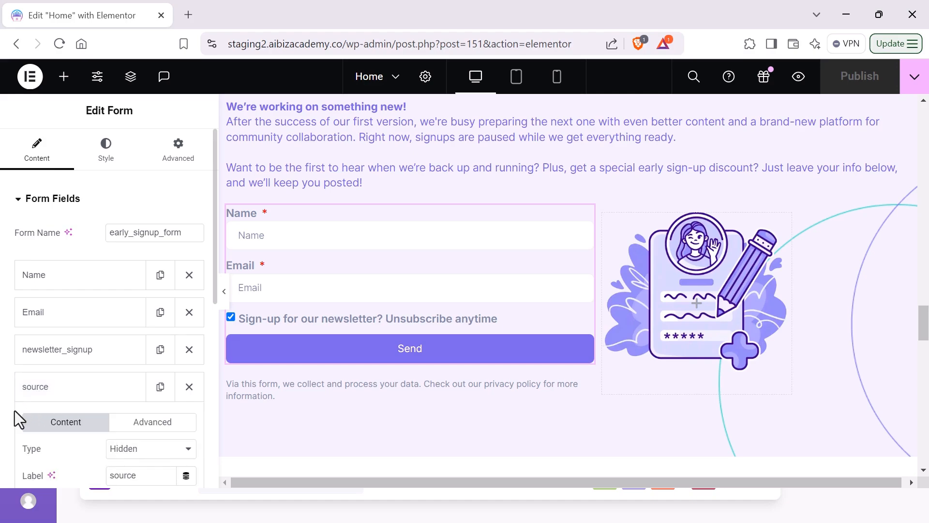
scroll(19, 419, "down", 3)
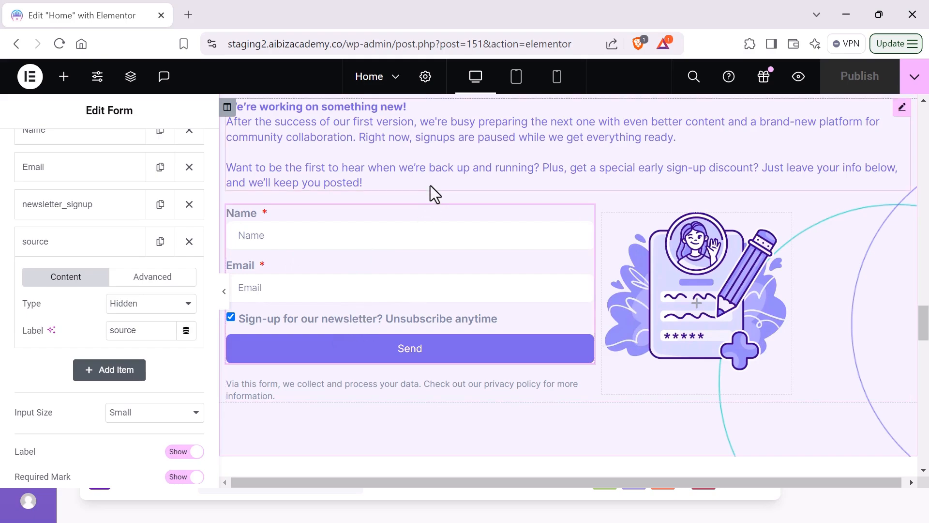
scroll(135, 289, "down", 5)
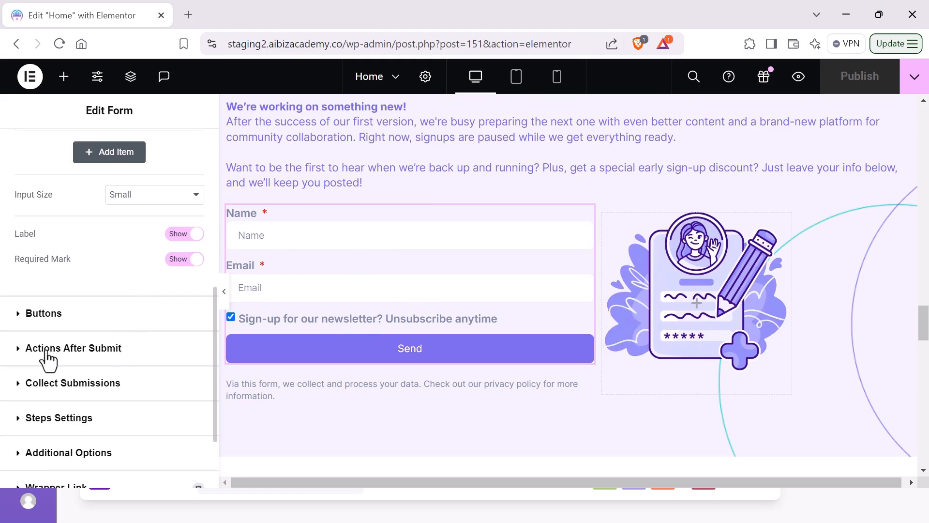
Step: Add a Webhook action after submit and paste the Make webhook URL into it
left_click(18, 351)
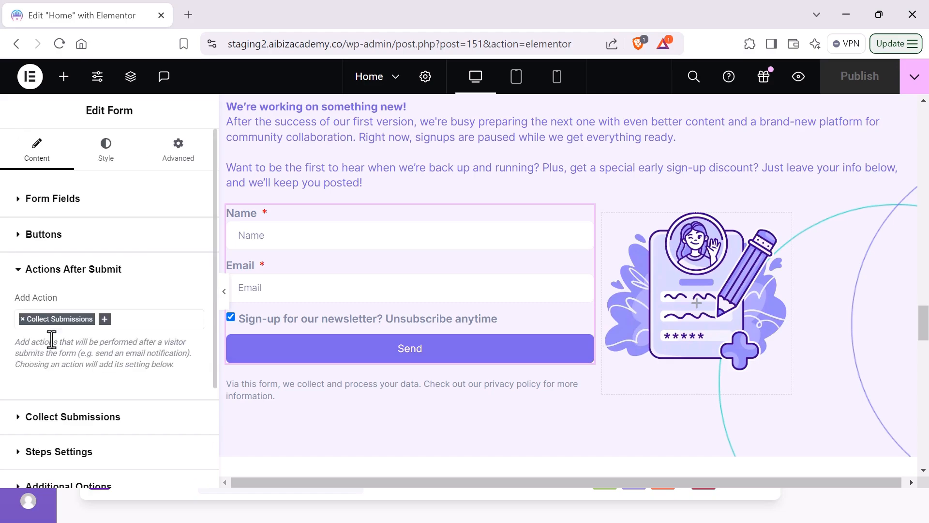
left_click(105, 321)
type("web")
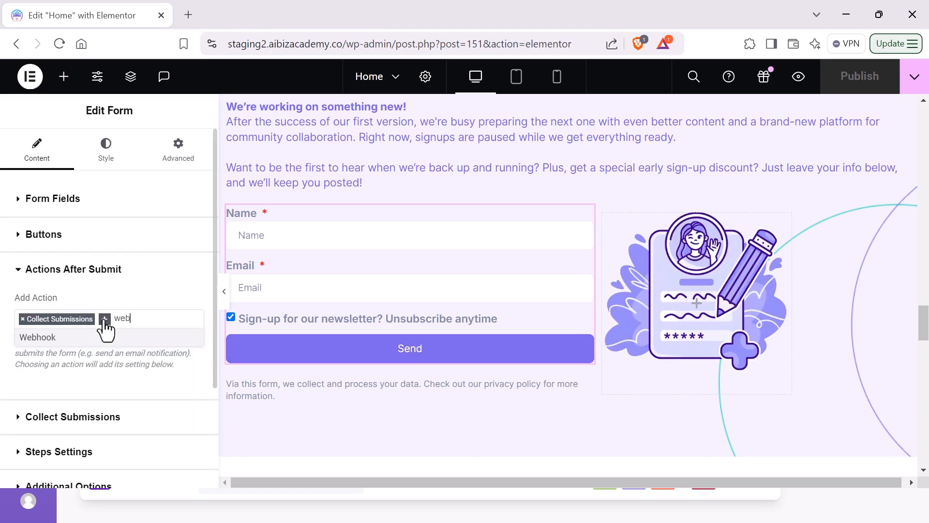
left_click(67, 338)
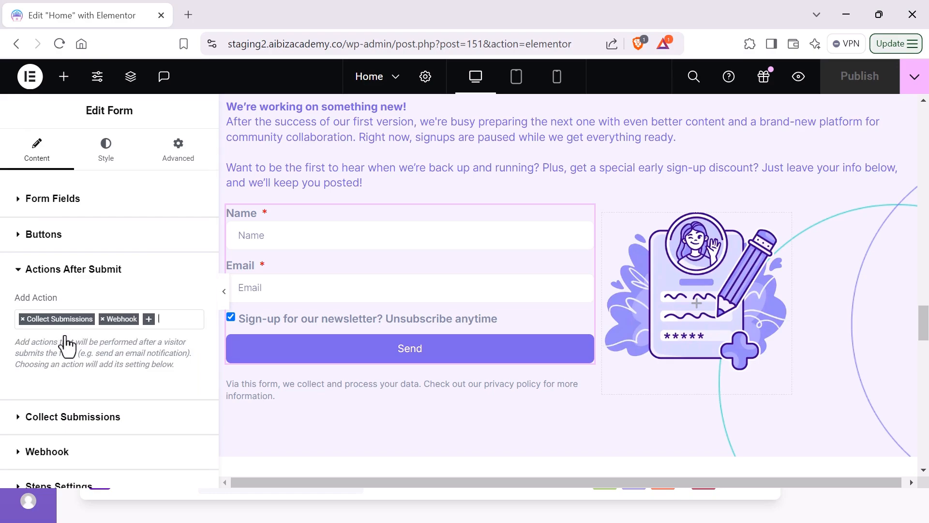
scroll(127, 302, "down", 3)
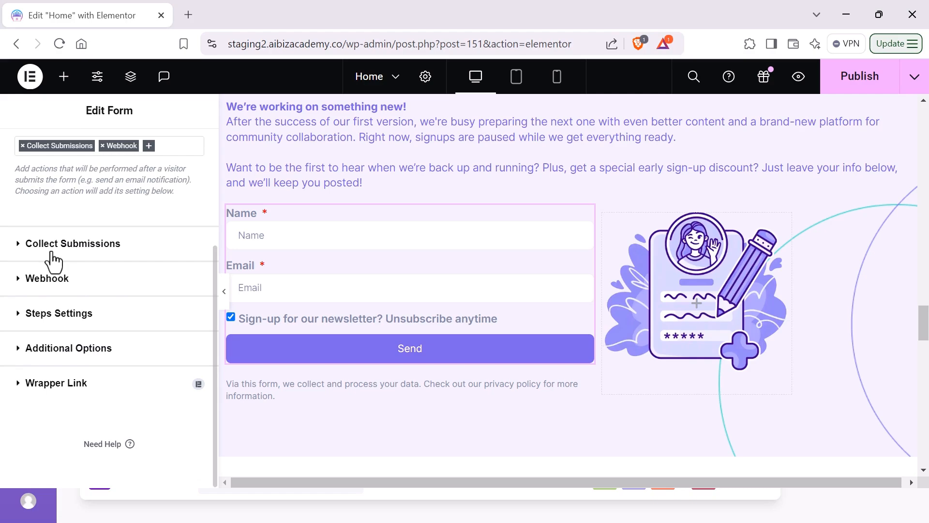
left_click(19, 286)
scroll(97, 319, "down", 3)
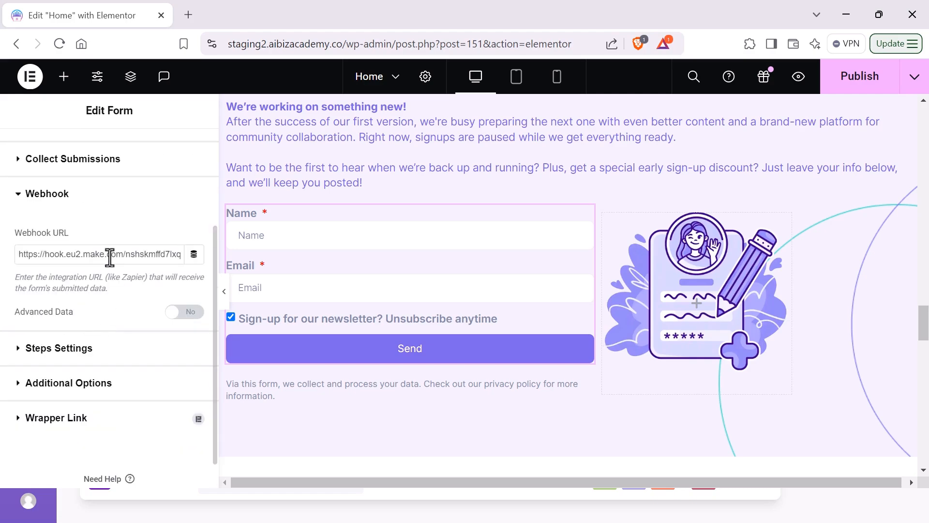
key("ctrl+a")
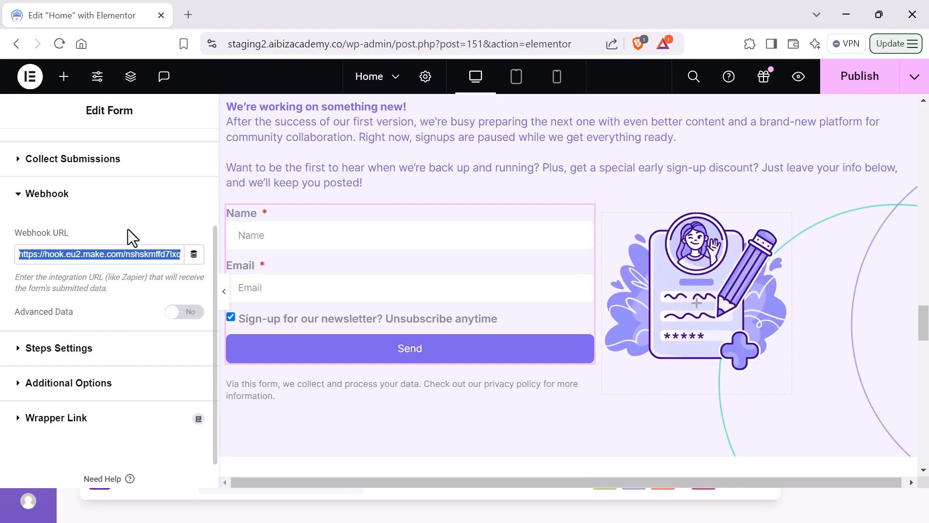
key("ctrl+v")
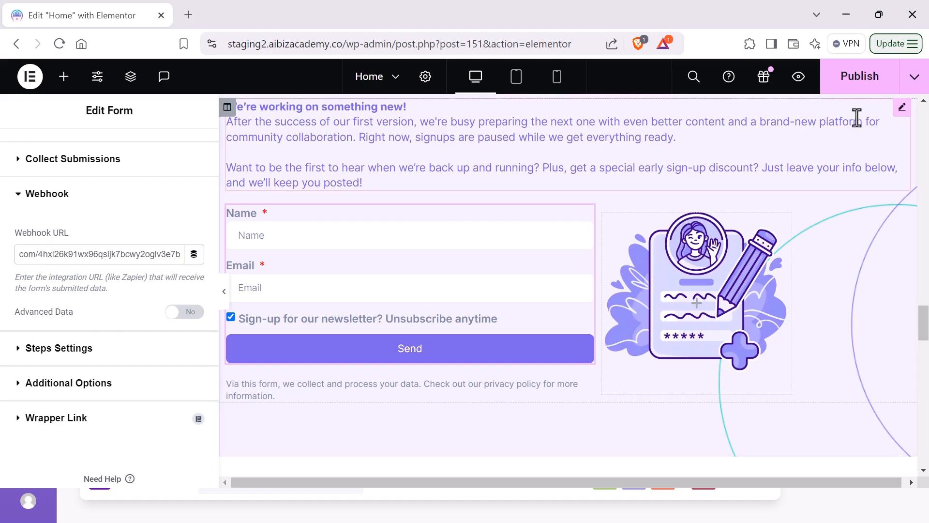
Step: Publish the Home page and view it live in a new tab
left_click(857, 86)
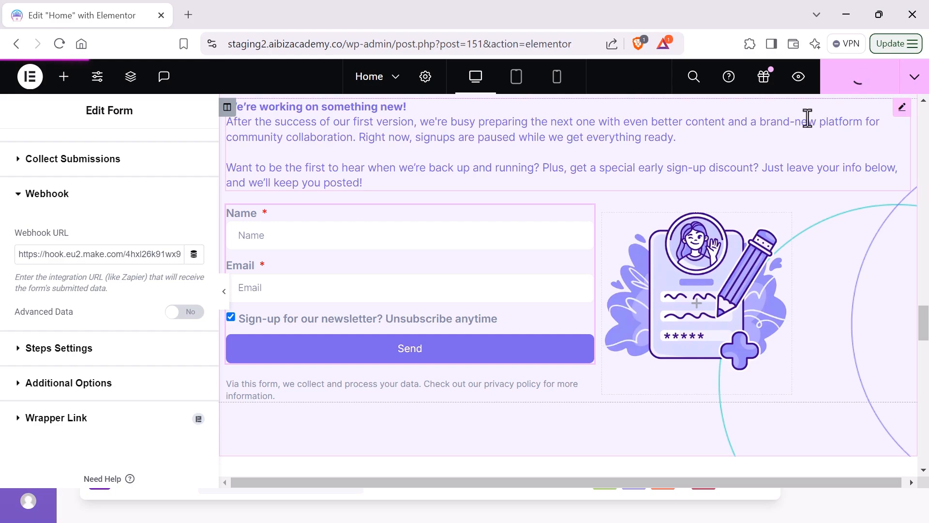
left_click(915, 81)
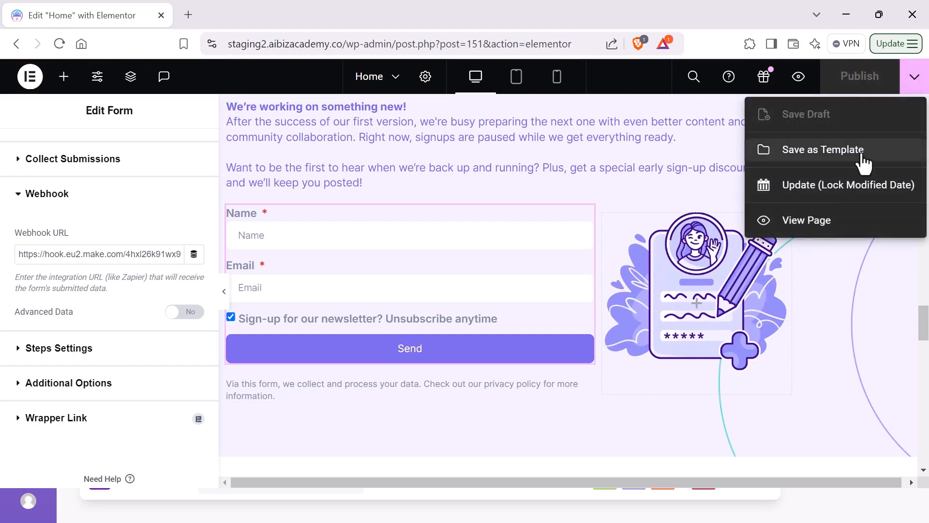
left_click(812, 226)
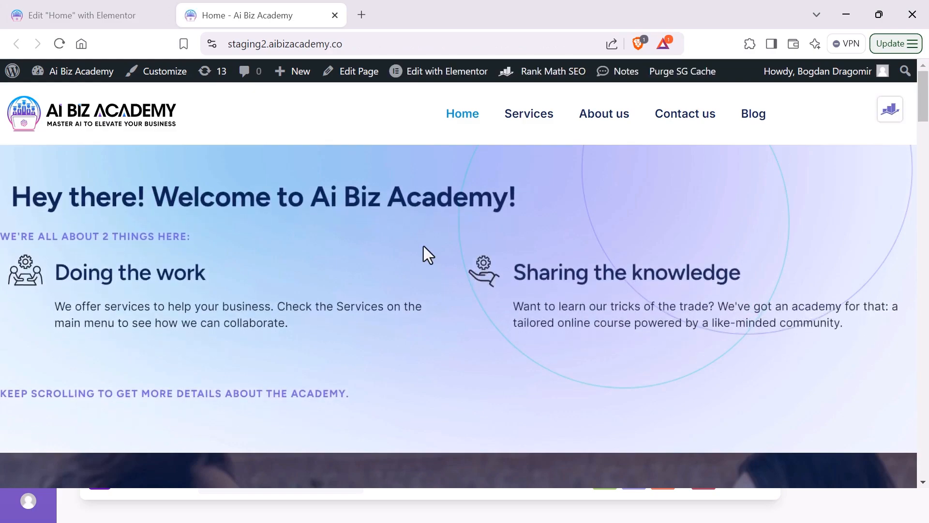
Step: Submit a test early signup with autofilled Name and Email values, then return to Make
scroll(423, 246, "down", 20)
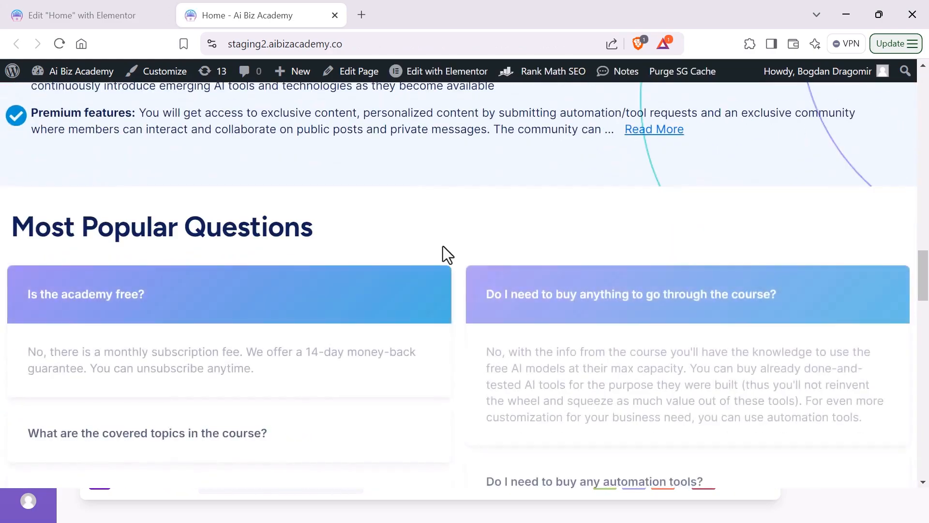
scroll(443, 246, "down", 15)
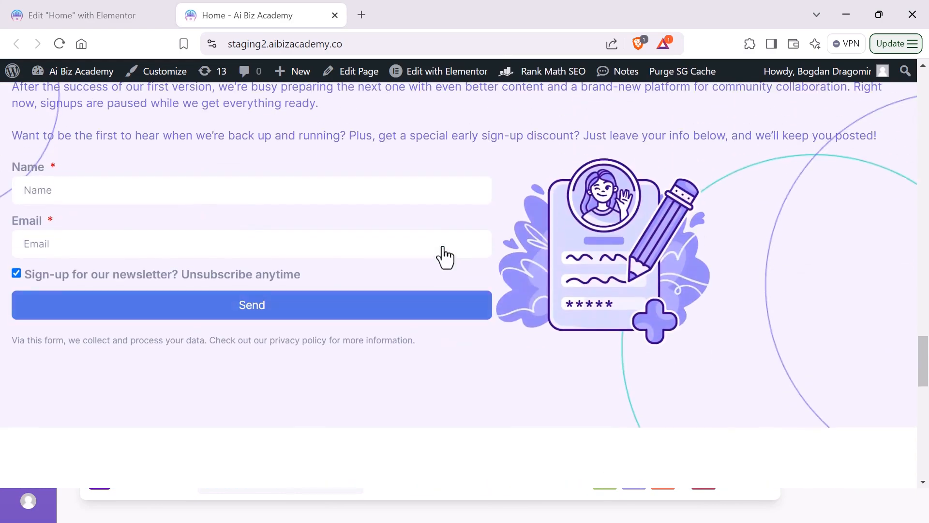
left_click(249, 189)
left_click(129, 228)
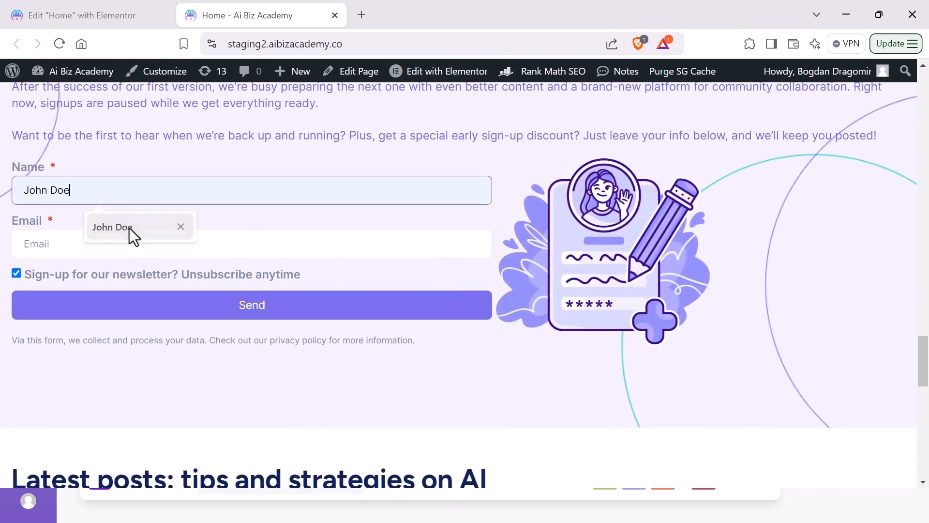
left_click(121, 250)
left_click(116, 285)
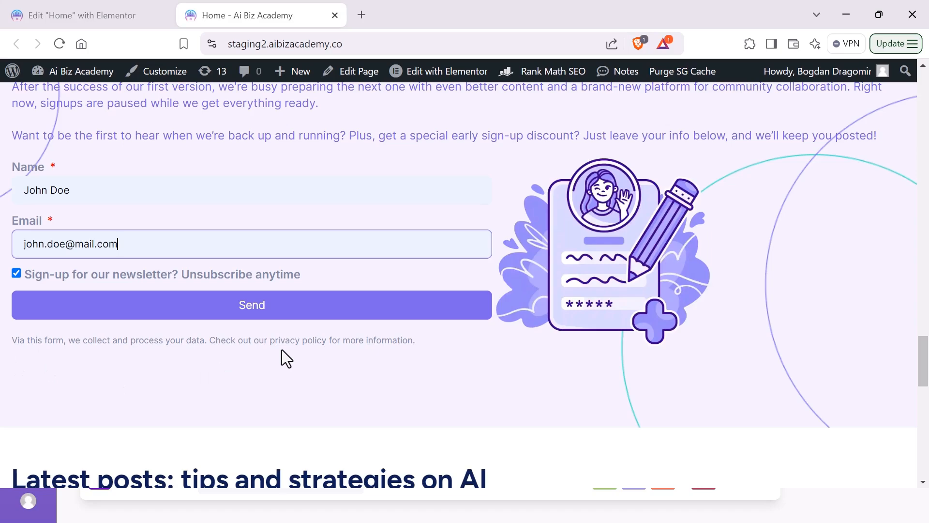
left_click(253, 316)
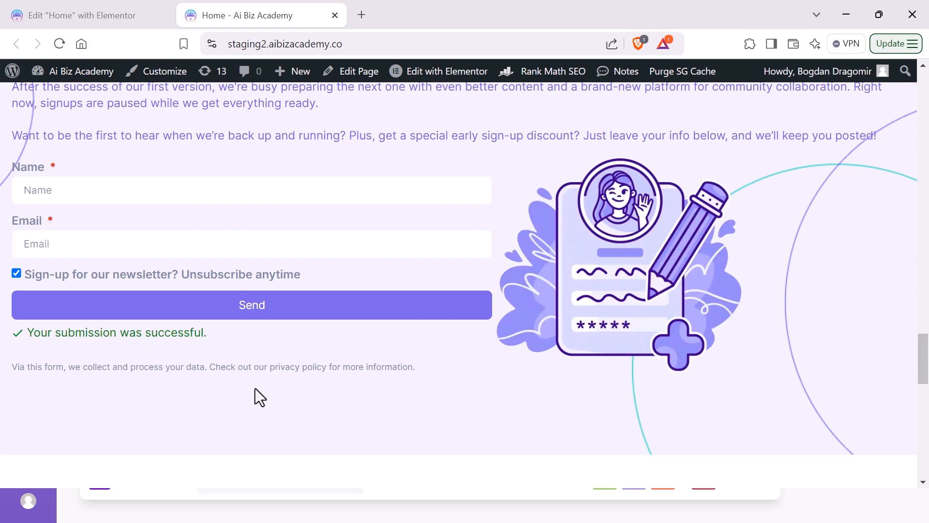
key("alt+Tab")
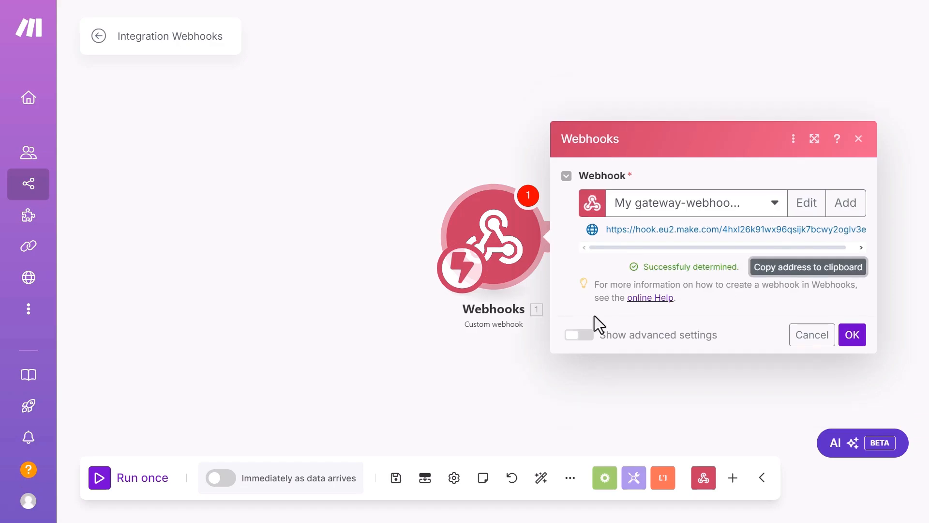
Step: Confirm the webhook's 'Successfully determined' status and close its settings with OK
left_click_drag(638, 267, 741, 269)
left_click(670, 268)
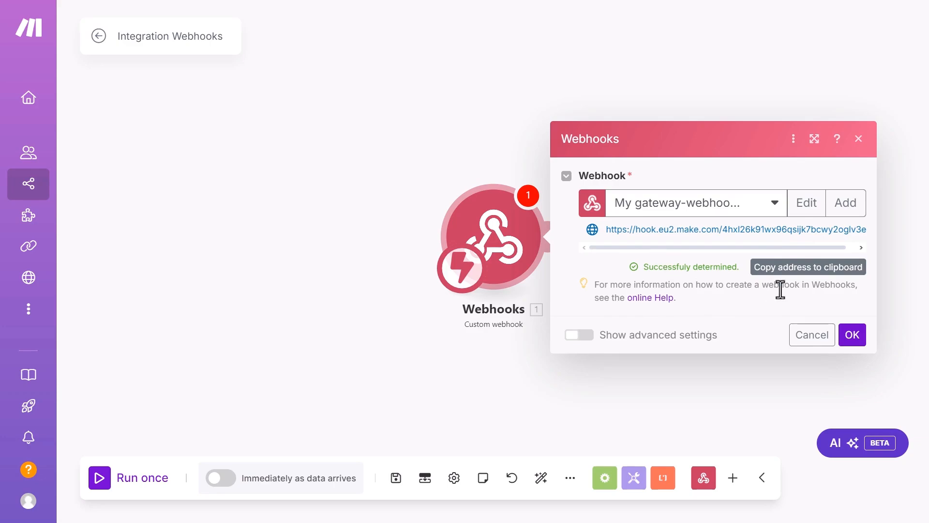
left_click(853, 342)
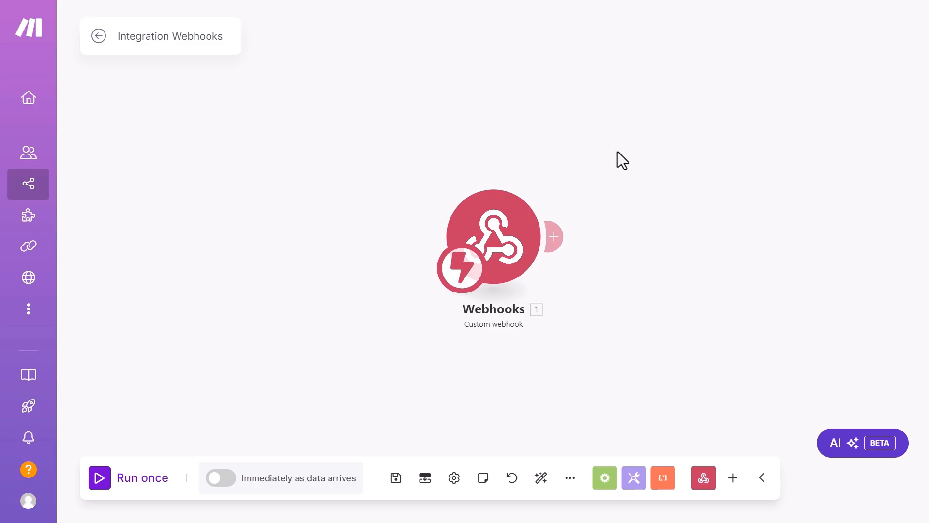
Step: Add a Flow Control Router after the webhook, giving three routes
left_click(555, 238)
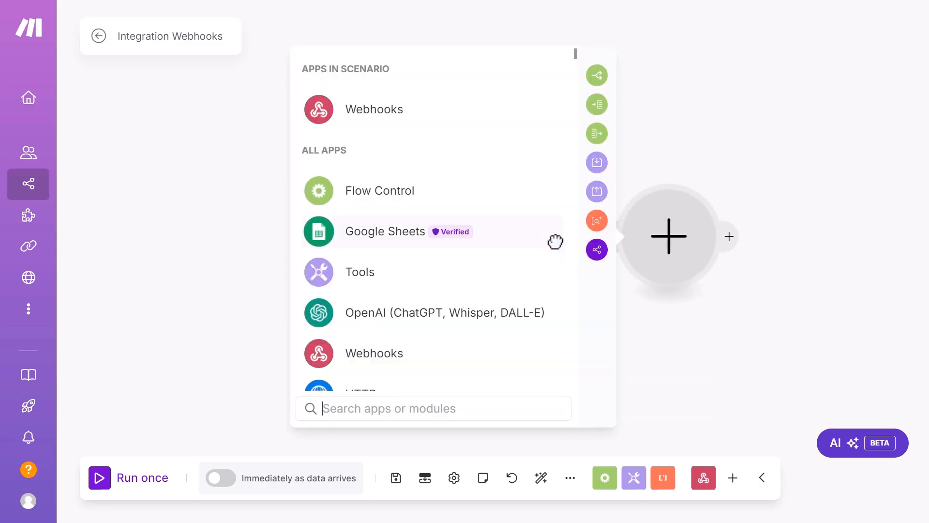
type("rout")
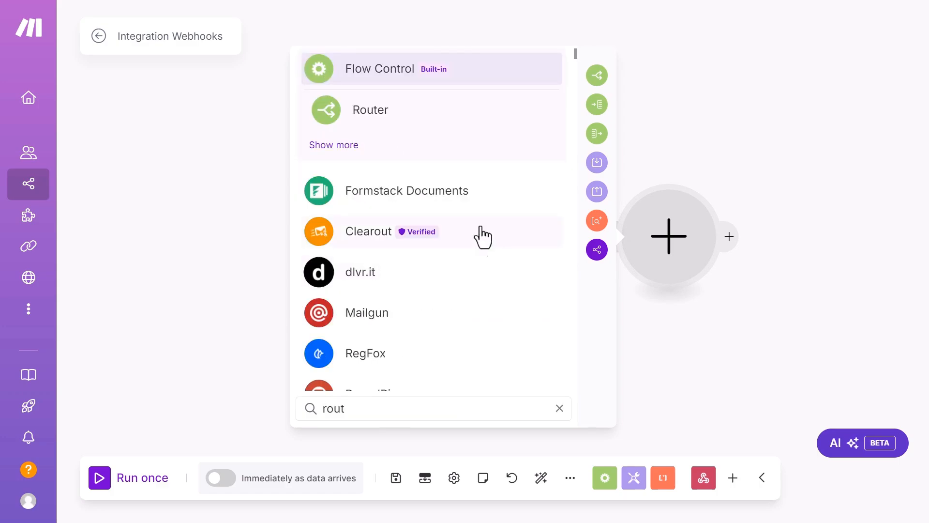
left_click(547, 107)
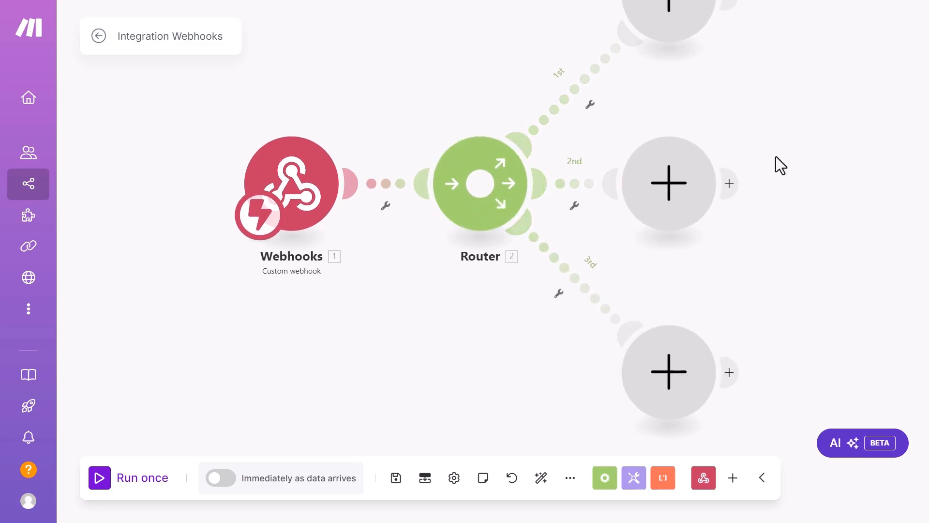
left_click_drag(777, 160, 627, 293)
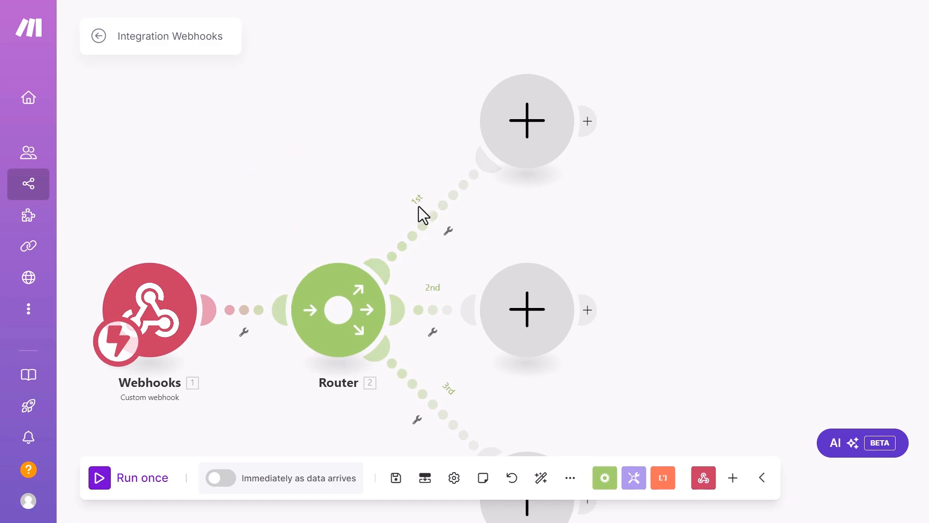
left_click(450, 236)
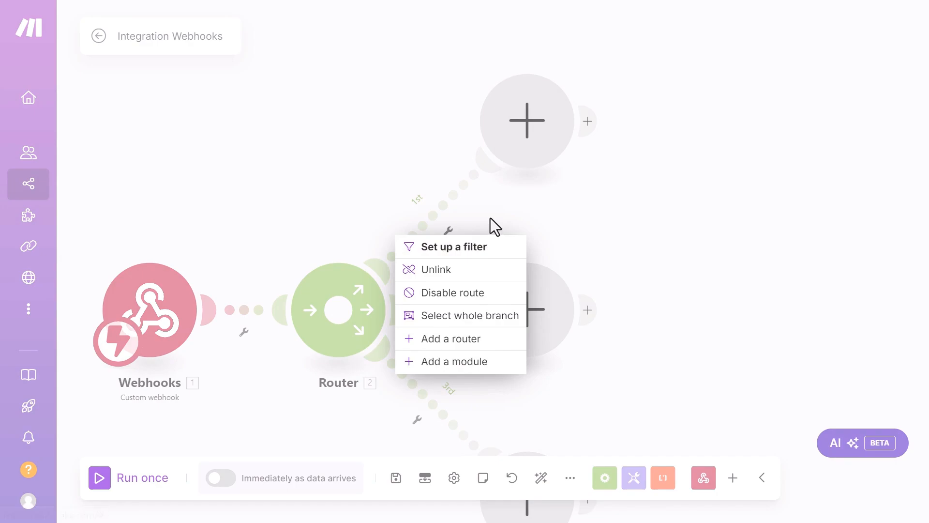
Step: Set up a filter on the first route labelled early_signup
left_click(490, 218)
left_click(448, 231)
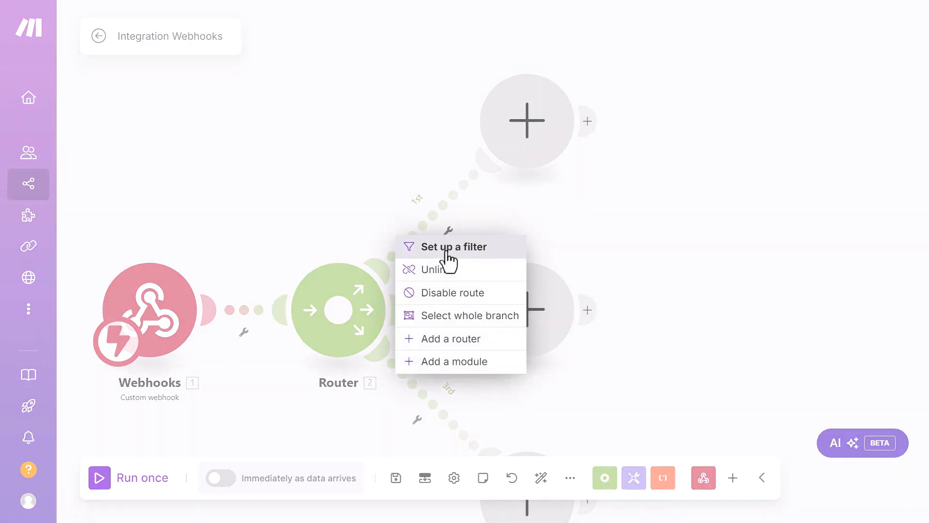
left_click(447, 250)
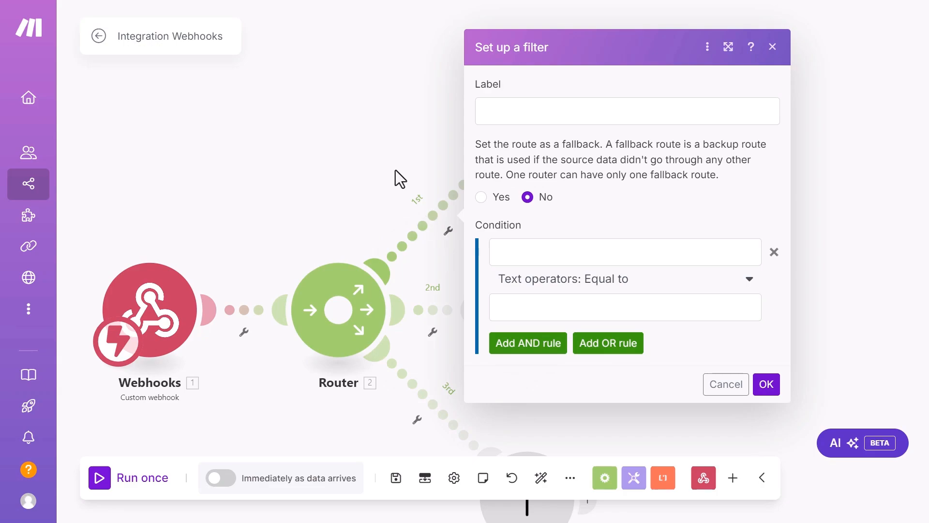
left_click(546, 113)
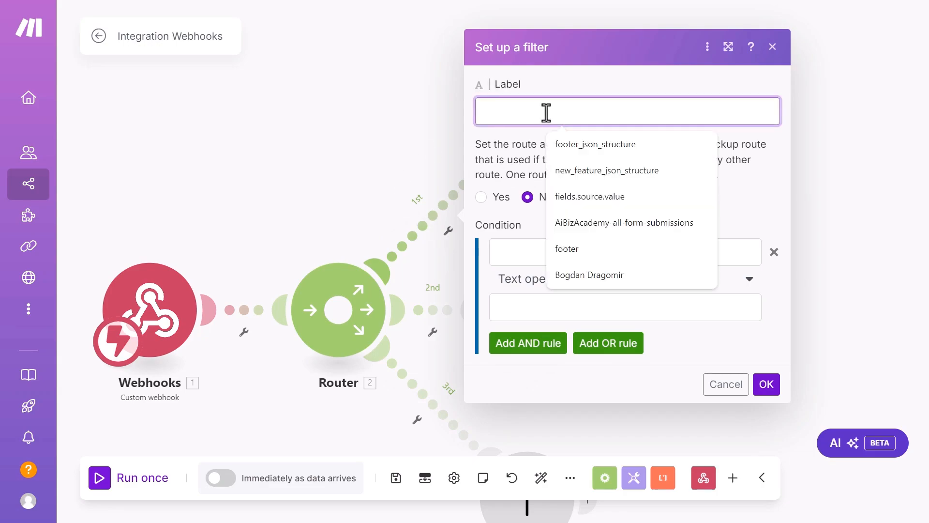
type("earl")
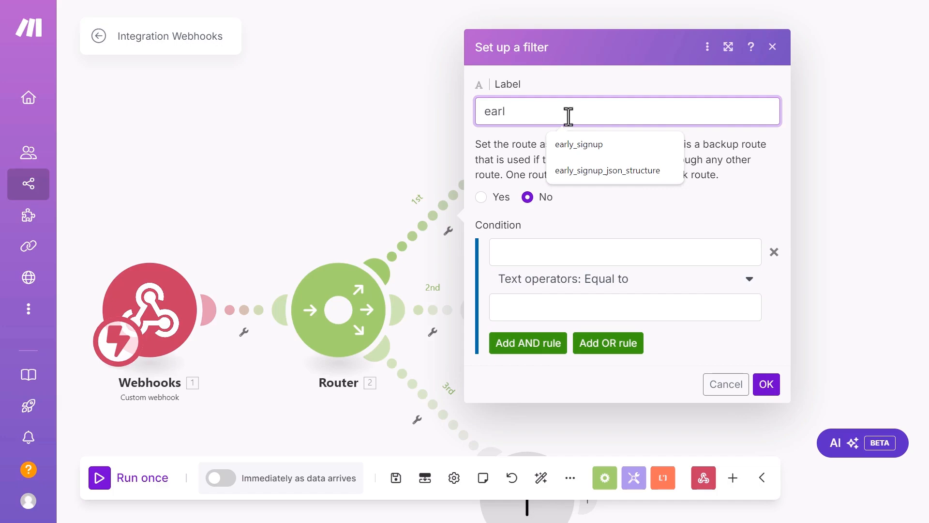
left_click(576, 146)
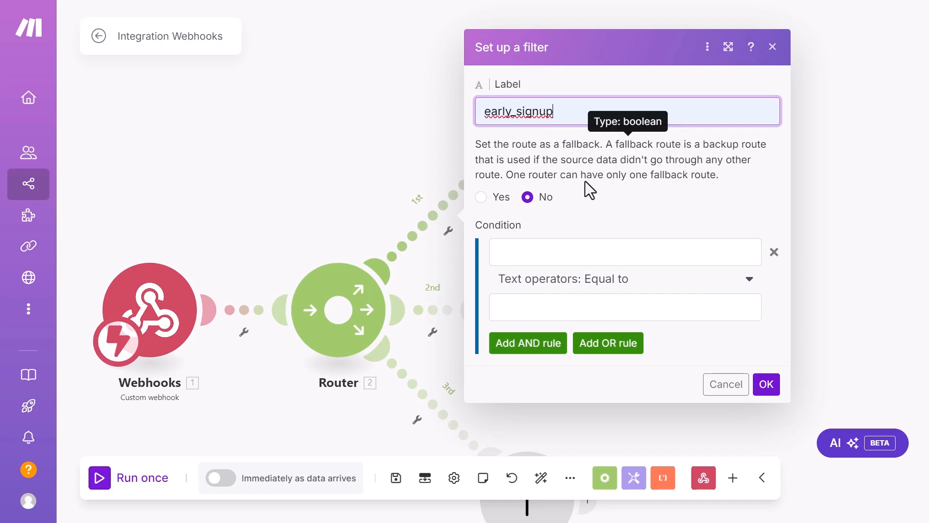
Step: Map the webhook's 1. source field into the filter condition's first value
left_click(561, 253)
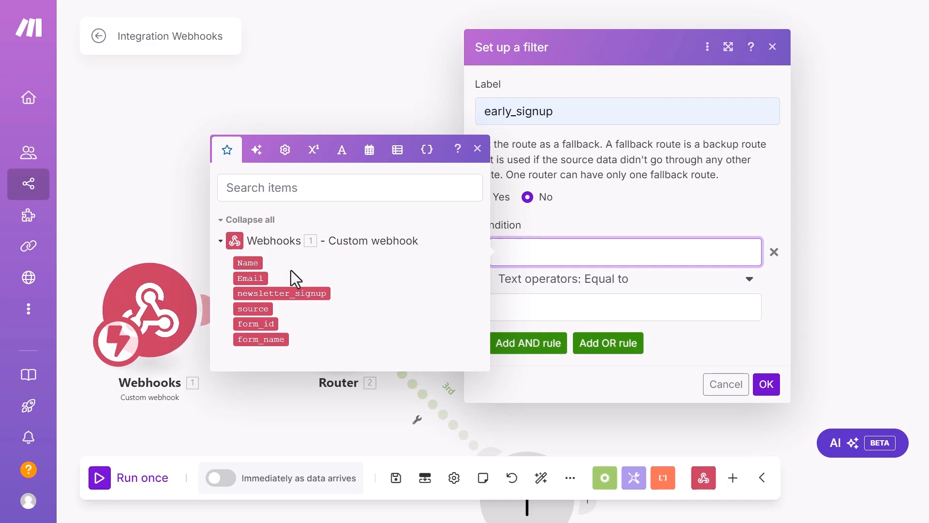
left_click(255, 308)
left_click(544, 307)
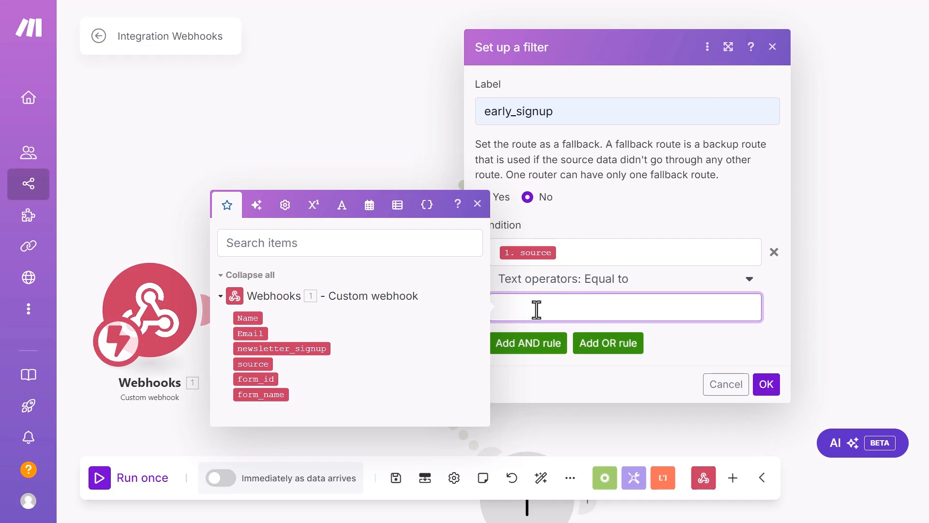
left_click(304, 122)
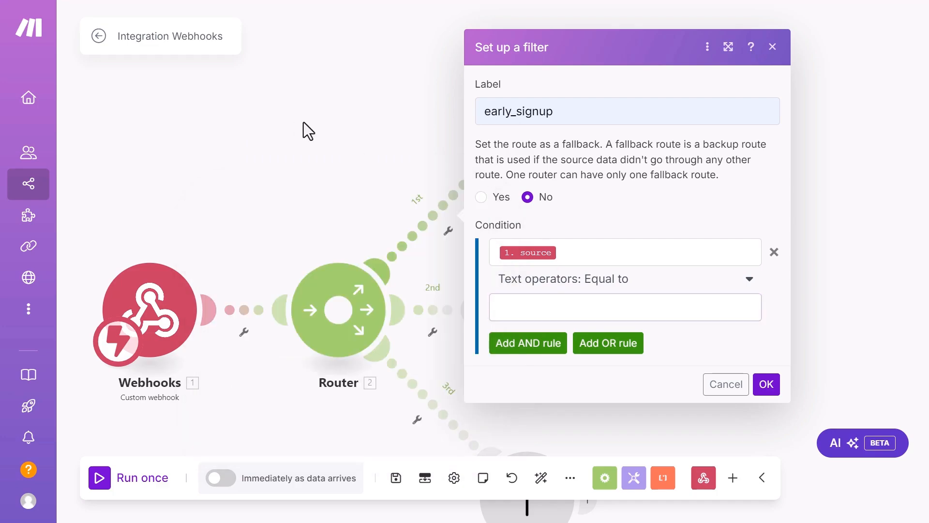
key("alt+Tab")
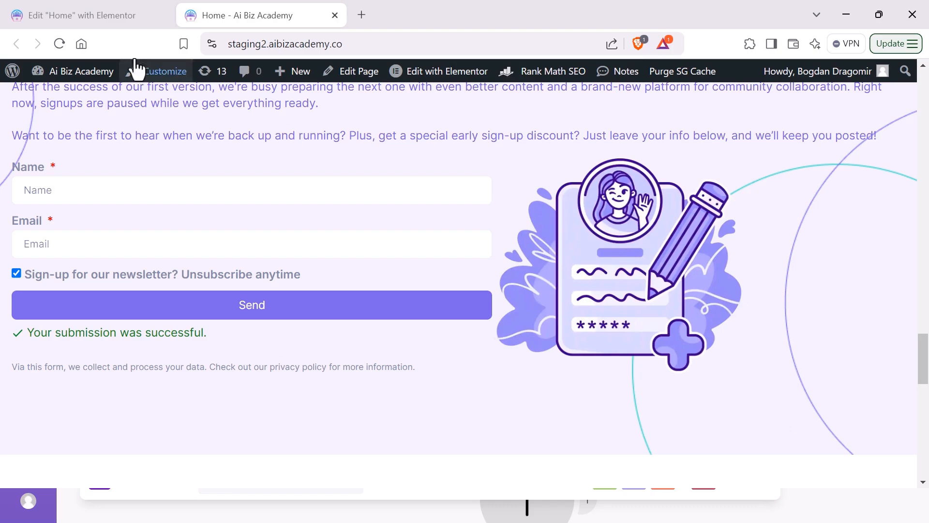
Step: Copy the value early_signup_form from the Elementor source field's Advanced Default Value
left_click(74, 18)
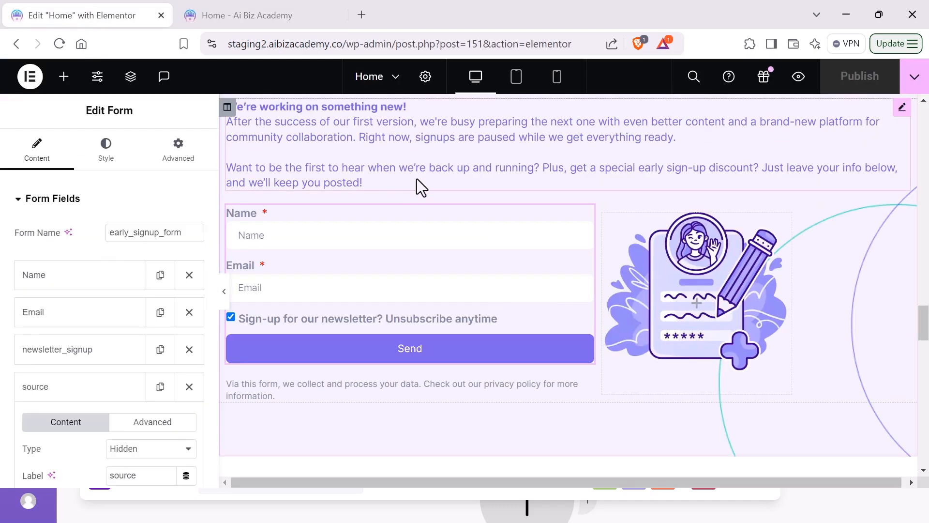
scroll(106, 294, "down", 3)
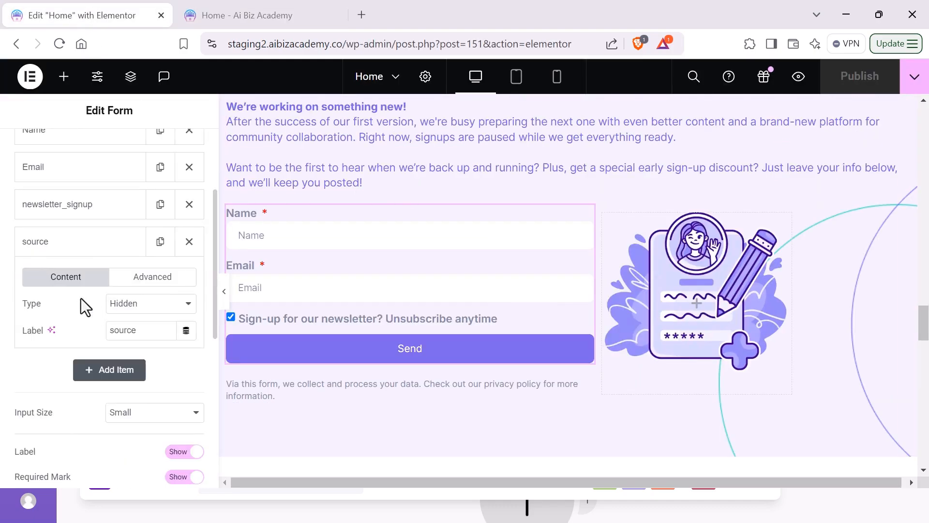
left_click(58, 249)
left_click(57, 249)
left_click(156, 277)
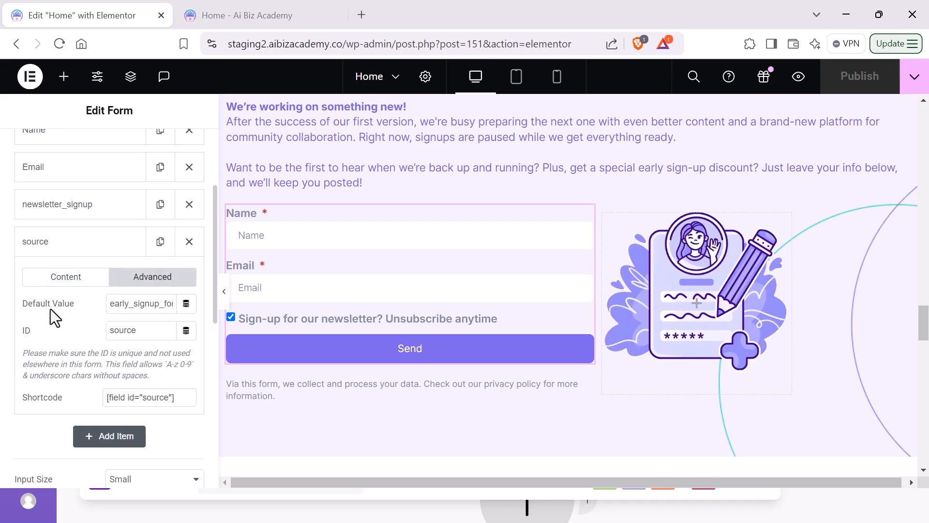
left_click(145, 308)
left_click_drag(144, 310, 191, 306)
left_click(132, 307)
double_click(163, 308)
key("ctrl+c")
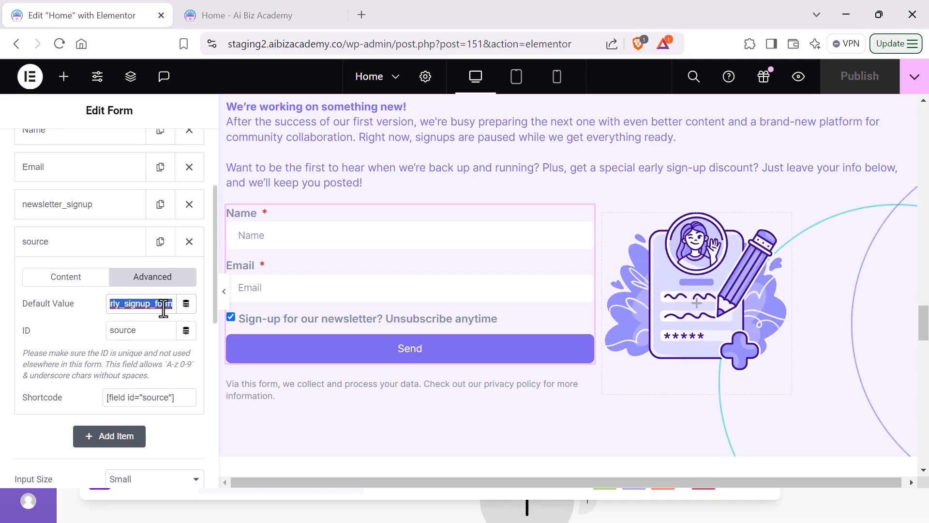
key("alt+Tab")
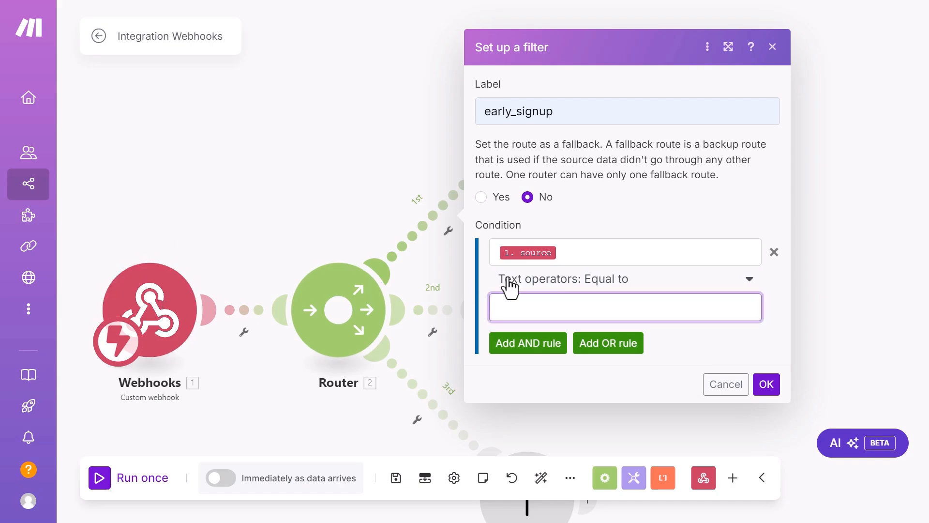
Step: Paste early_signup_form as the condition's comparison value and save the early_signup filter
left_click(544, 309)
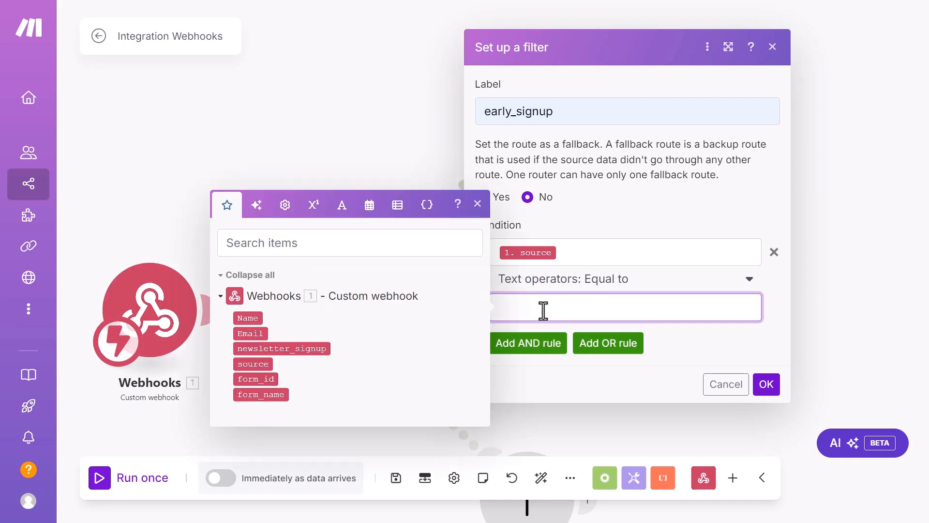
key("ctrl+v")
left_click(766, 385)
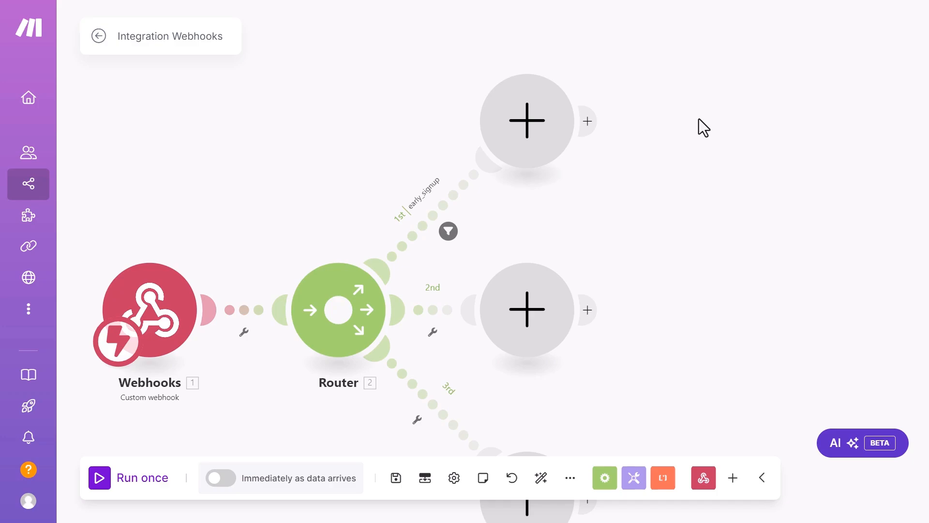
scroll(695, 184, "down", 2)
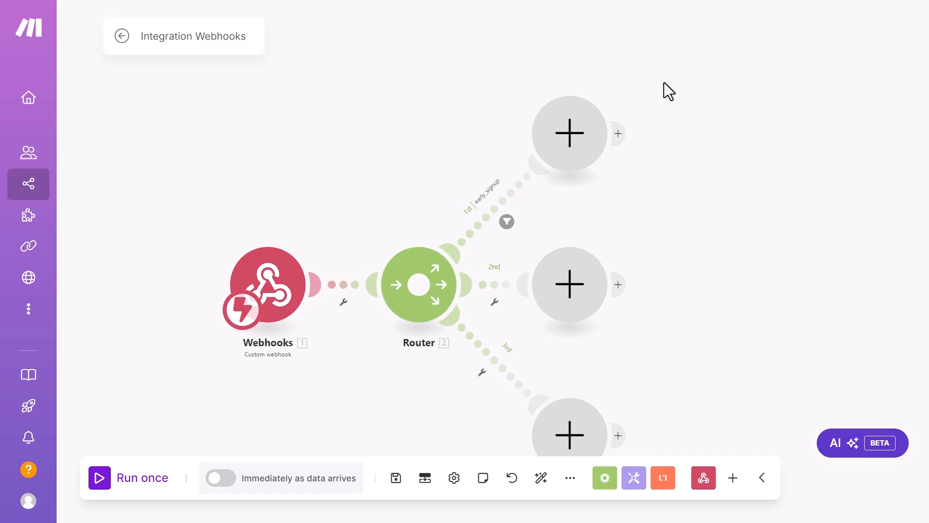
Step: Select the empty module slot at the end of the early_signup route
left_click(571, 137)
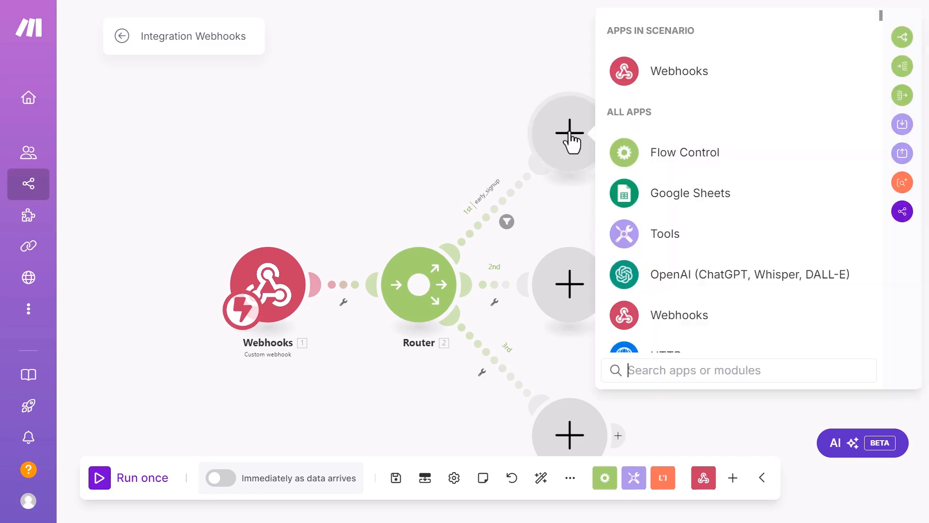
Step: Search 'json' and place a JSON > Create JSON module on the route
type("json")
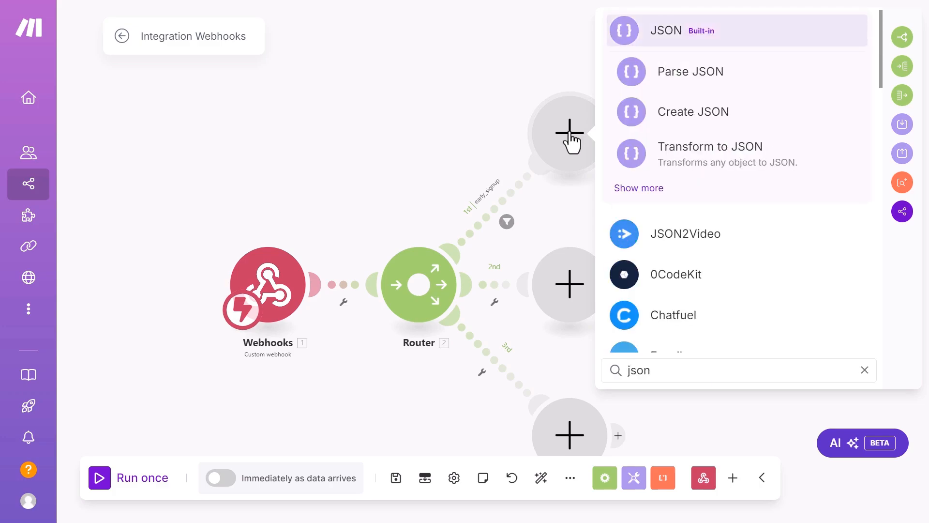
left_click(699, 125)
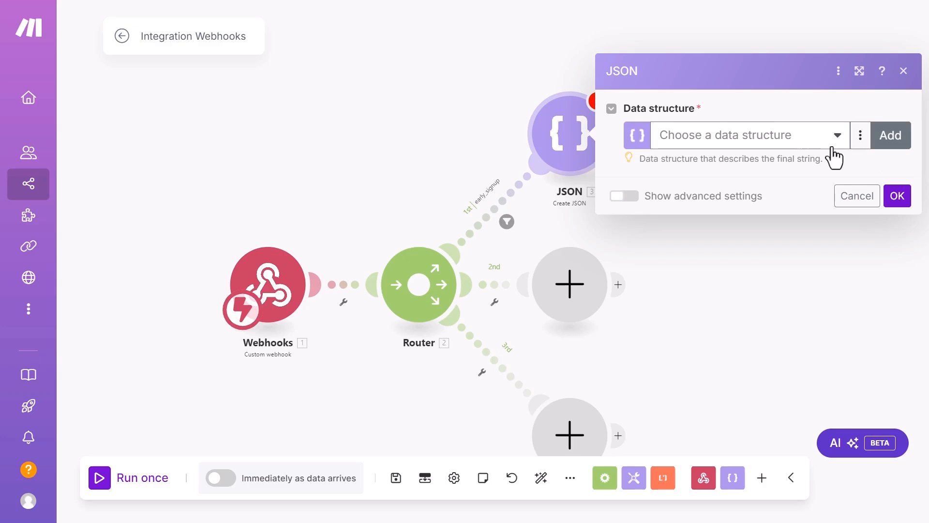
Step: Start a new data structure with a required Text property 'name', then add a second item
left_click(891, 140)
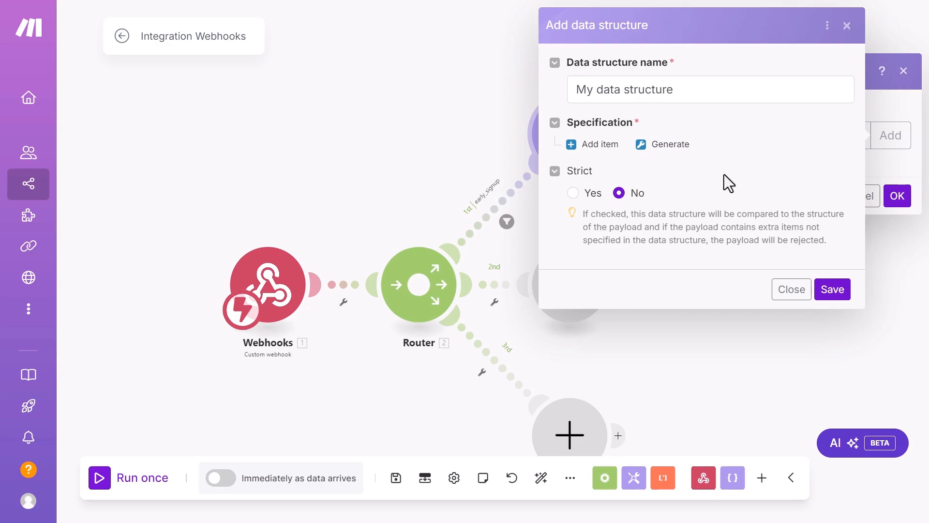
left_click(593, 145)
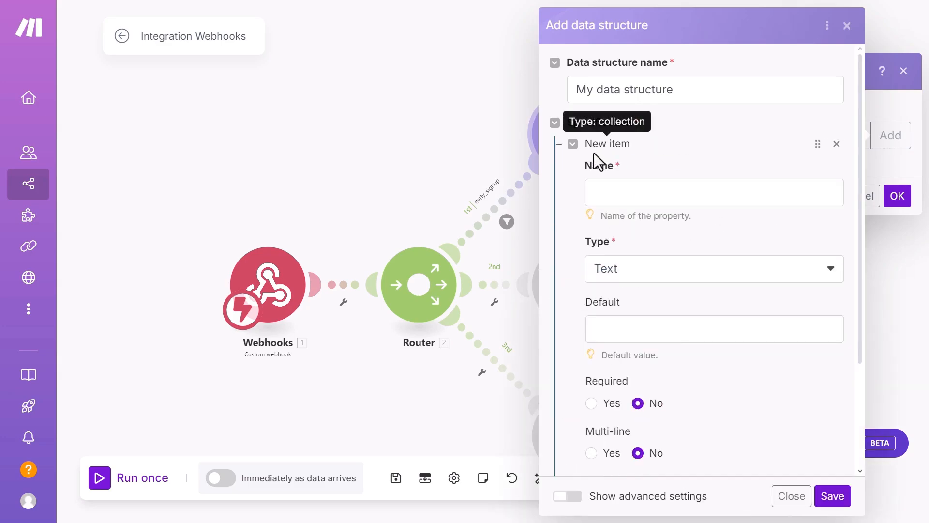
left_click(635, 189)
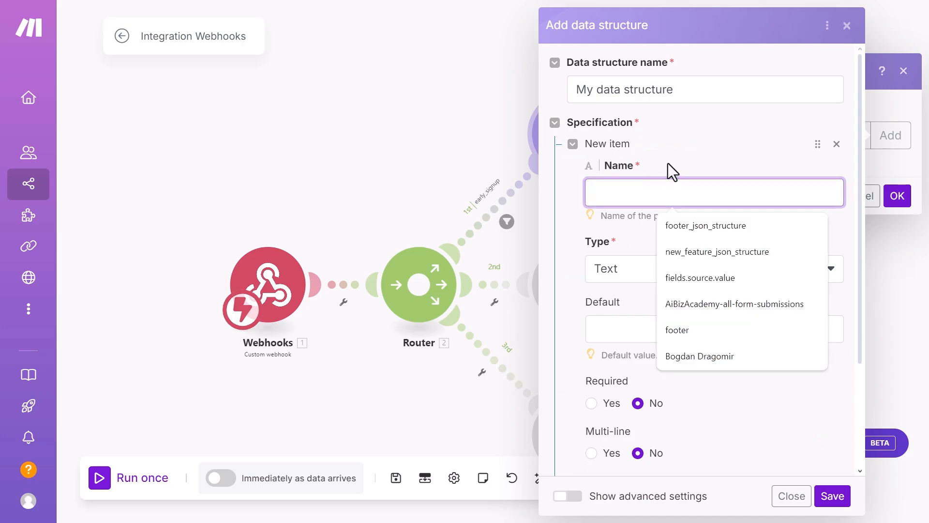
type("ear")
key("BackSpace")
key("BackSpace")
key("BackSpace")
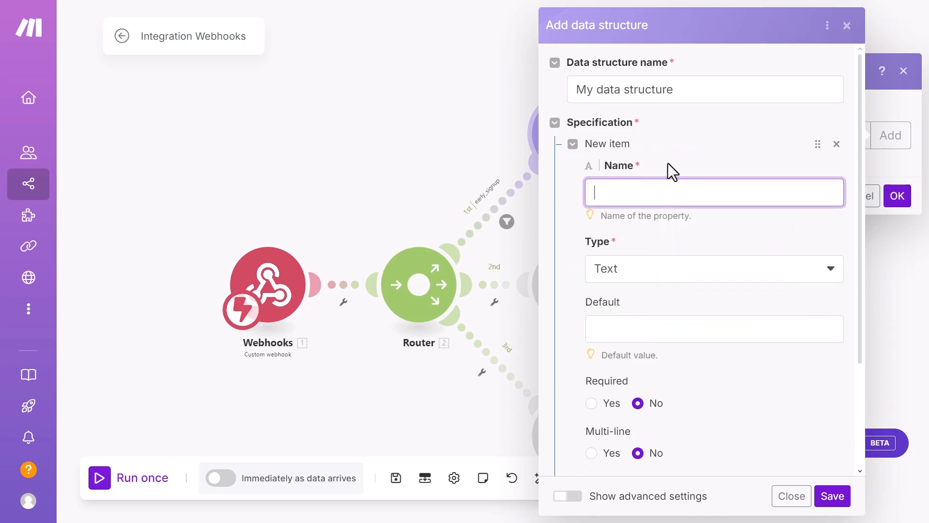
type("name")
scroll(559, 318, "down", 3)
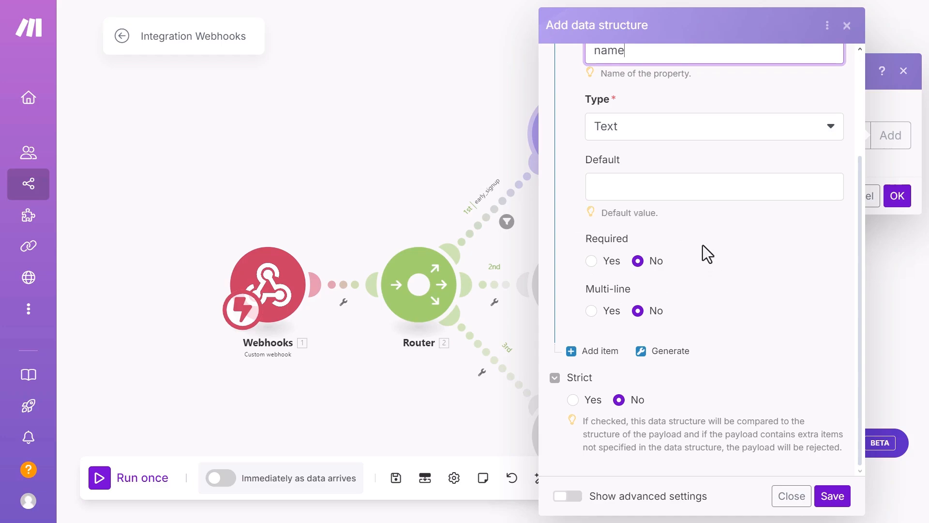
left_click(592, 262)
left_click(600, 351)
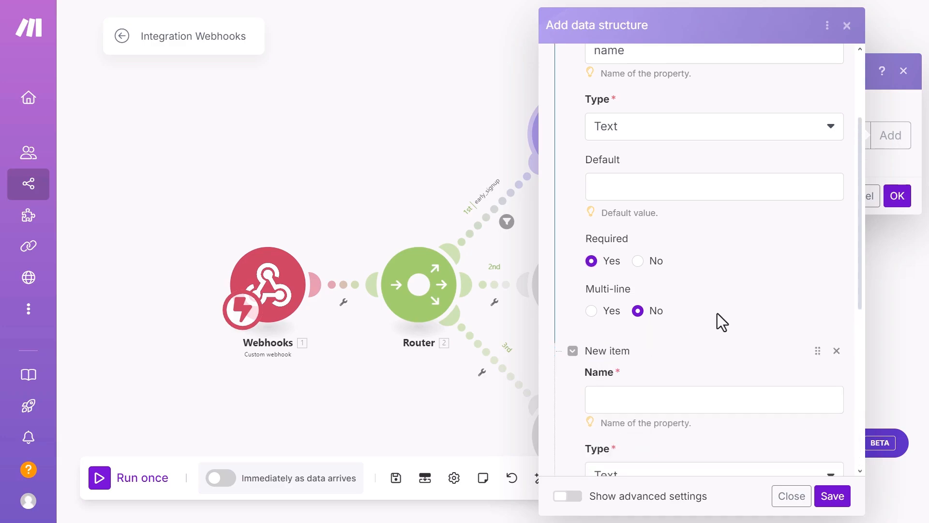
Step: Name the second property 'email', keep it Text, and make it required
scroll(717, 317, "down", 5)
left_click(638, 187)
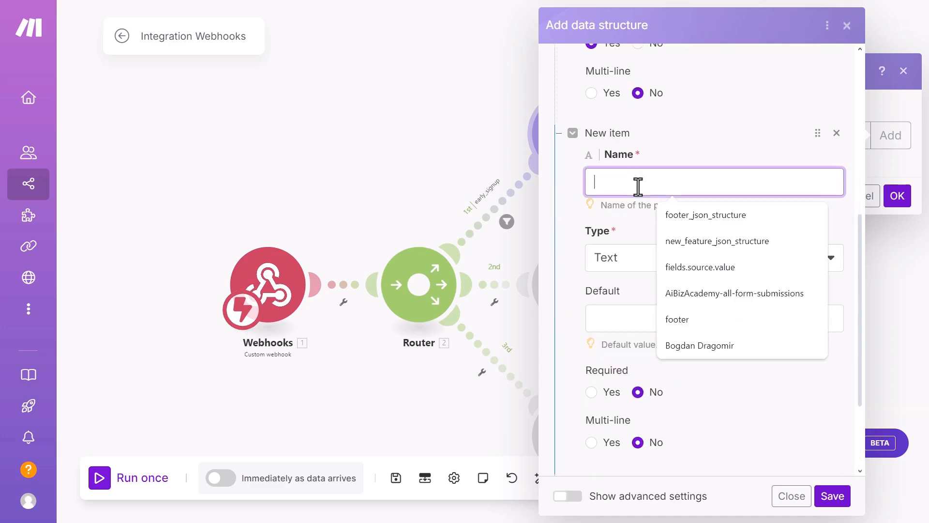
type("email")
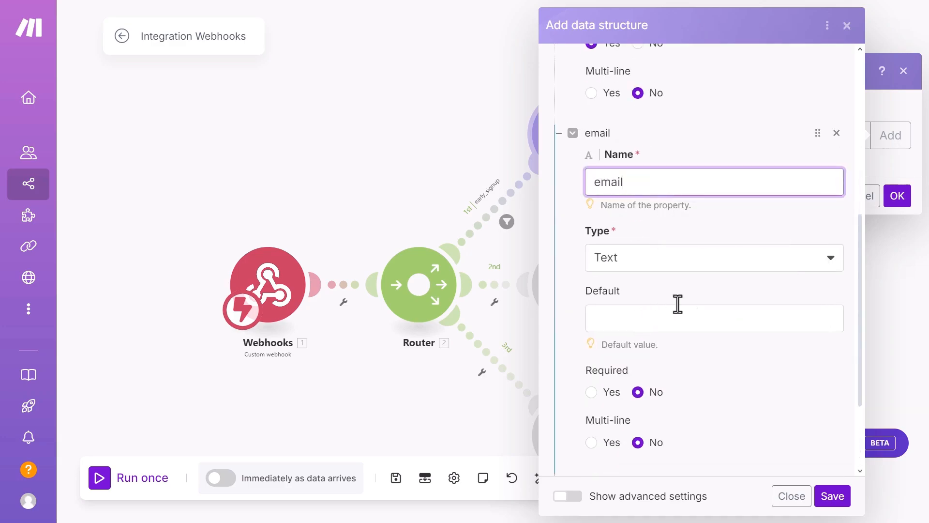
left_click(707, 262)
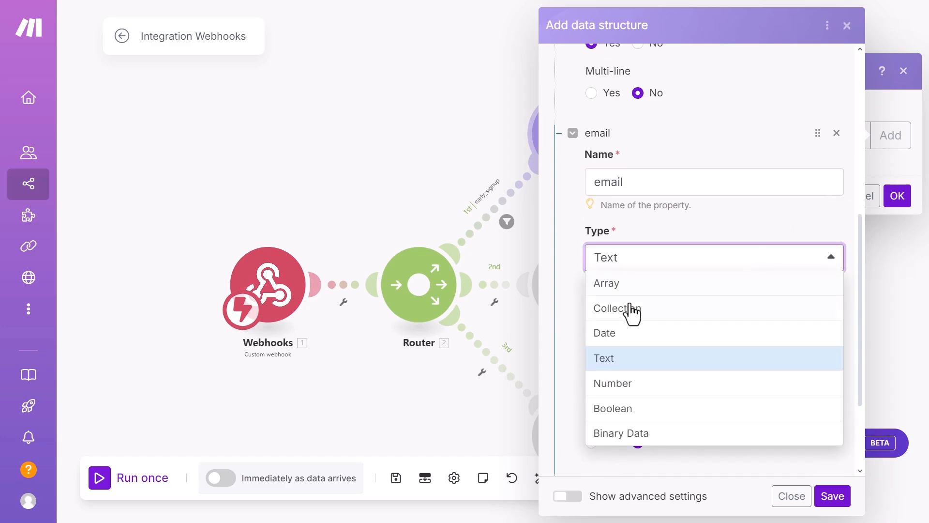
left_click(618, 365)
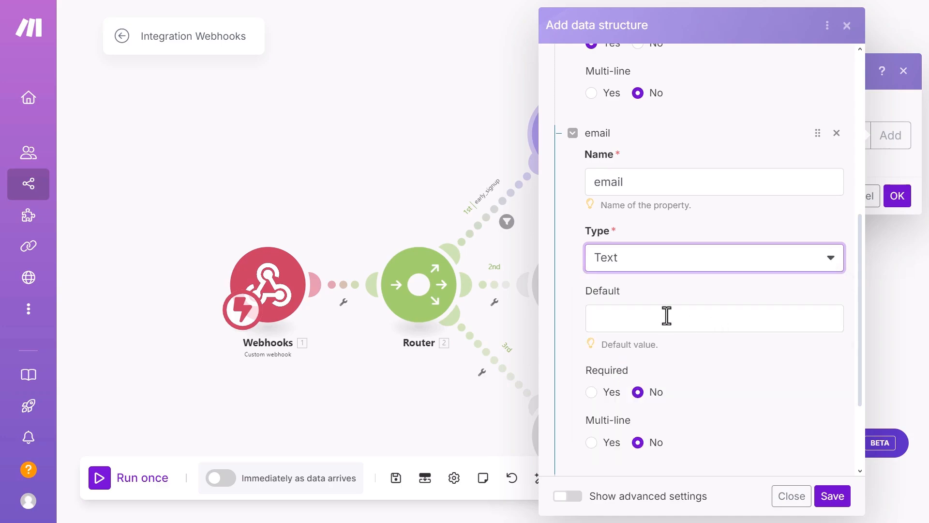
left_click(591, 392)
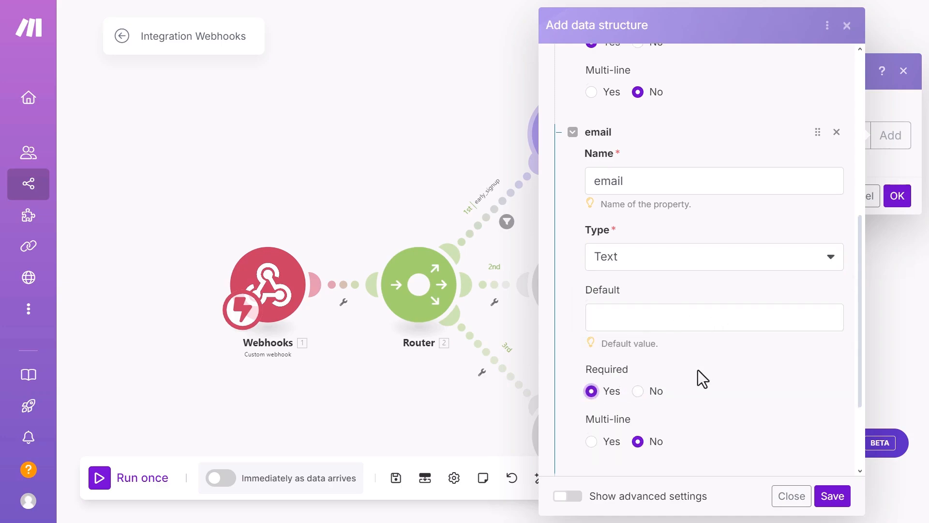
Step: Add an optional 'subscribe_to_newsletter' property and save the data structure
scroll(698, 370, "down", 3)
left_click(594, 352)
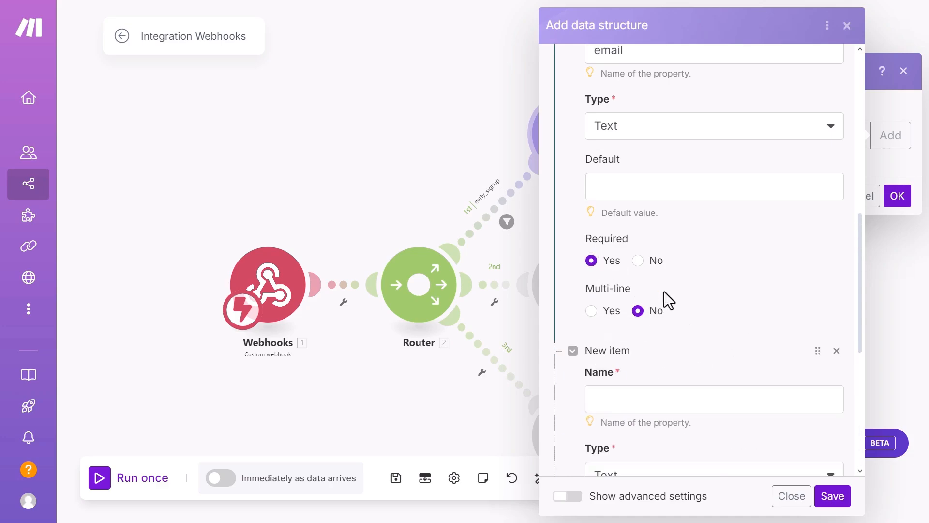
scroll(673, 305, "down", 5)
left_click(650, 187)
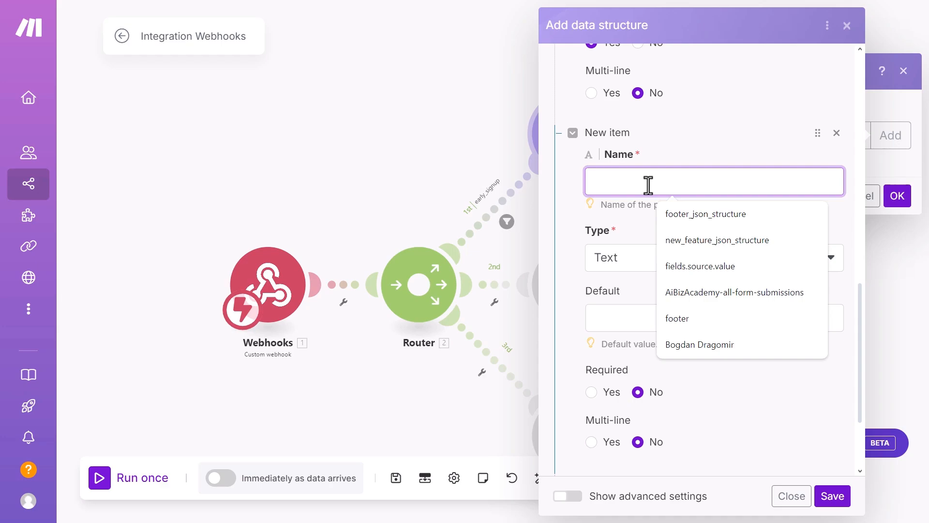
type("sub")
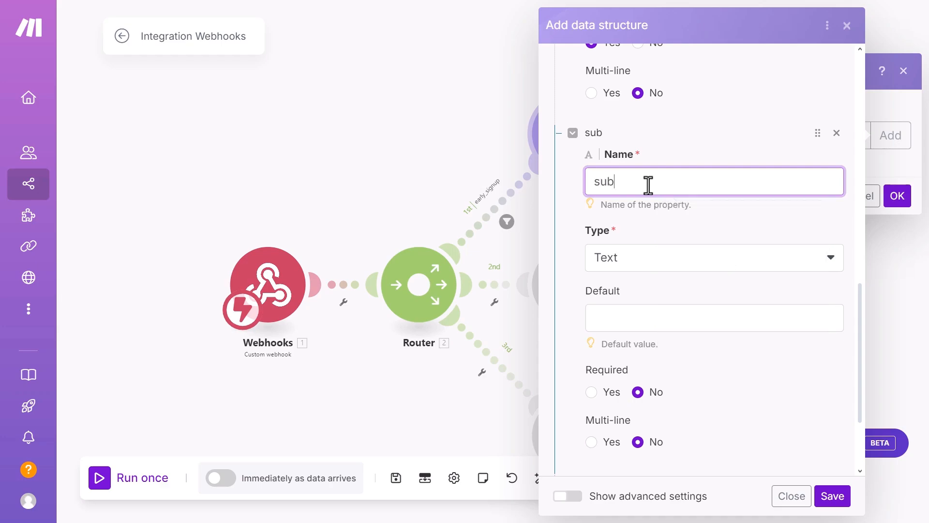
type("scribe_to_new")
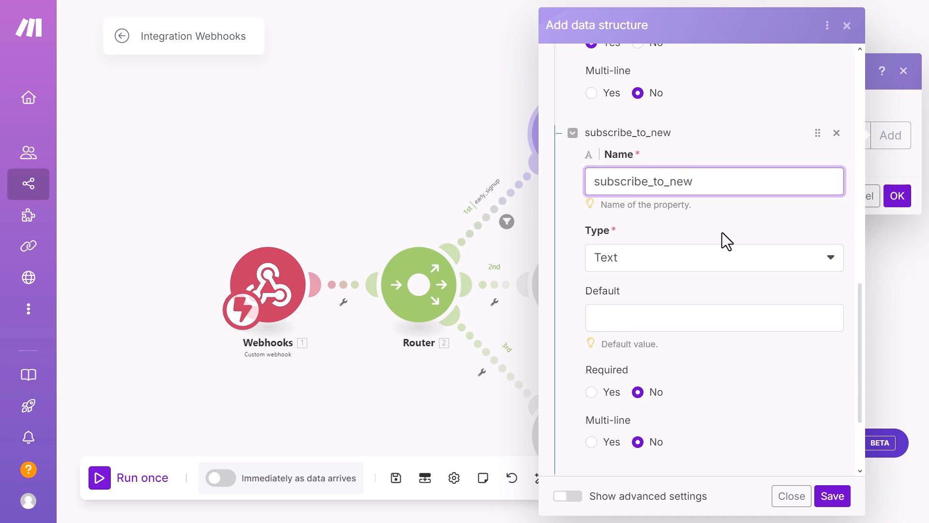
type("sletter")
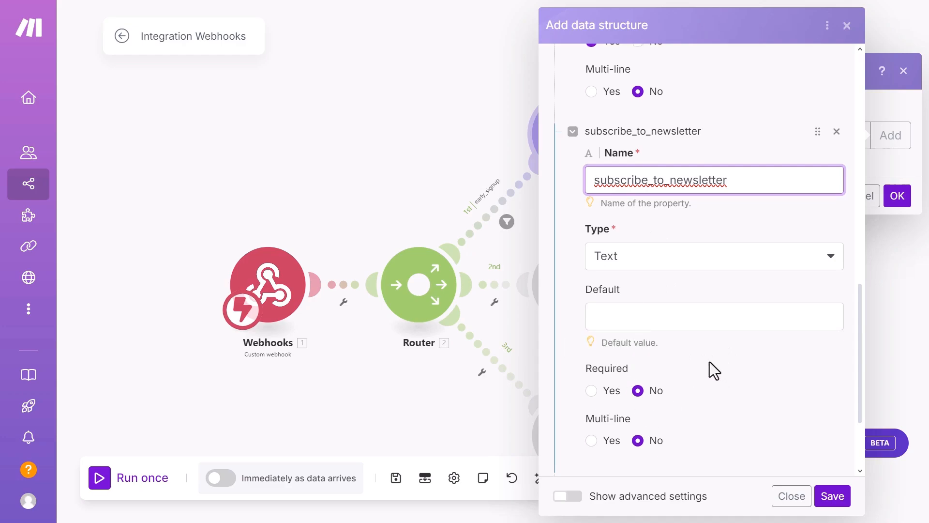
scroll(710, 361, "down", 3)
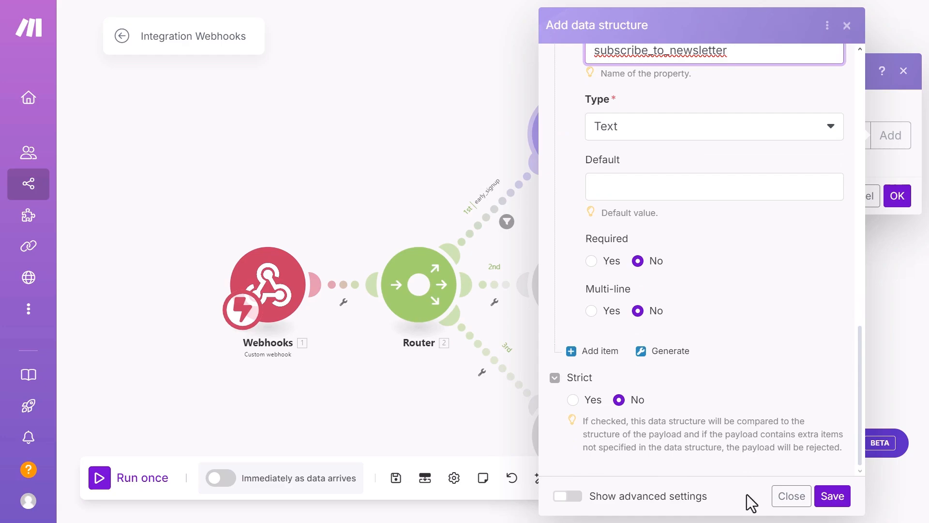
left_click(831, 496)
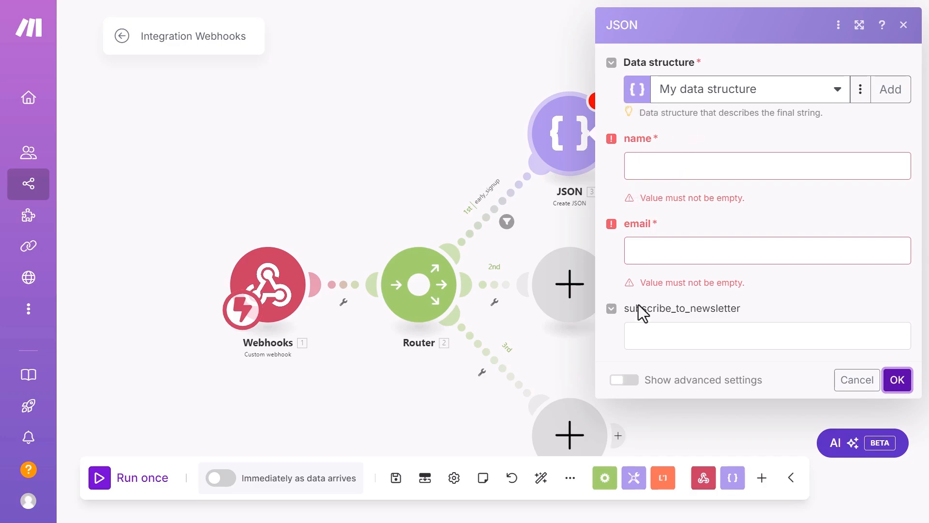
Step: Map webhook Name, Email and newsletter_signup into name, email and subscribe_to_newsletter, then confirm
left_click(672, 166)
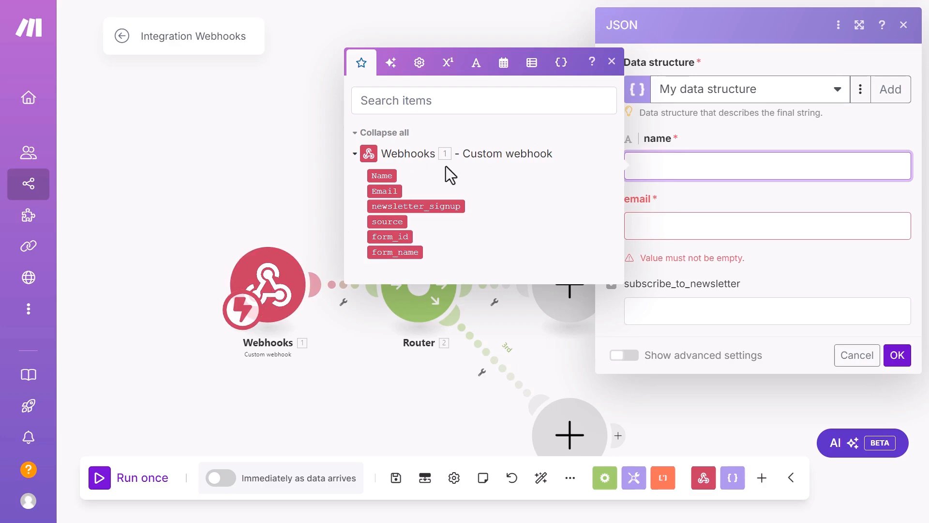
left_click(382, 175)
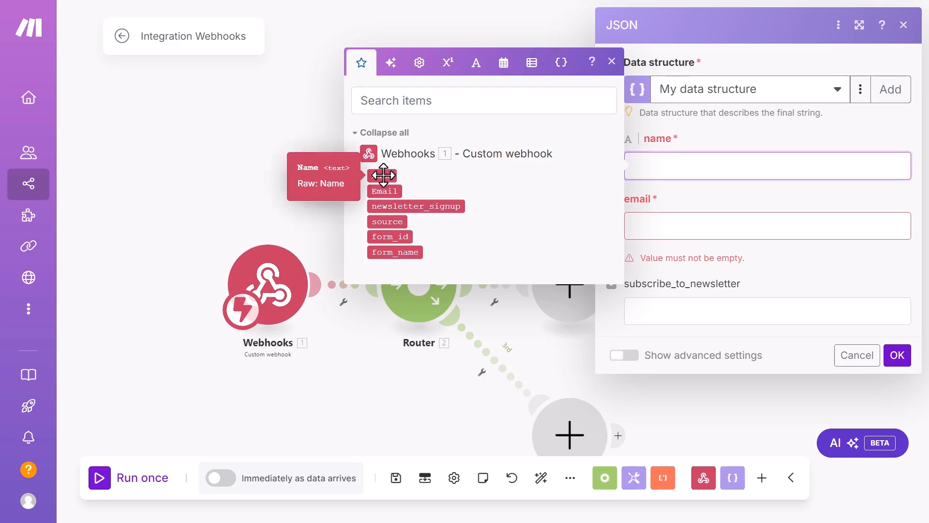
left_click(644, 224)
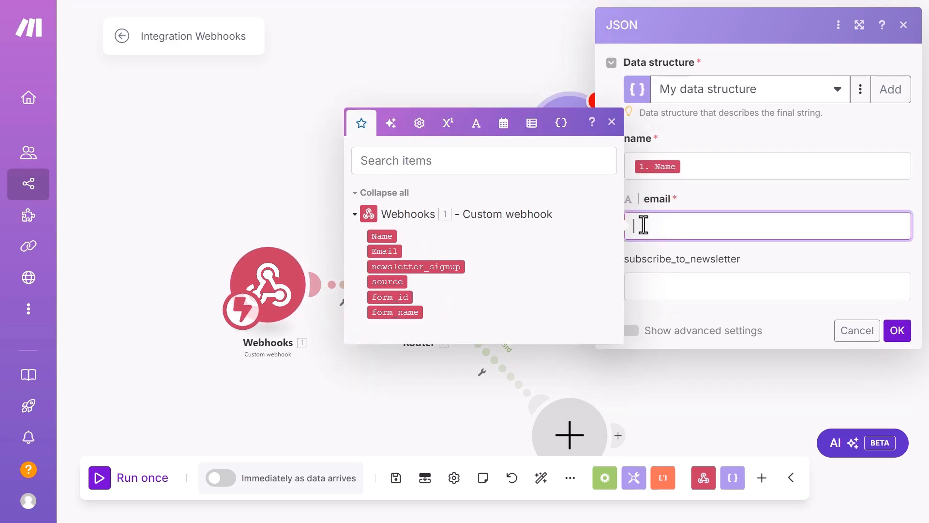
left_click(388, 251)
left_click(716, 287)
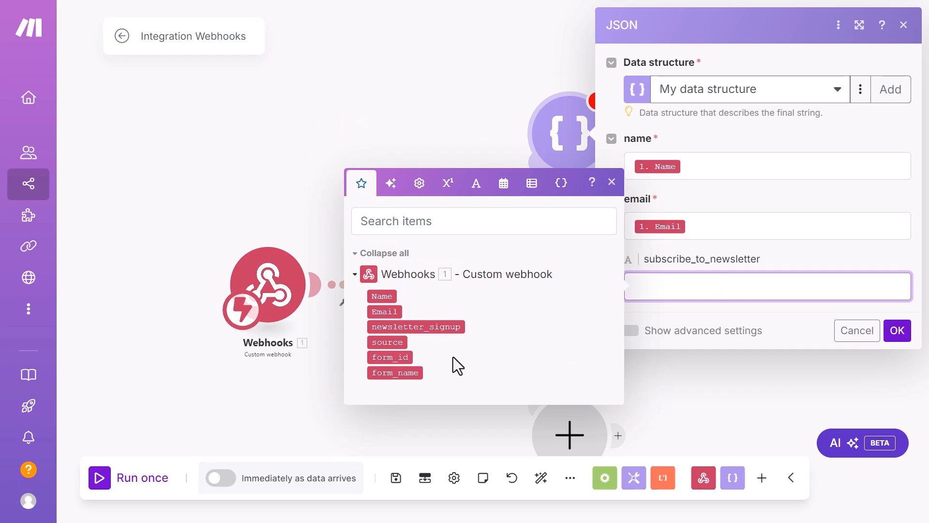
left_click(420, 325)
left_click(797, 321)
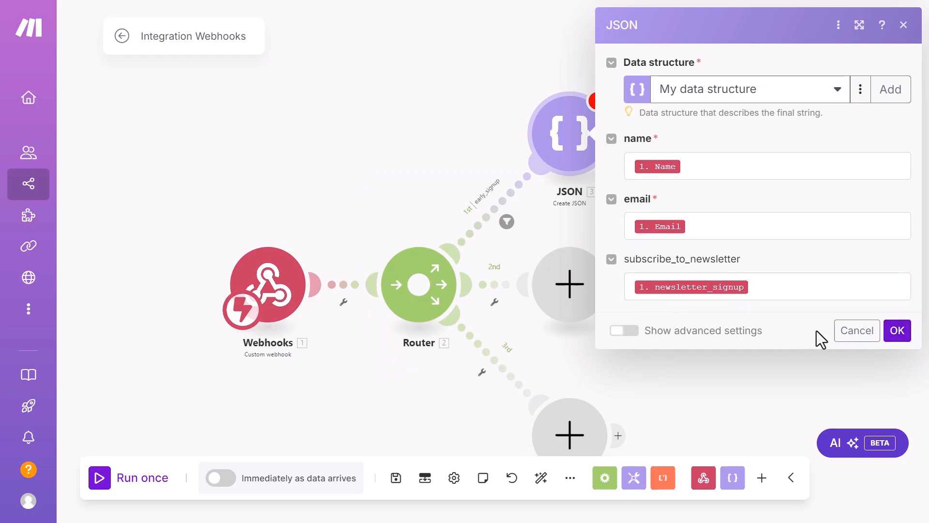
left_click(896, 334)
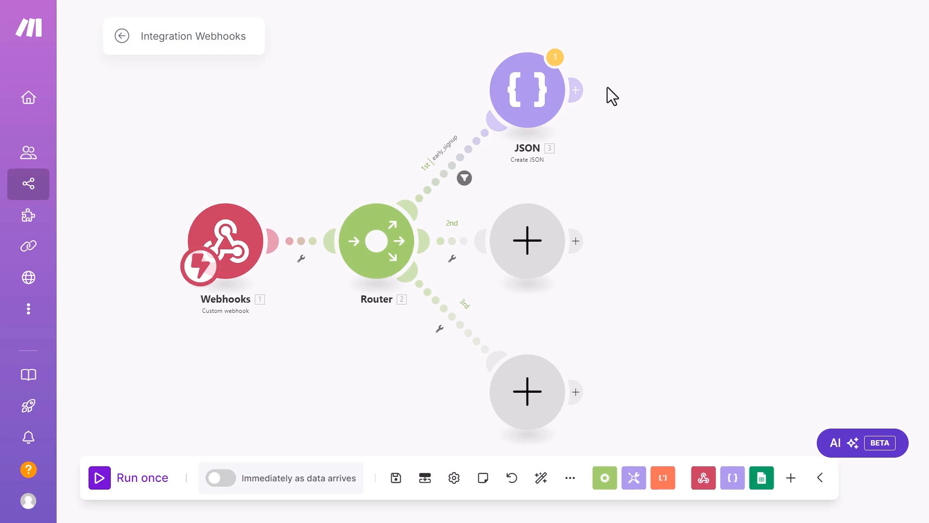
Step: Add a JSON Parse JSON module after the Create JSON module
left_click(579, 90)
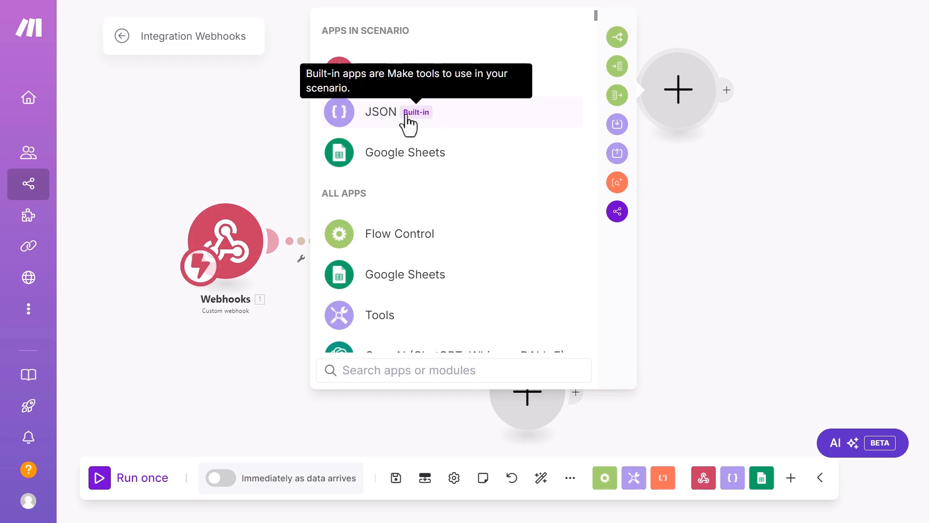
left_click(379, 118)
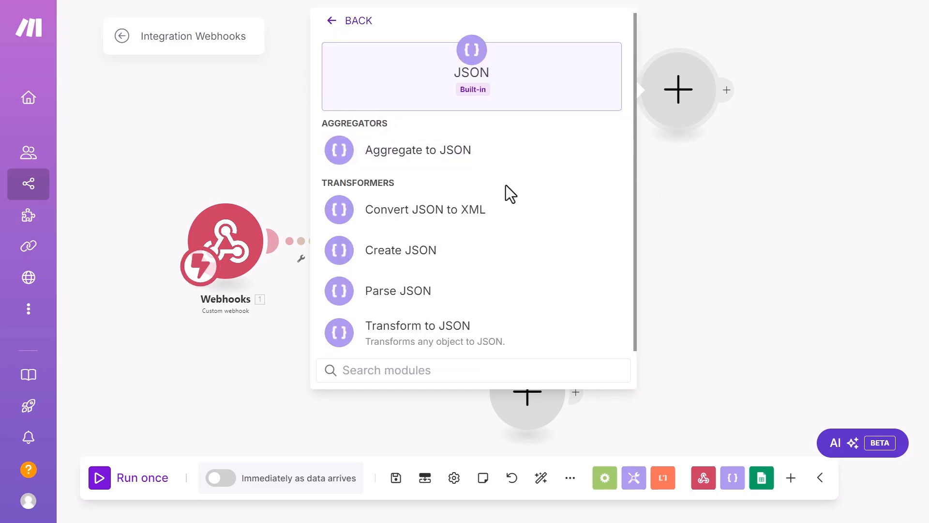
left_click(385, 305)
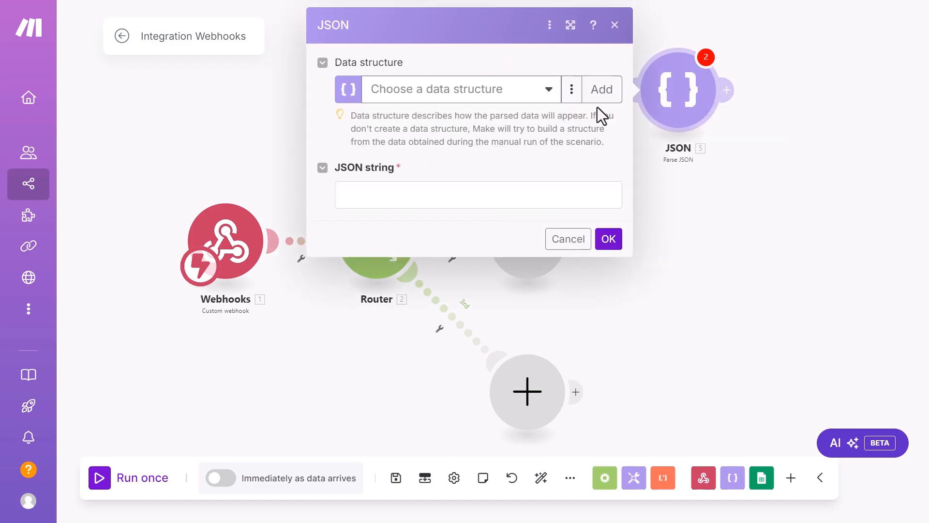
Step: Set Parse JSON to My data structure with '3. JSON string' as its input, and confirm
left_click(549, 94)
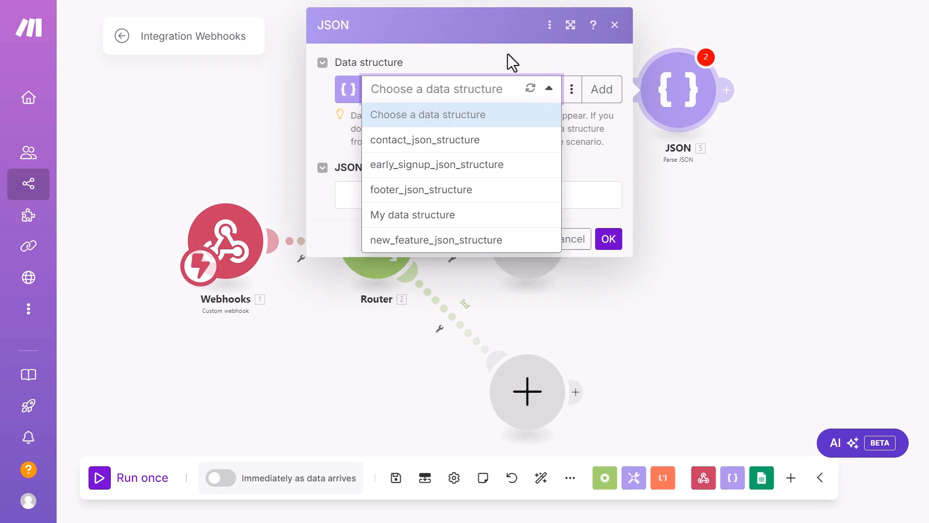
left_click(507, 53)
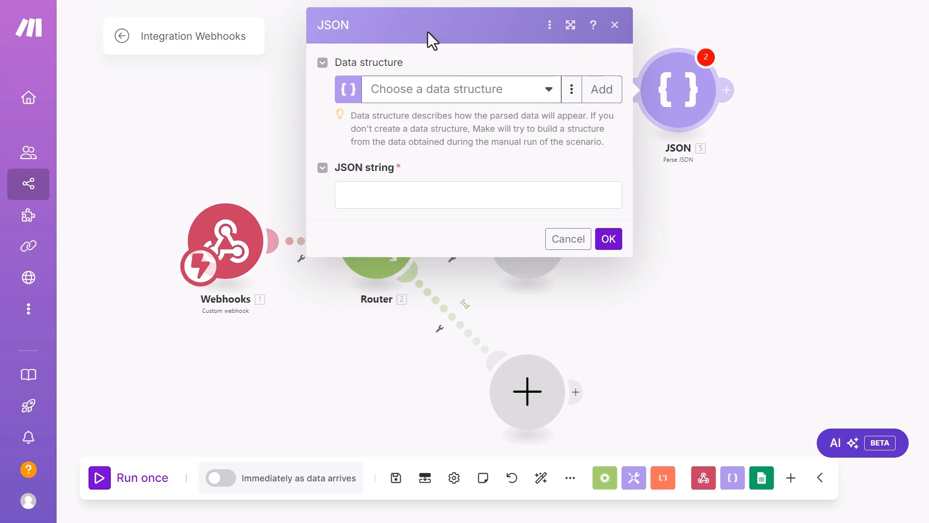
left_click(516, 99)
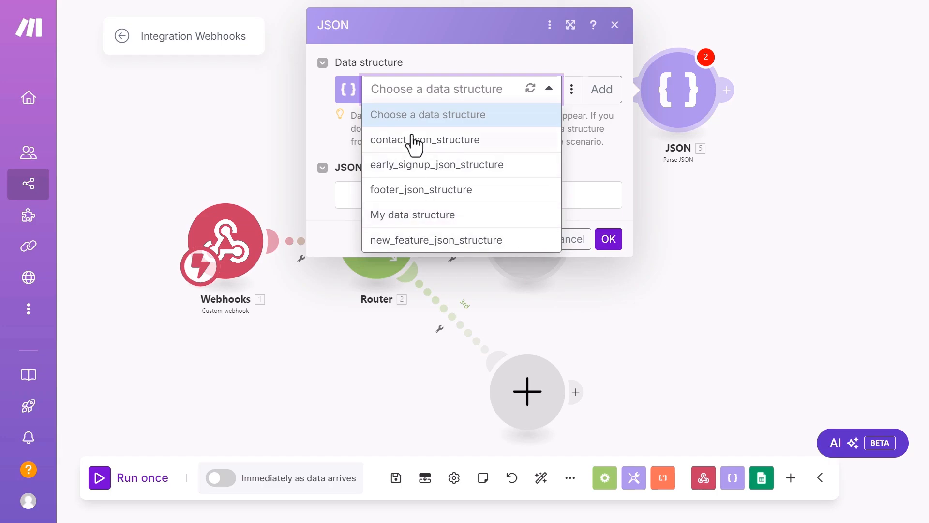
left_click(409, 217)
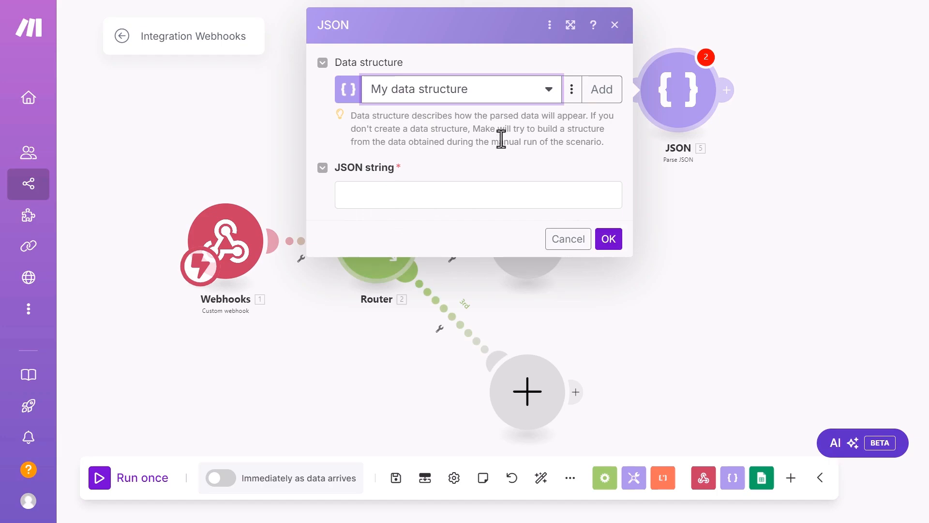
left_click(432, 195)
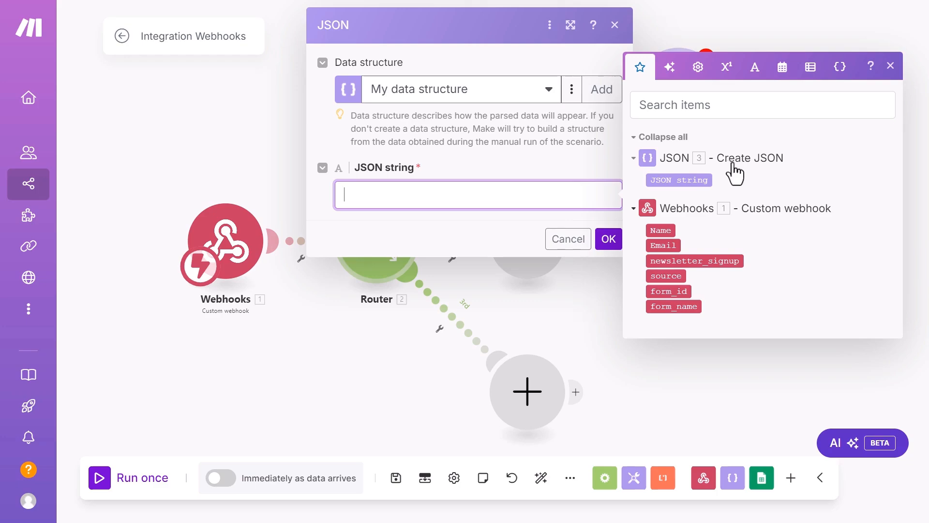
left_click(678, 179)
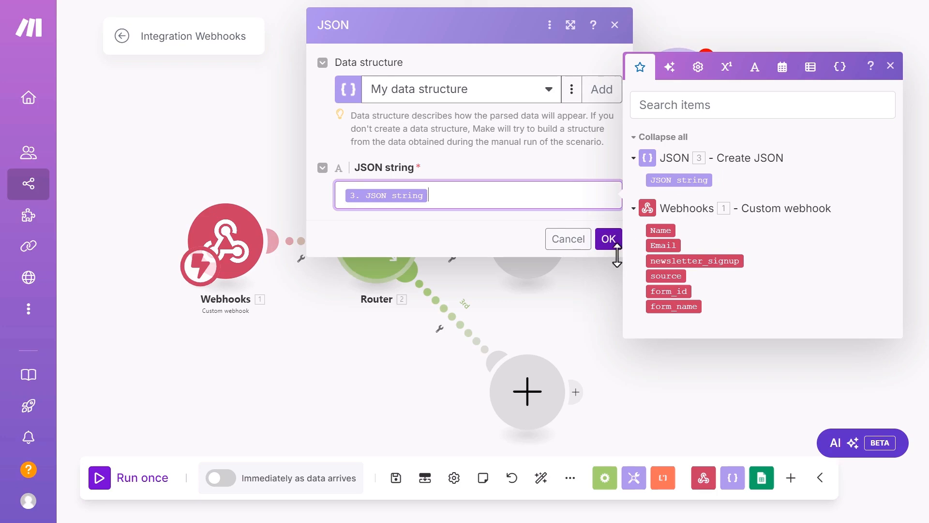
left_click(608, 240)
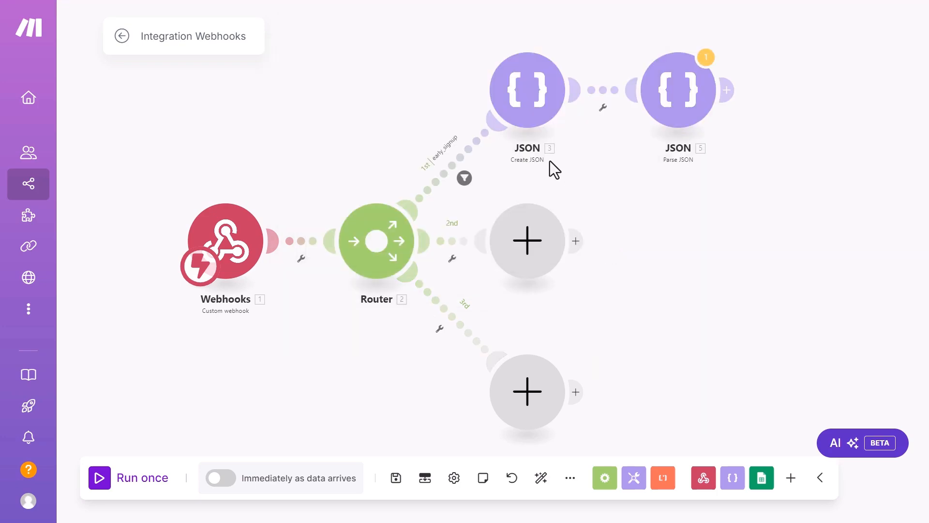
scroll(545, 156, "up", 3)
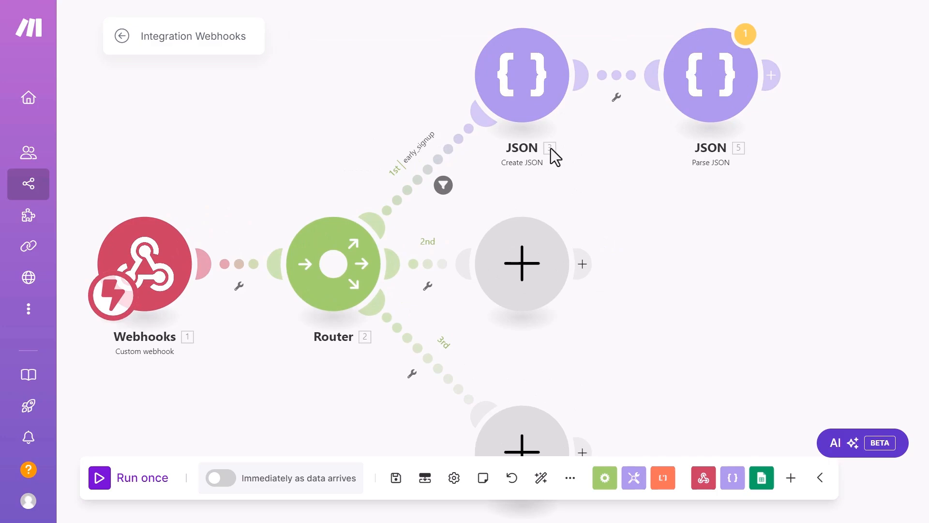
scroll(614, 153, "down", 2)
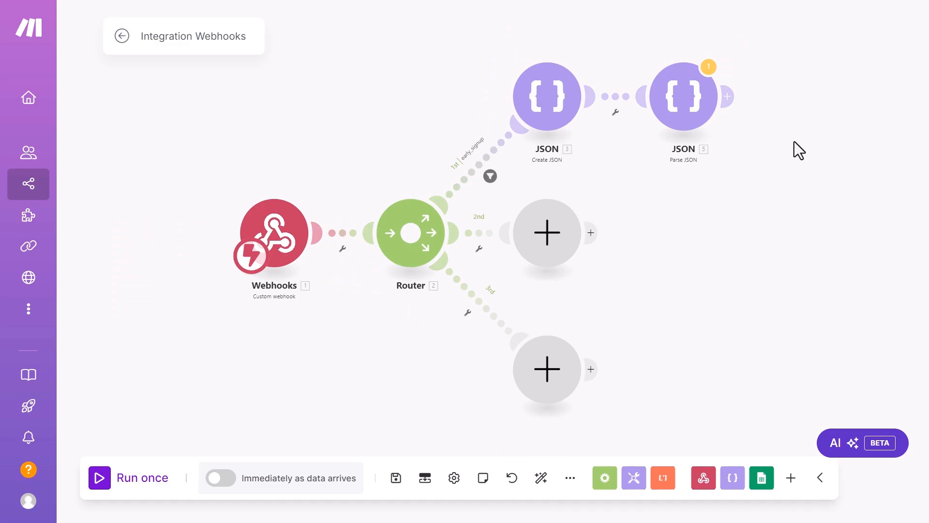
left_click_drag(794, 141, 596, 166)
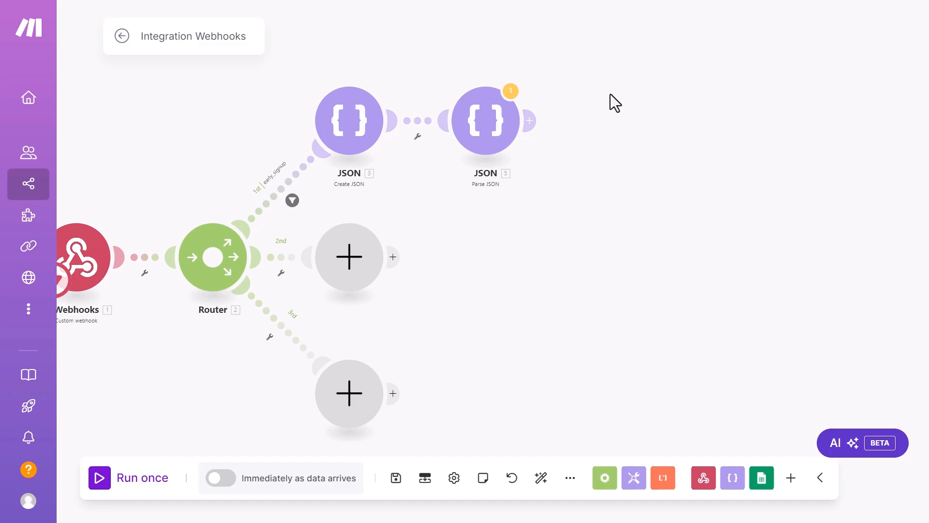
Step: Insert a Flow Control Router after the Parse JSON module by searching 'router'
left_click(532, 124)
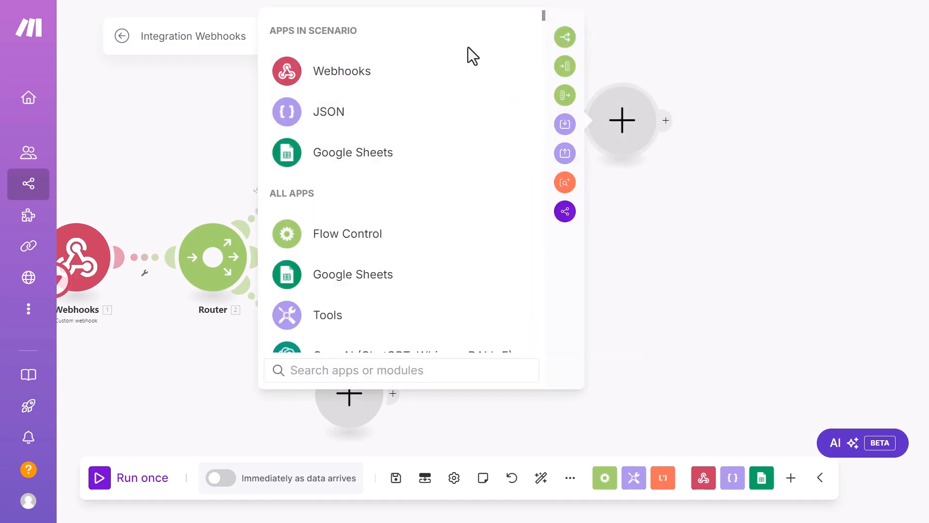
type("router")
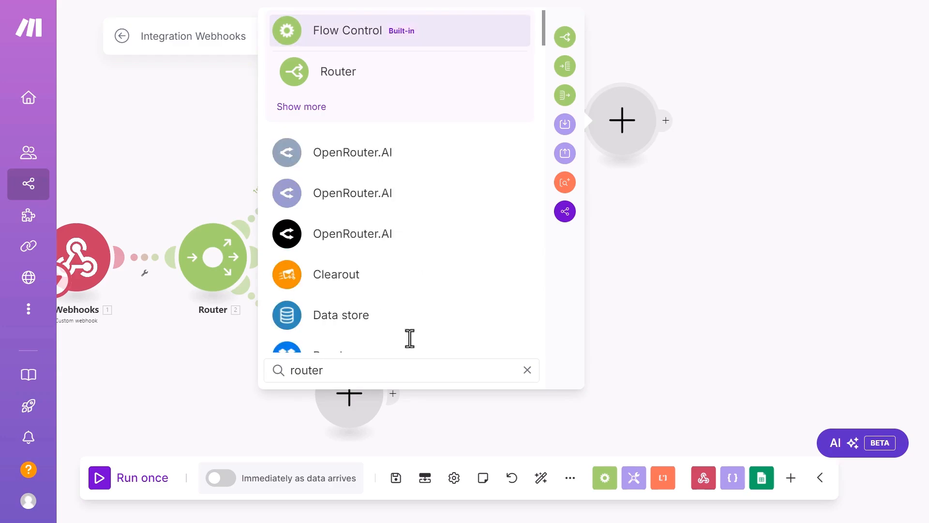
left_click(356, 78)
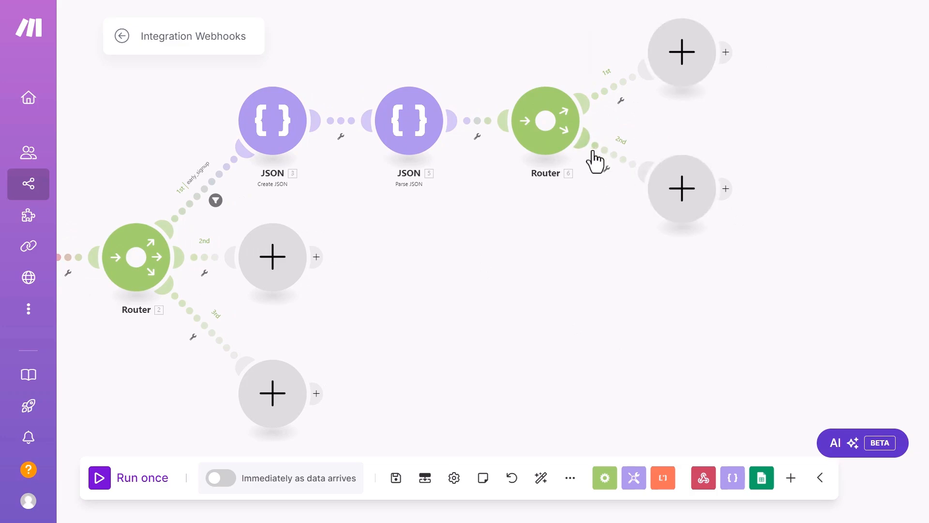
left_click(607, 173)
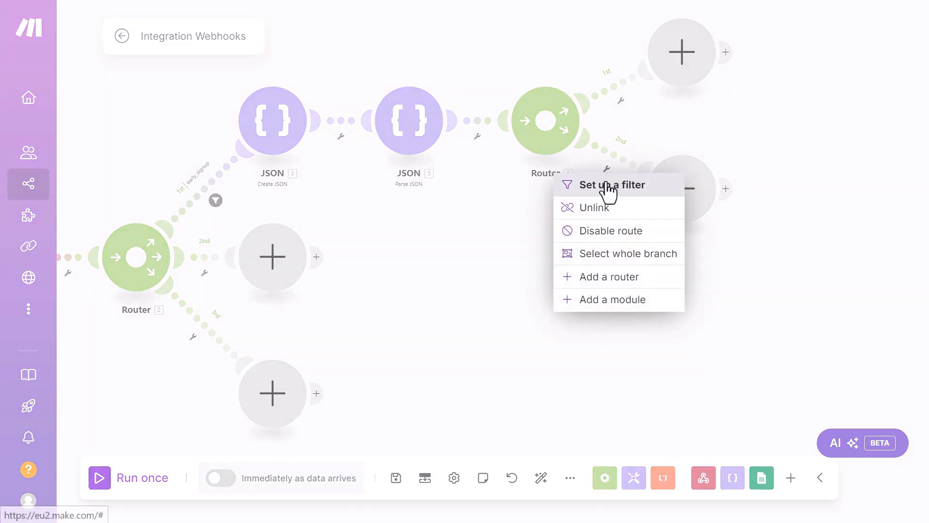
Step: Give route 2 an is_subscriber filter: subscribe_to_newsletter Equal to Y
left_click(607, 181)
left_click(656, 89)
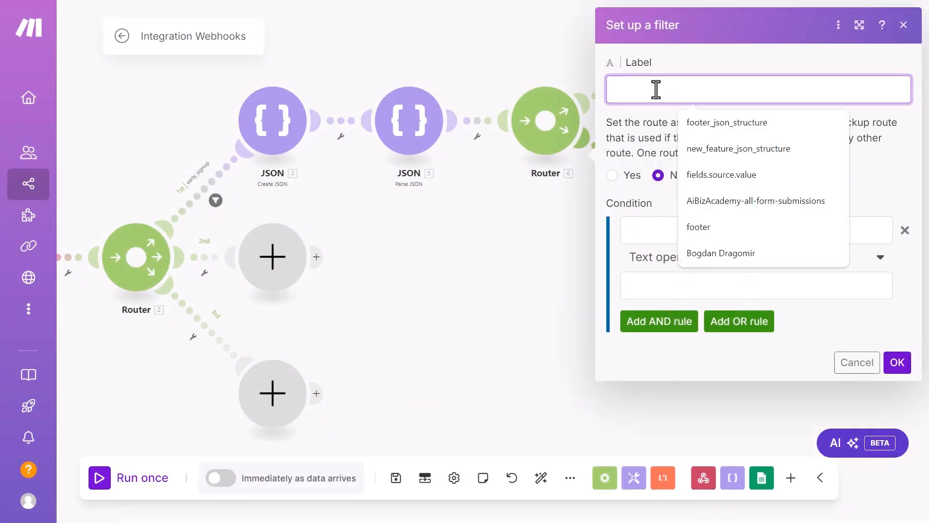
type("is_")
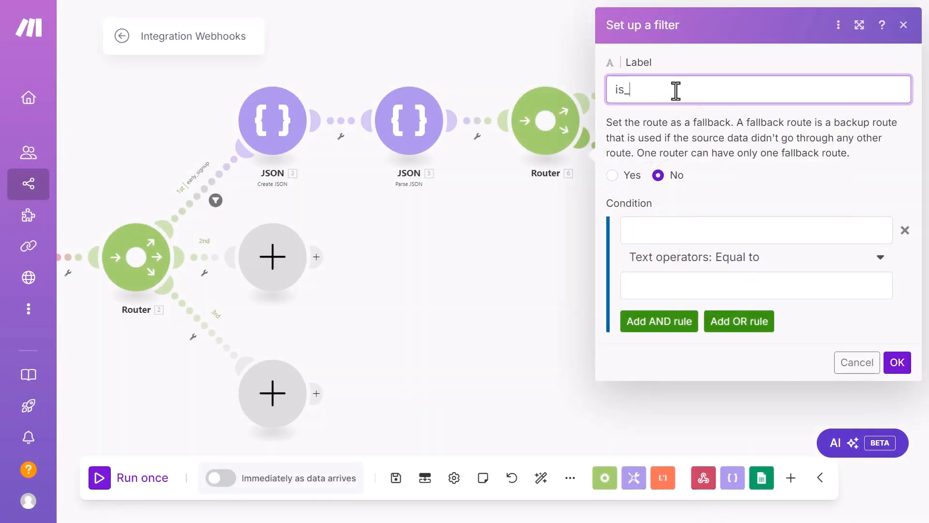
type("subscriber")
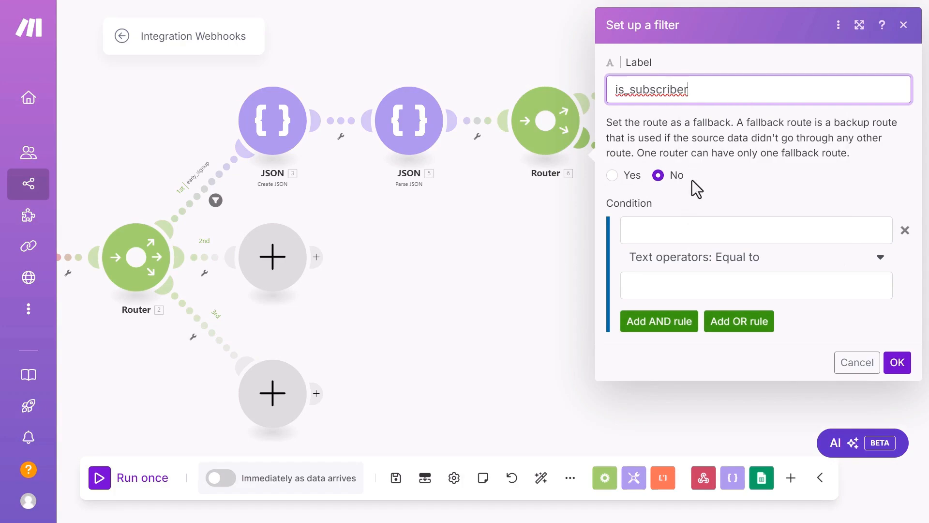
left_click(697, 230)
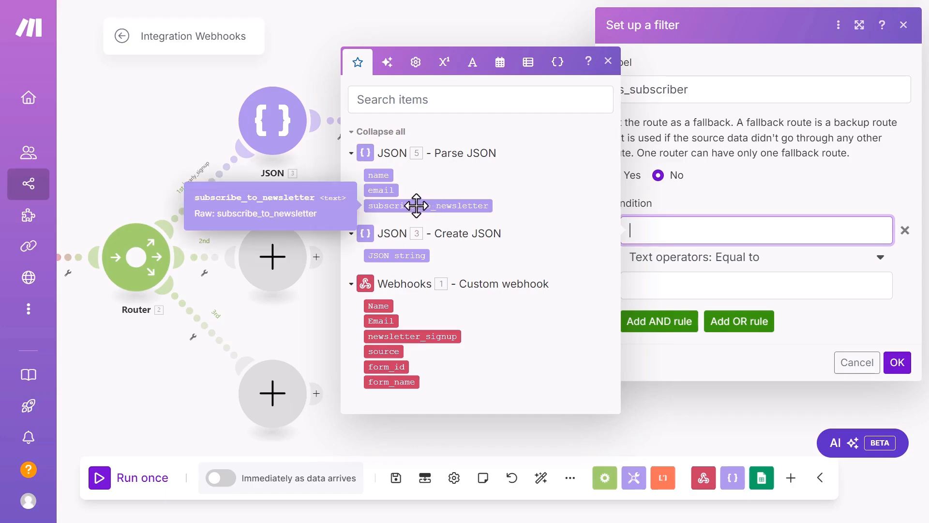
left_click(435, 206)
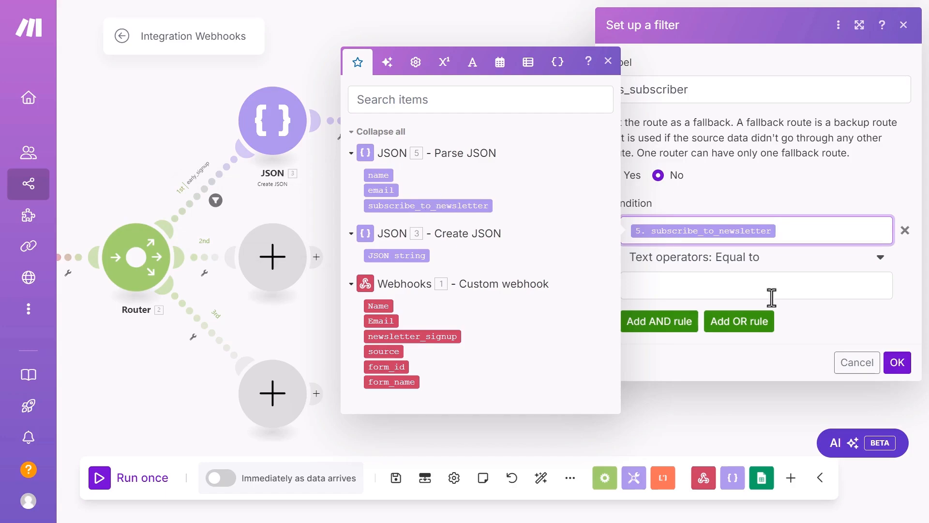
left_click(738, 289)
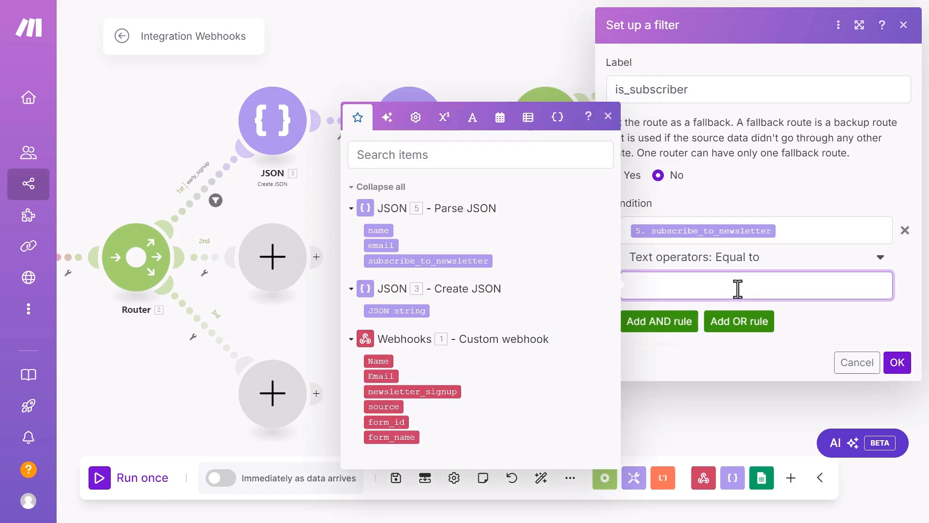
type("Y")
left_click(898, 362)
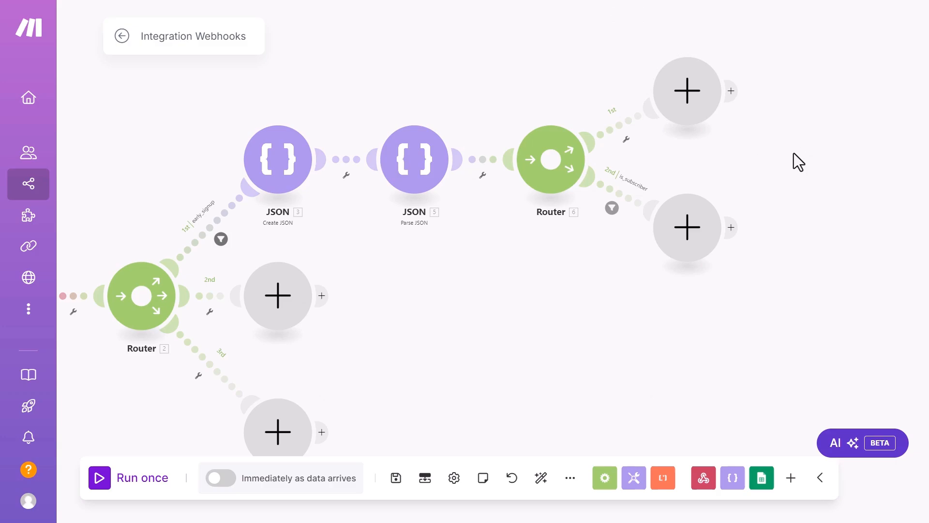
Step: Add a Google Sheets Add a Row module on the router's first route, keeping the existing connection
left_click(687, 90)
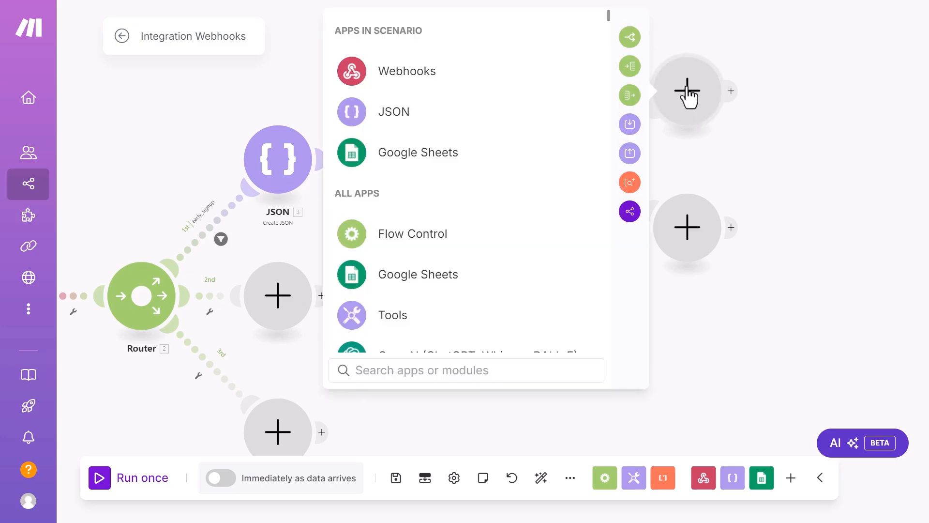
left_click(406, 158)
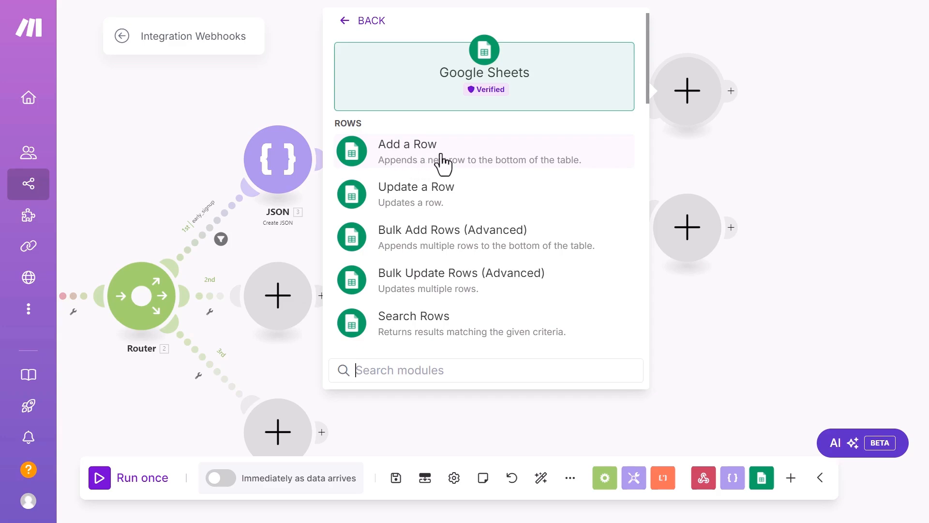
left_click(409, 161)
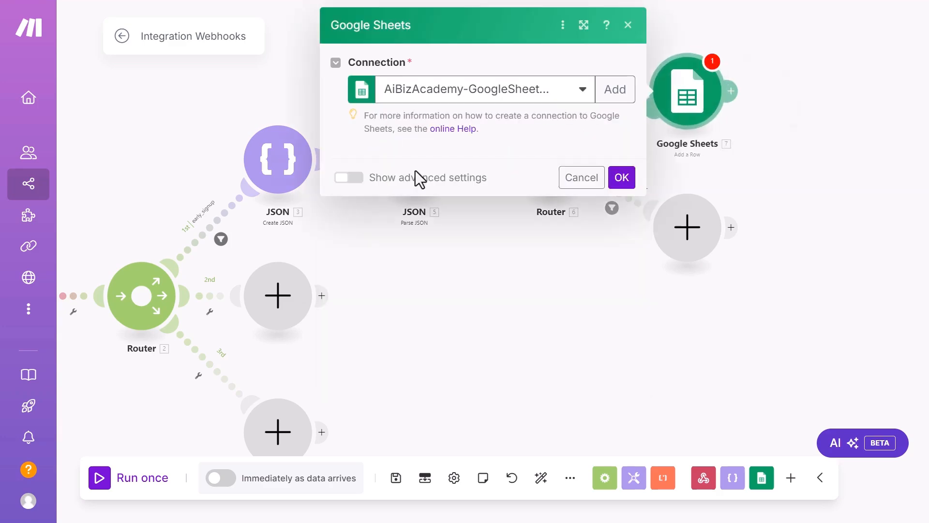
left_click(584, 90)
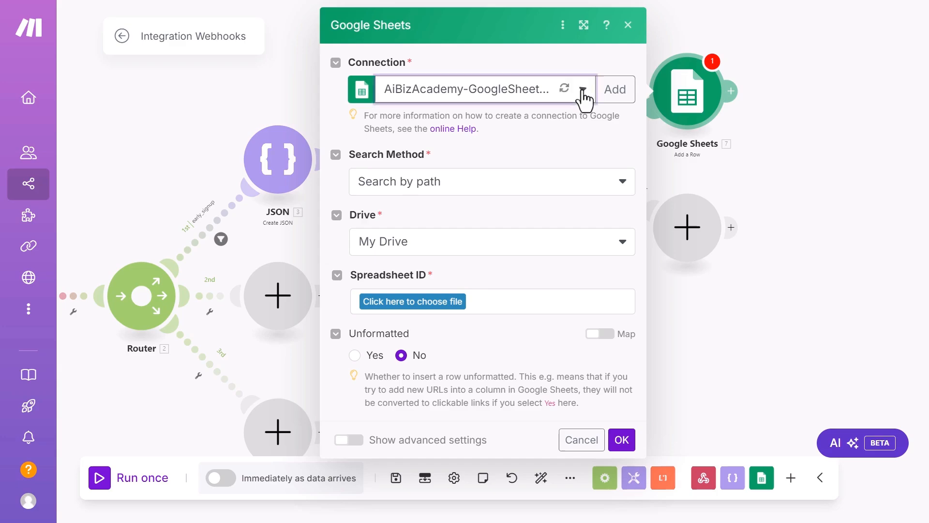
left_click(507, 60)
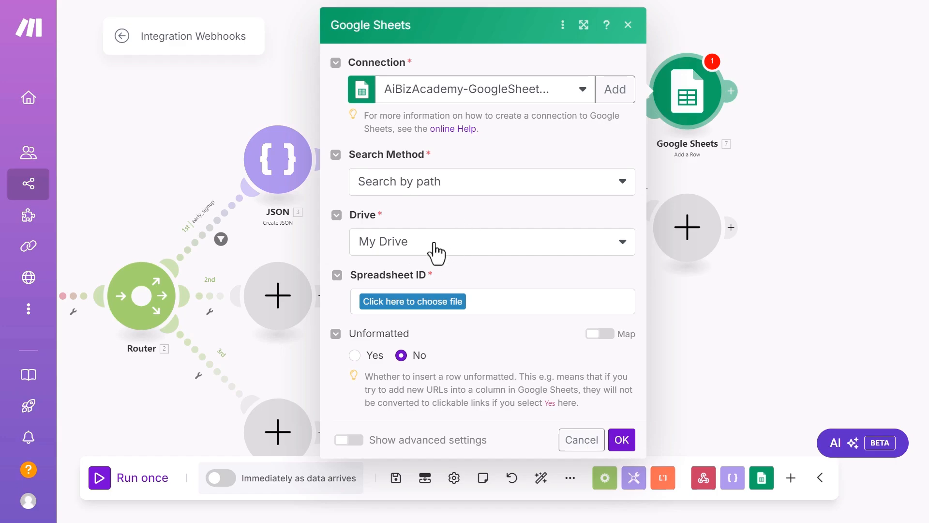
Step: Target My Drive's site_data_collection/early_signup_form_data spreadsheet, then view it in Google Drive
left_click(469, 252)
left_click(380, 259)
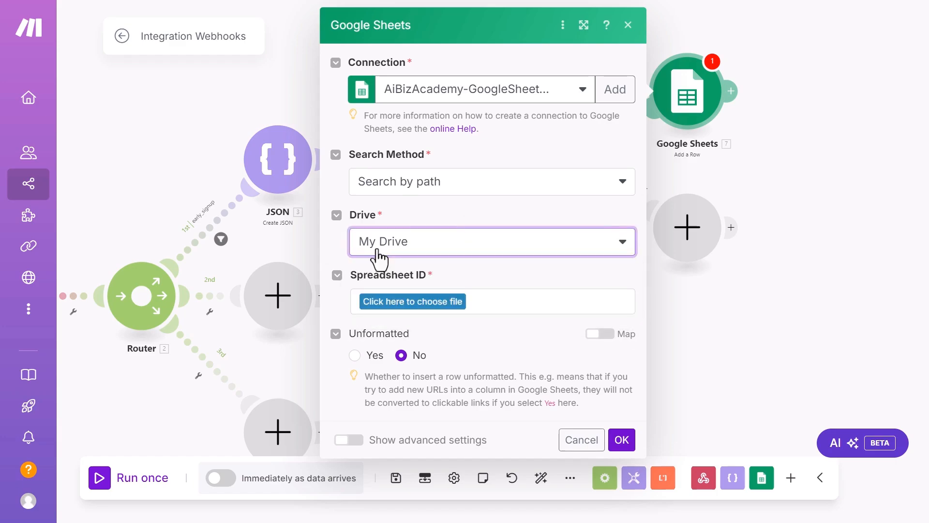
left_click(411, 303)
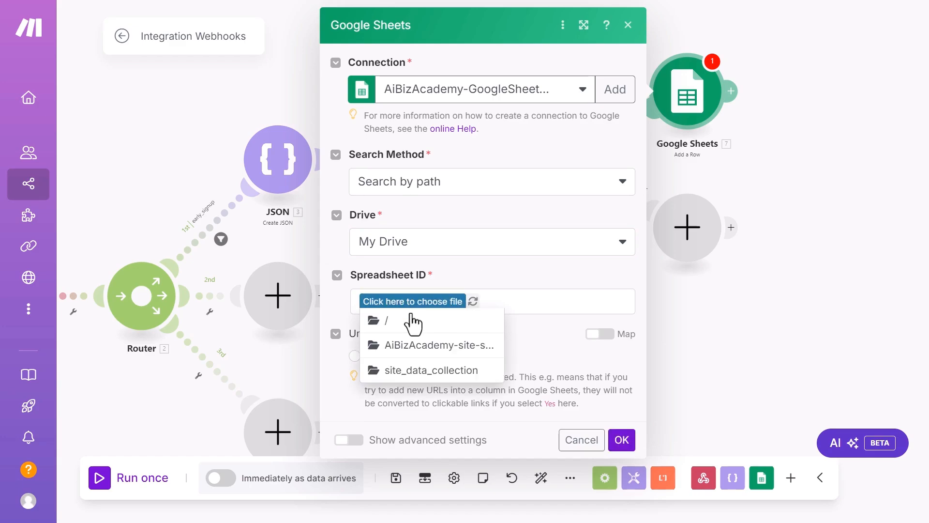
left_click(411, 372)
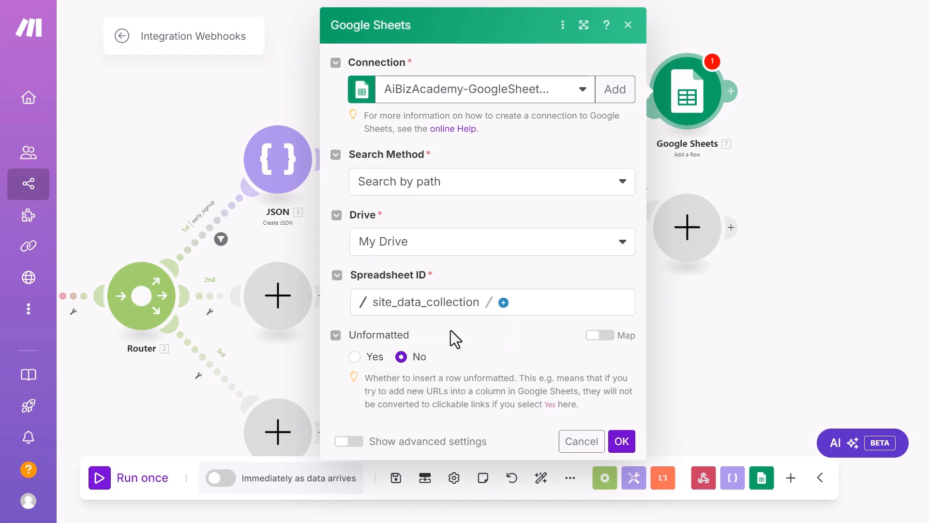
left_click(504, 306)
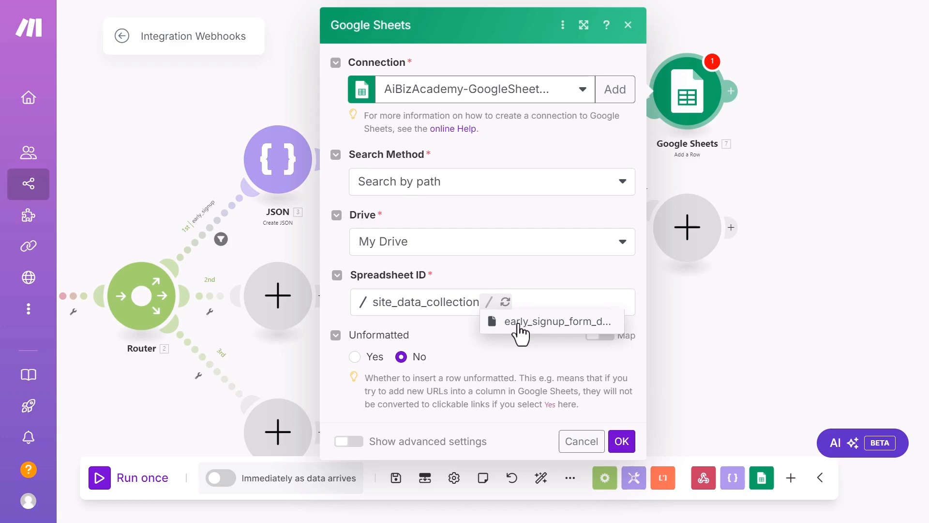
left_click(544, 322)
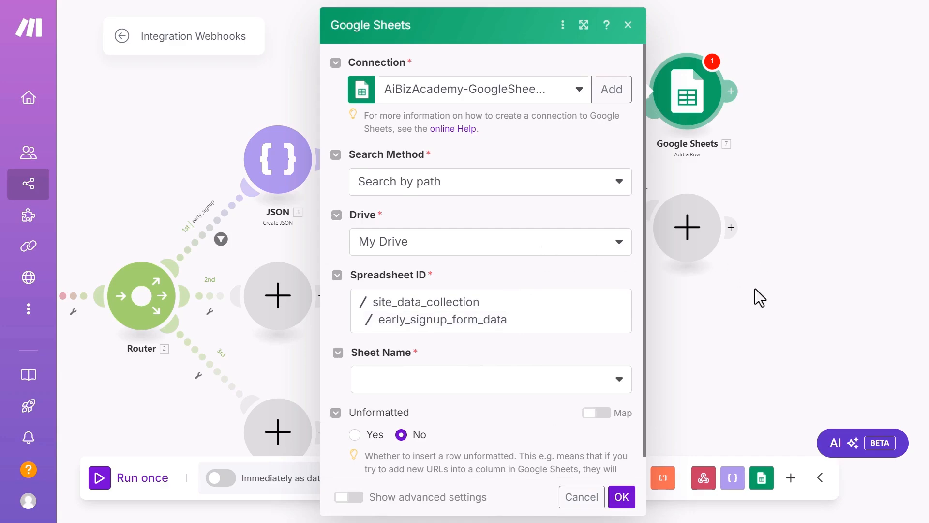
key("alt+Tab")
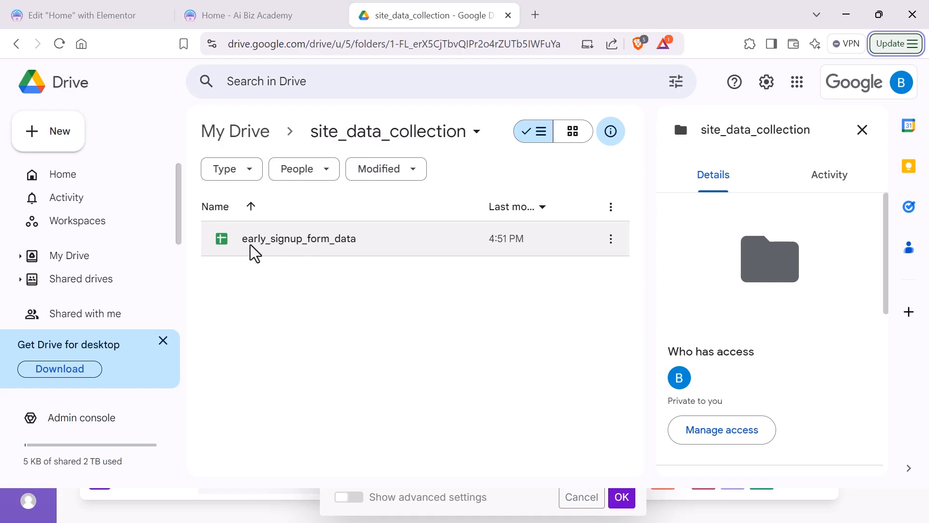
left_click(300, 239)
double_click(300, 239)
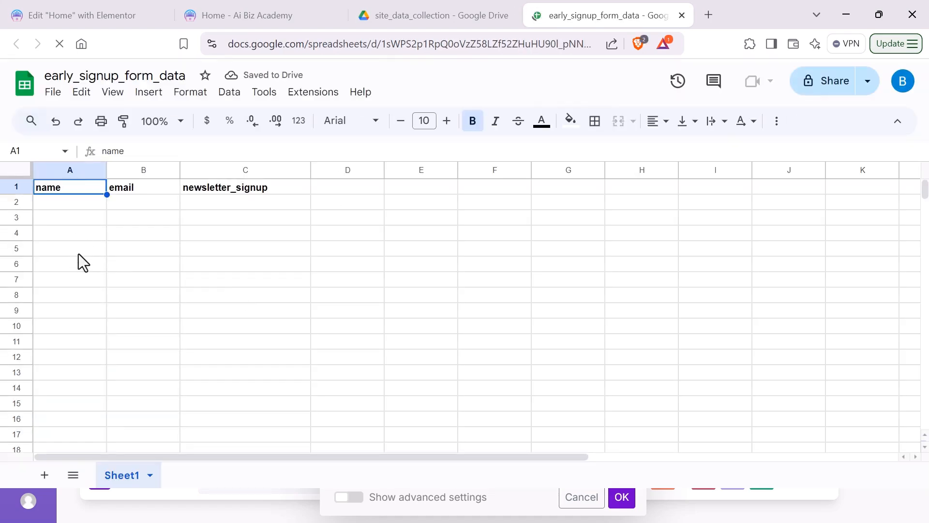
left_click(69, 236)
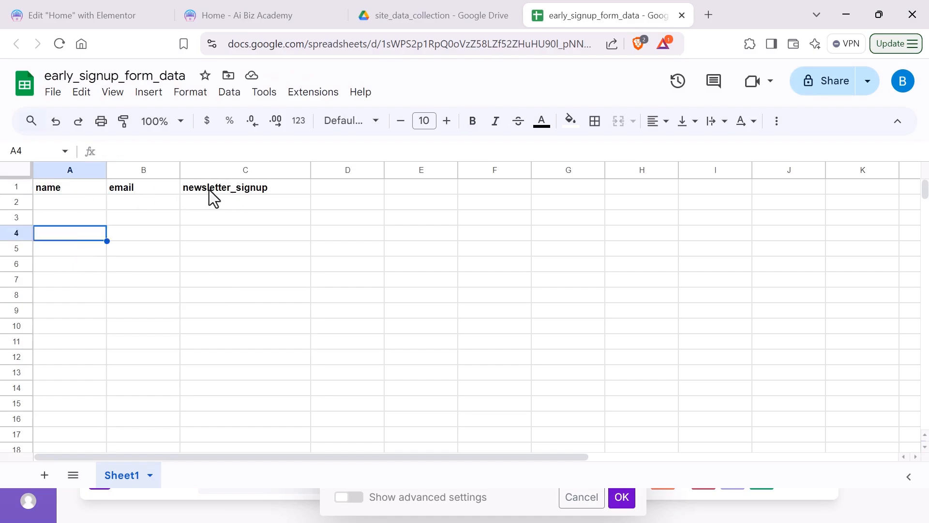
left_click(228, 204)
left_click(218, 251)
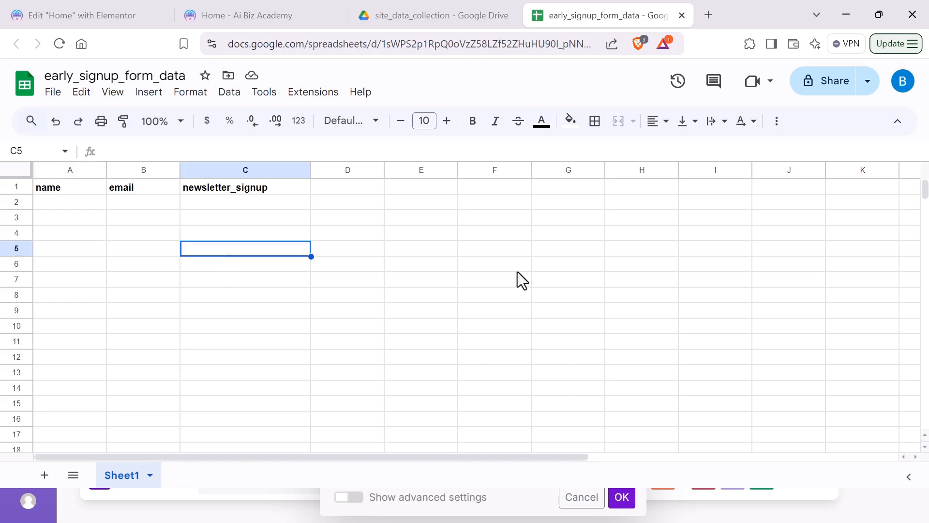
key("alt+Tab")
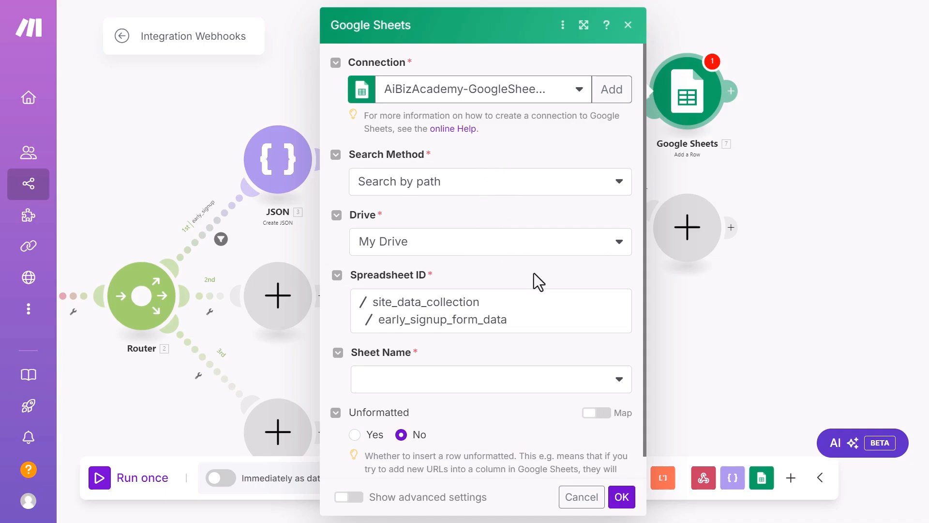
Step: Choose Sheet1 as the target sheet, checking the spreadsheet's columns
scroll(528, 290, "down", 1)
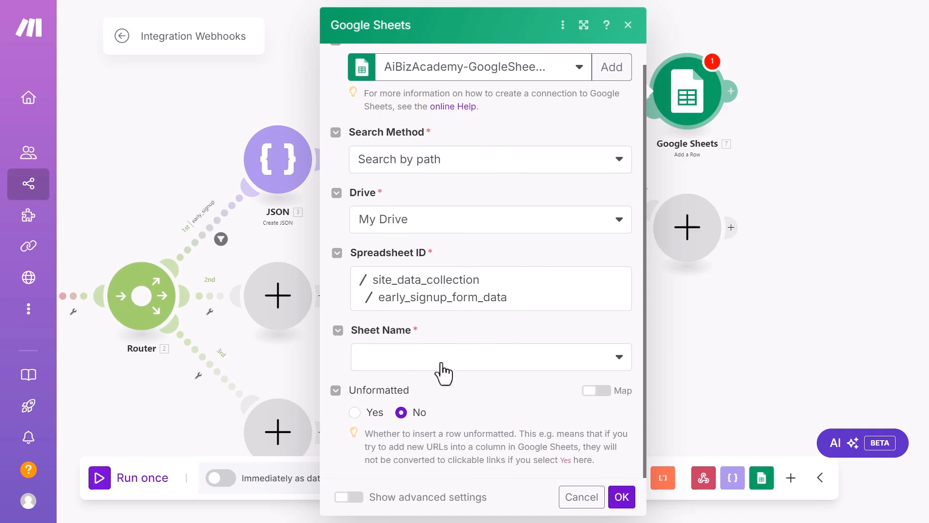
left_click(472, 368)
left_click(409, 353)
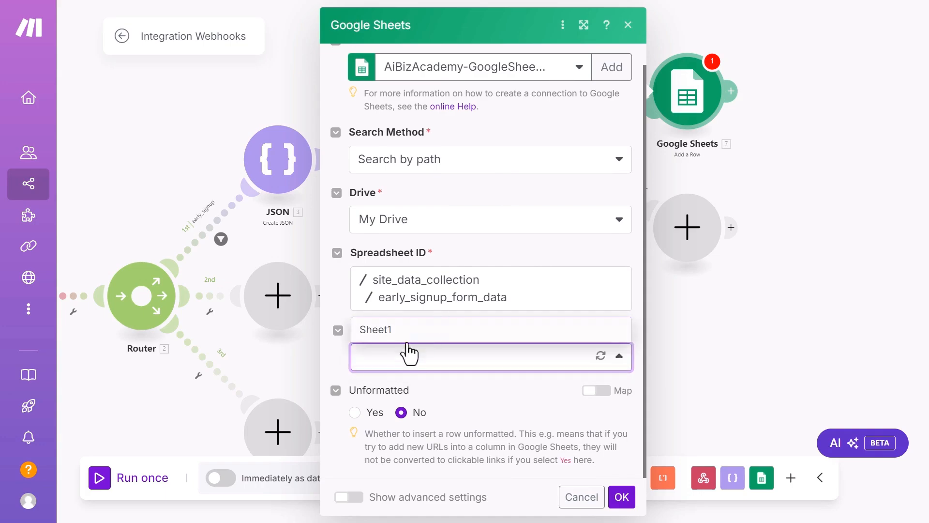
left_click(378, 336)
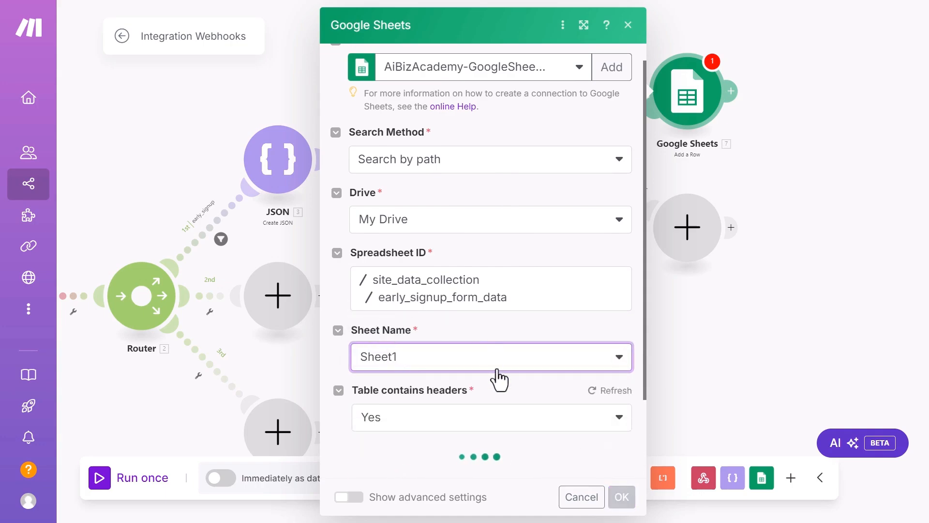
scroll(489, 358, "down", 2)
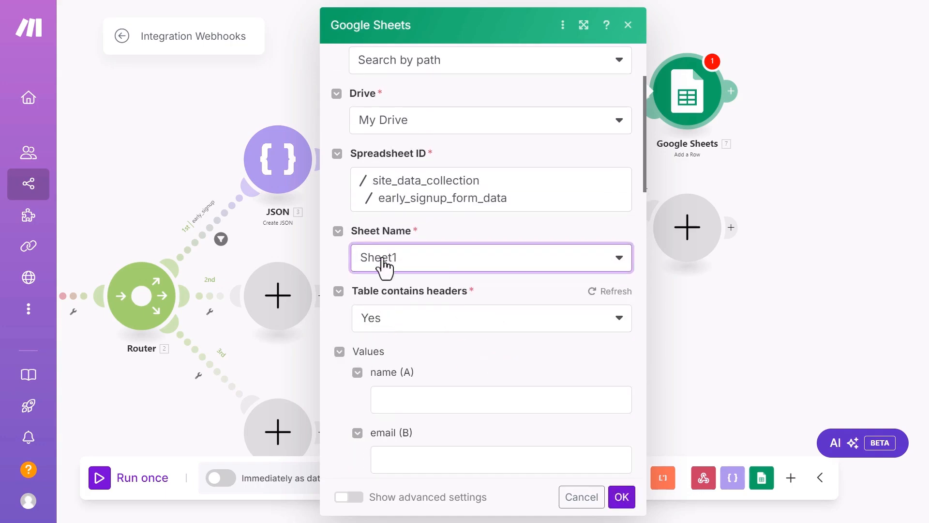
key("alt+Tab")
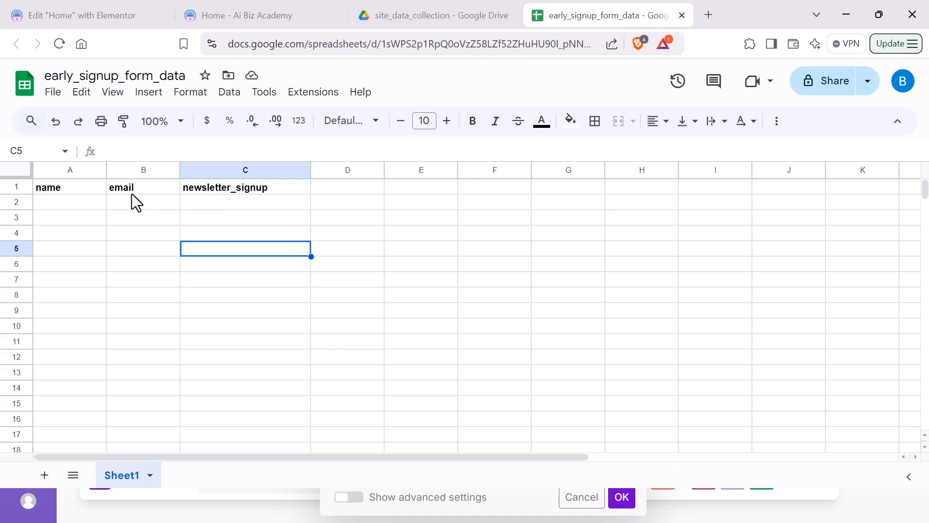
key("alt+Tab")
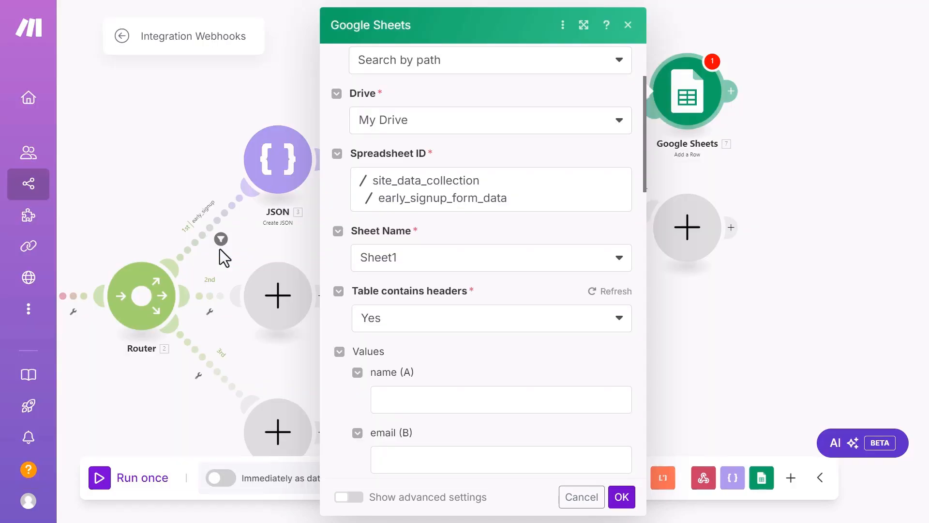
scroll(481, 303, "down", 5)
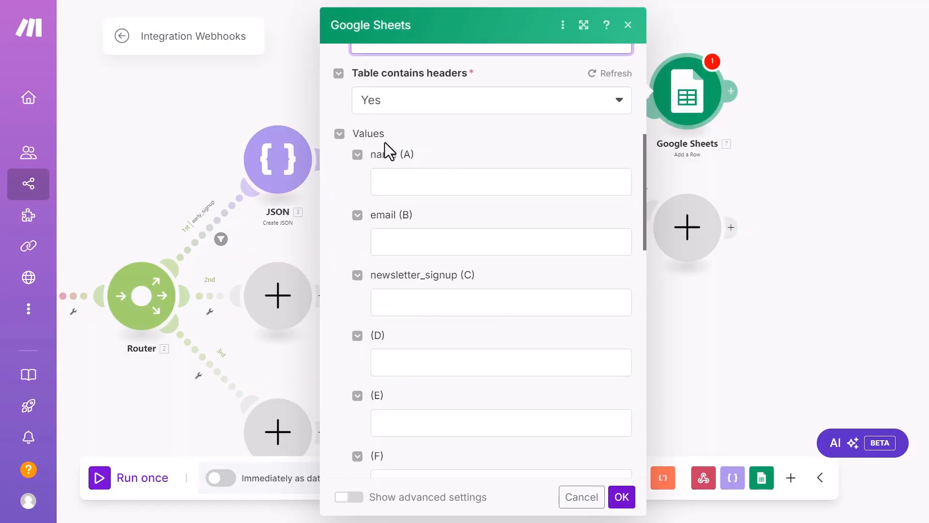
Step: Map 5. name, 5. email and 5. subscribe_to_newsletter into columns A, B and C, then confirm
left_click(426, 184)
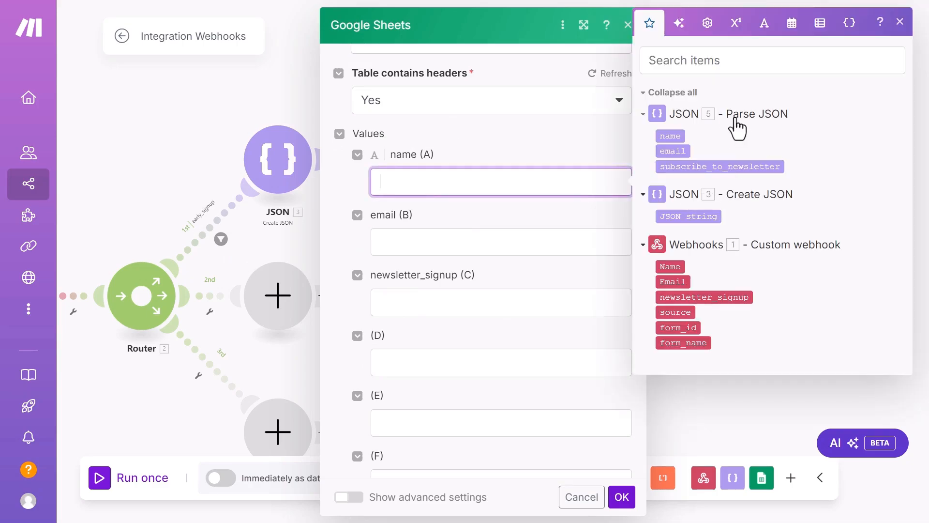
left_click(678, 140)
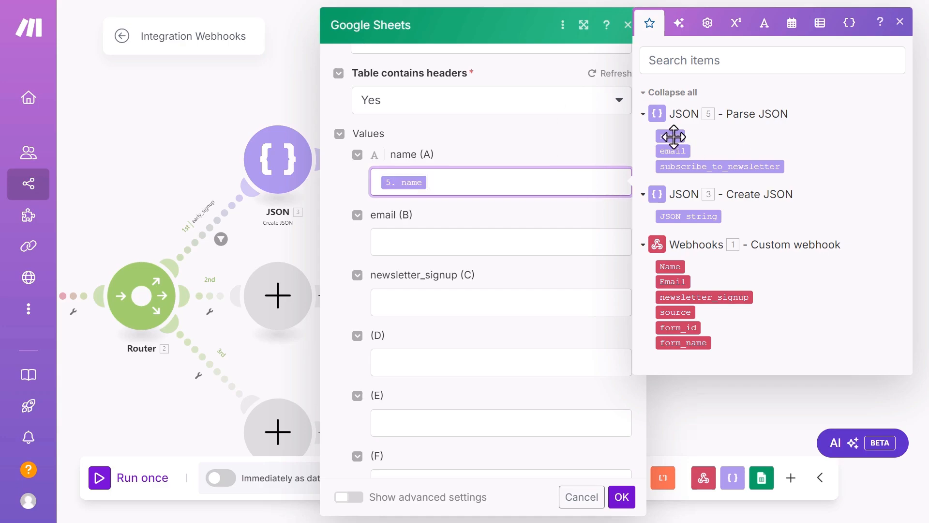
left_click(432, 243)
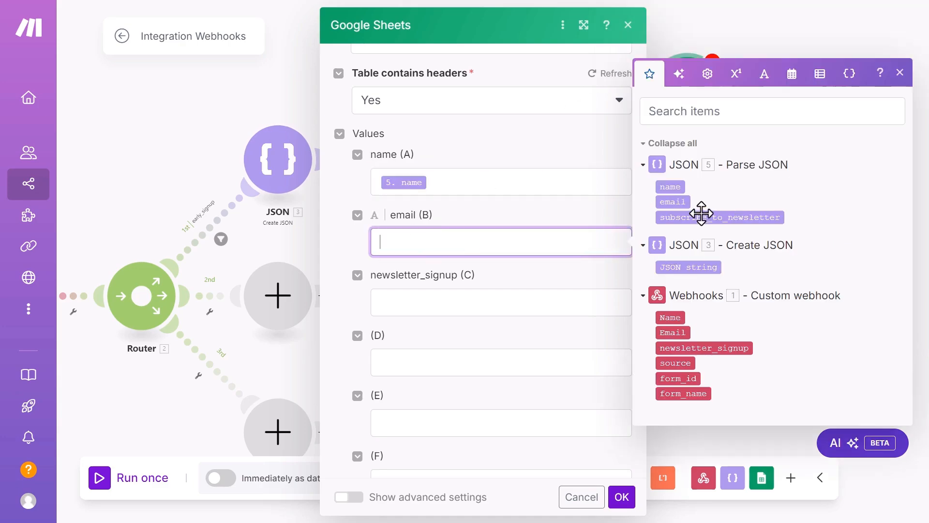
left_click(671, 202)
left_click(441, 301)
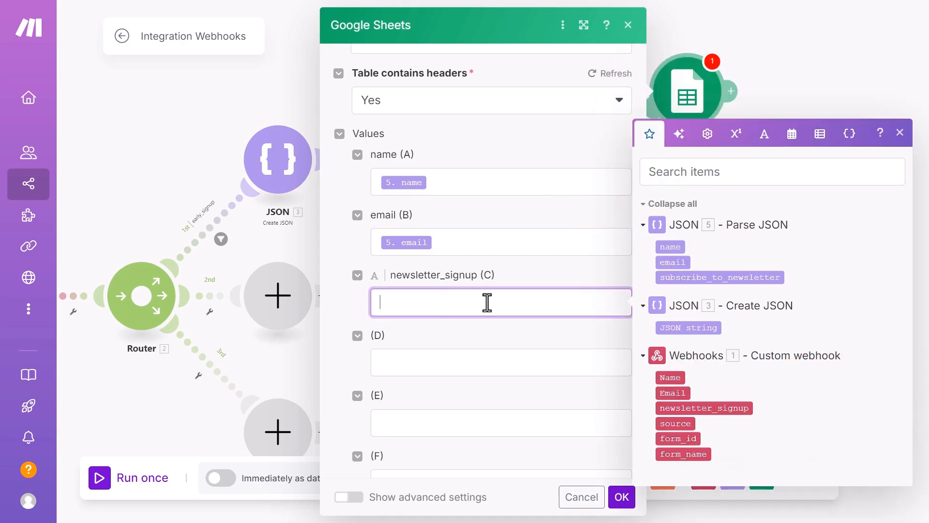
left_click(719, 279)
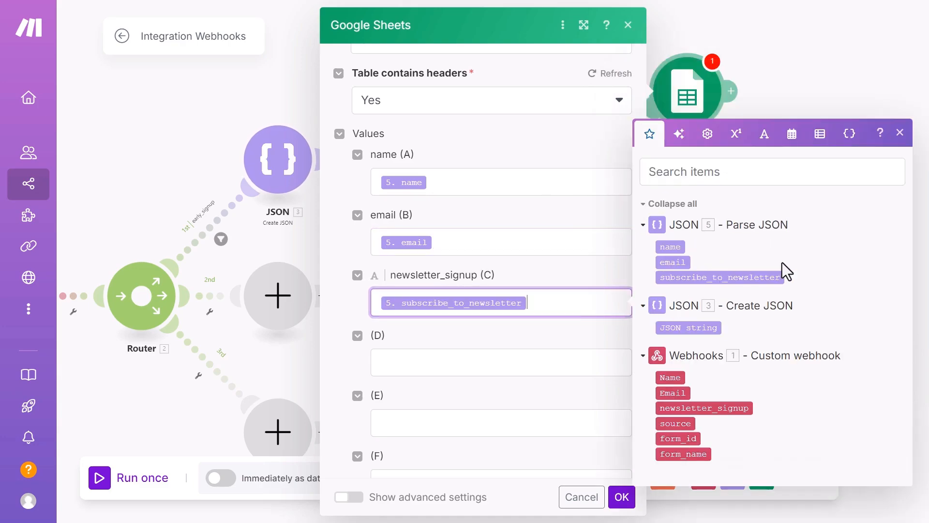
left_click(900, 133)
scroll(589, 360, "down", 1)
scroll(589, 361, "down", 4)
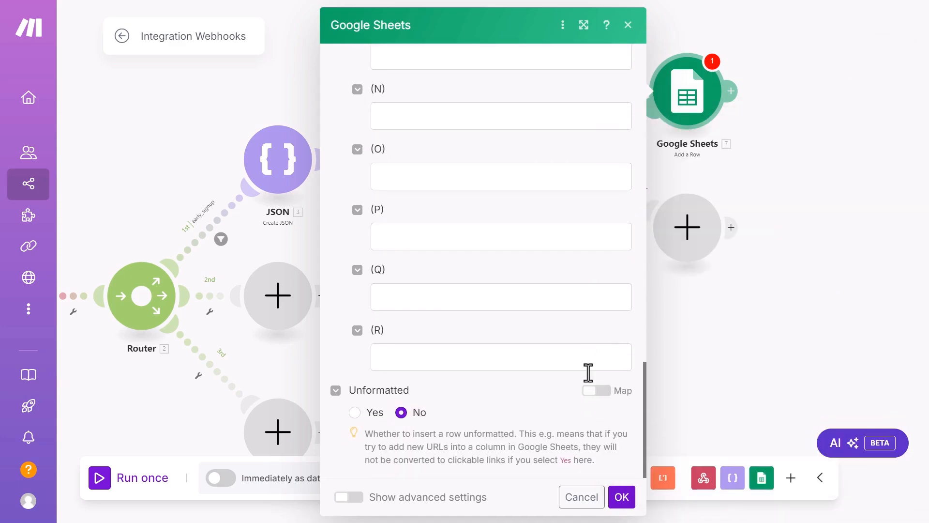
left_click(622, 497)
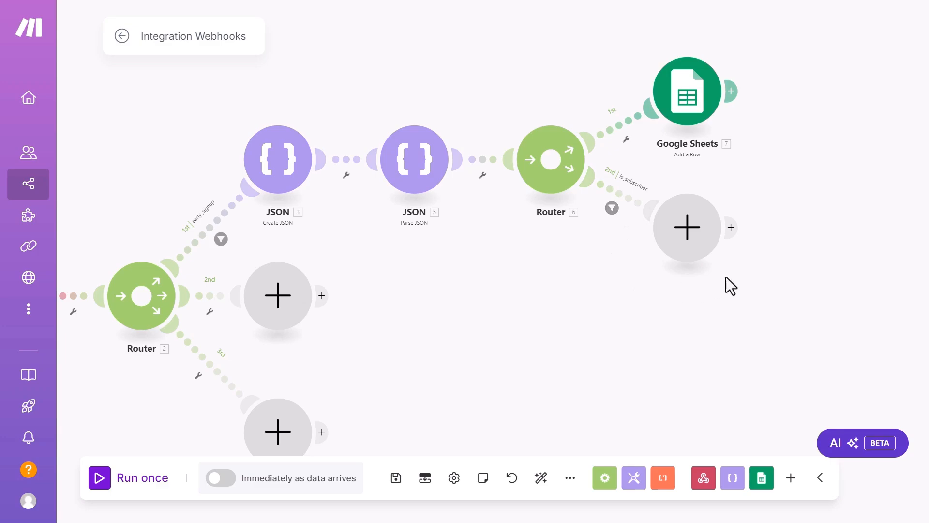
Step: Search 'beeh' and add a beehiiv Create a Subscriber module on the is_subscriber route
left_click(688, 237)
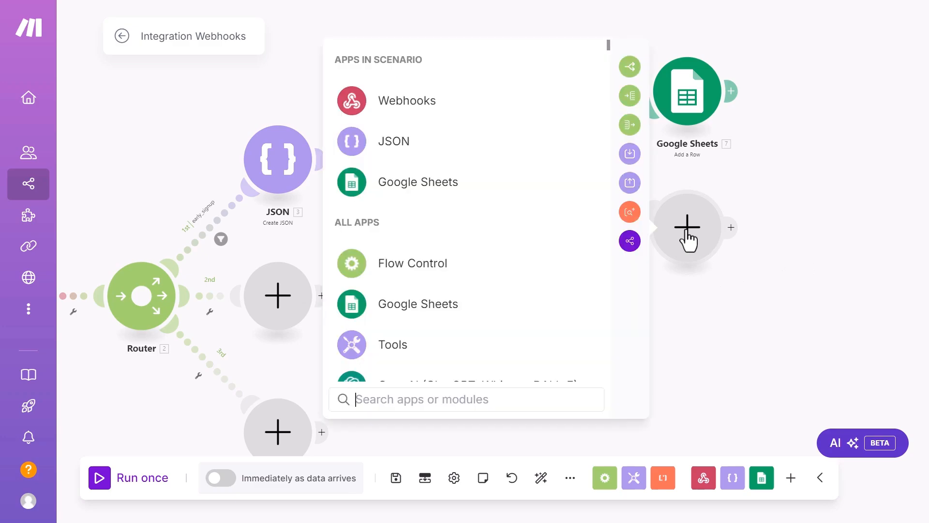
type("beeh")
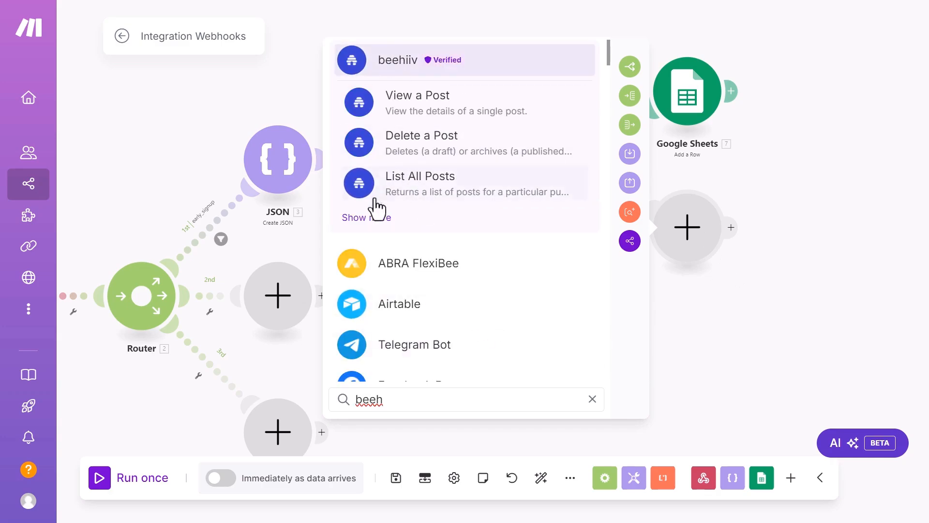
left_click(366, 218)
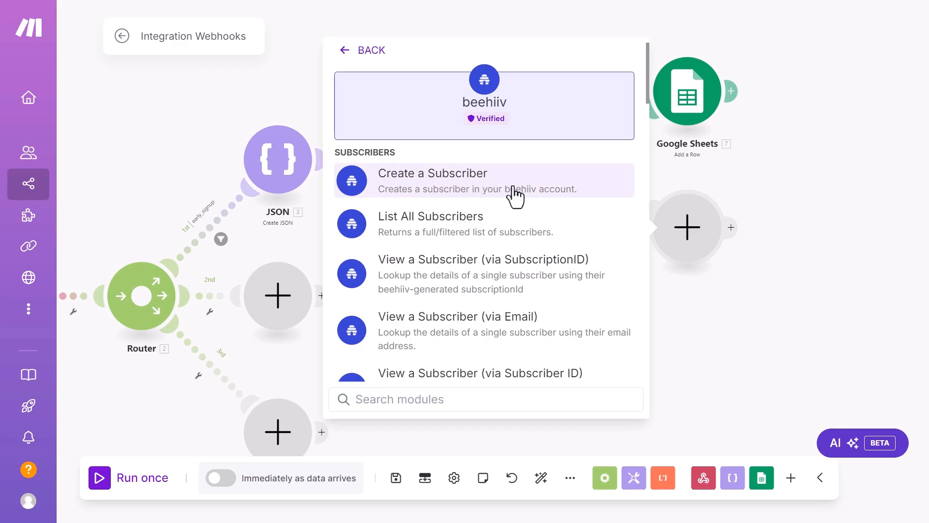
left_click(439, 183)
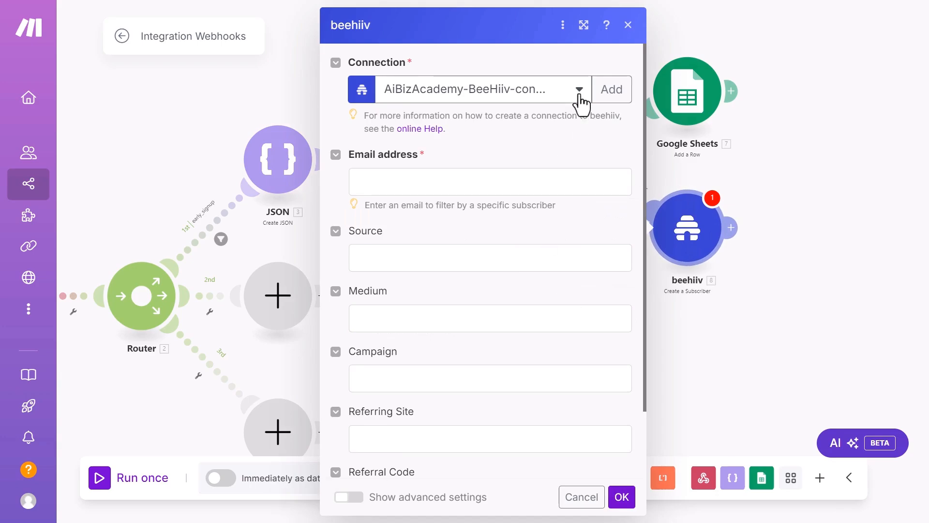
Step: Keep the existing beehiiv connection, map 5. email into Email address, leave Medium/Source/Campaign empty
left_click(582, 97)
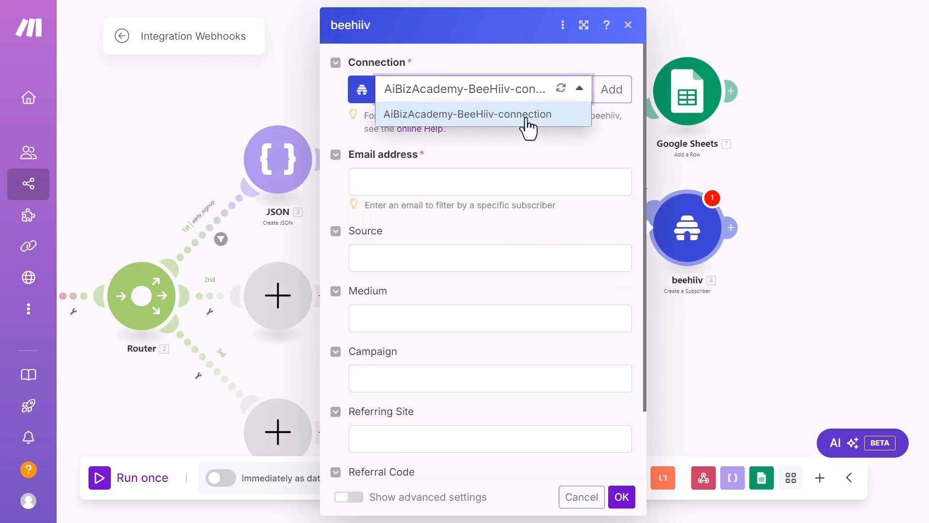
left_click(462, 115)
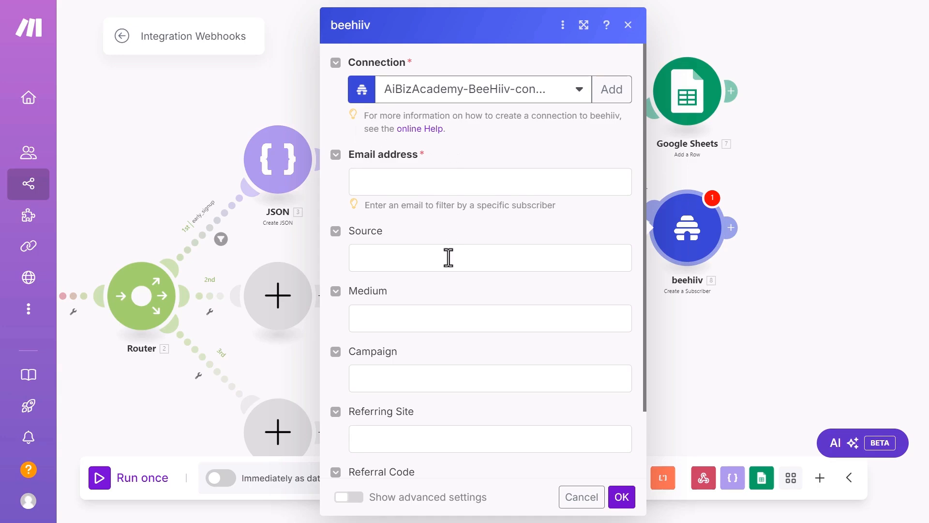
scroll(448, 257, "down", 2)
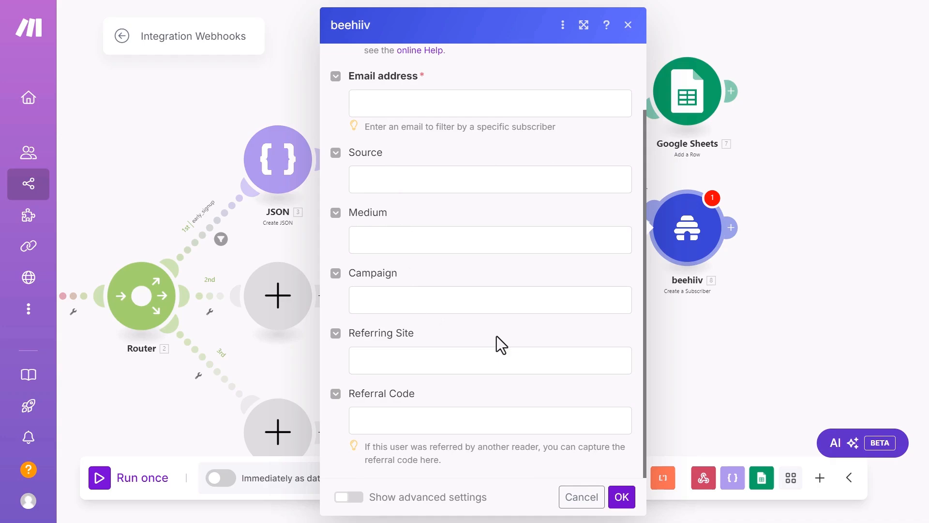
scroll(496, 335, "up", 2)
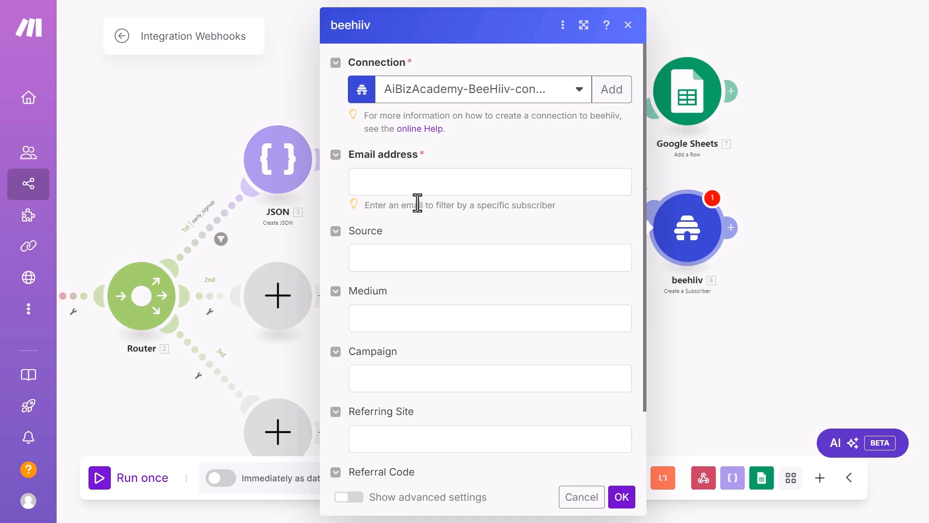
left_click(427, 257)
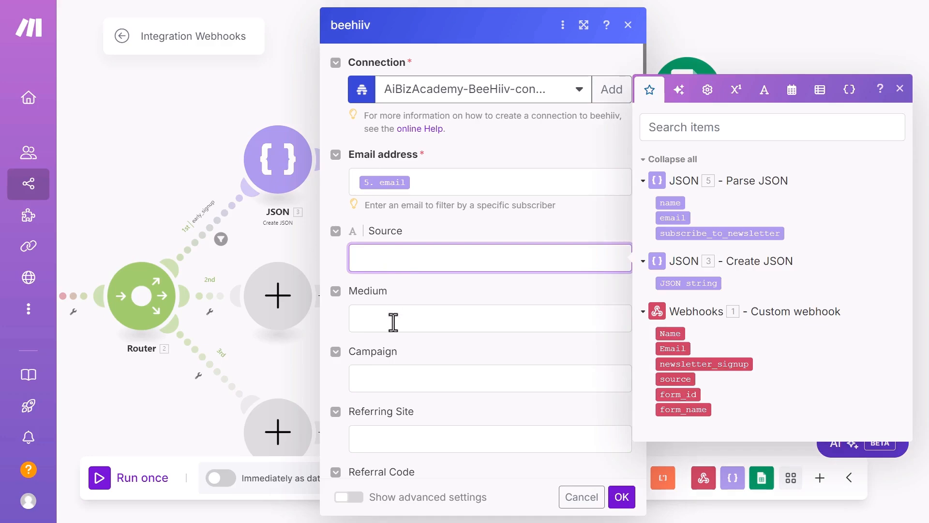
left_click(393, 322)
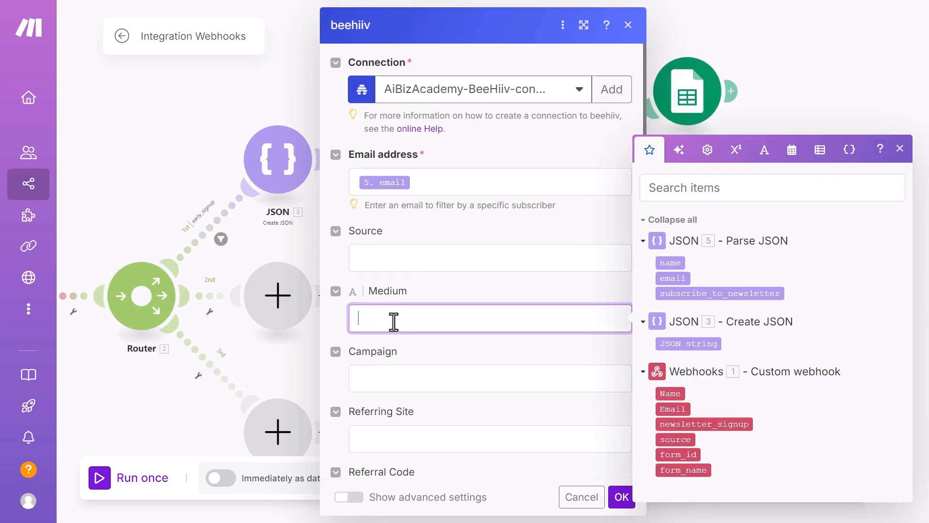
left_click(384, 263)
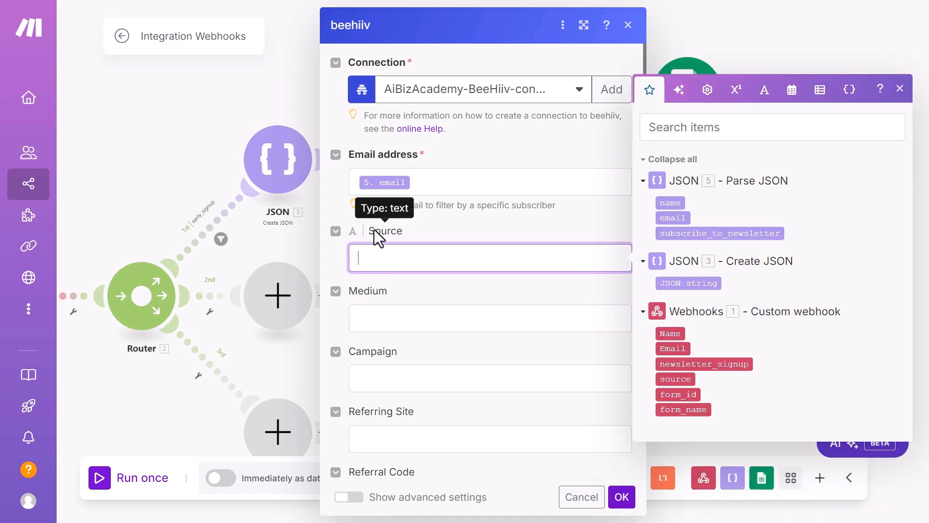
left_click(408, 380)
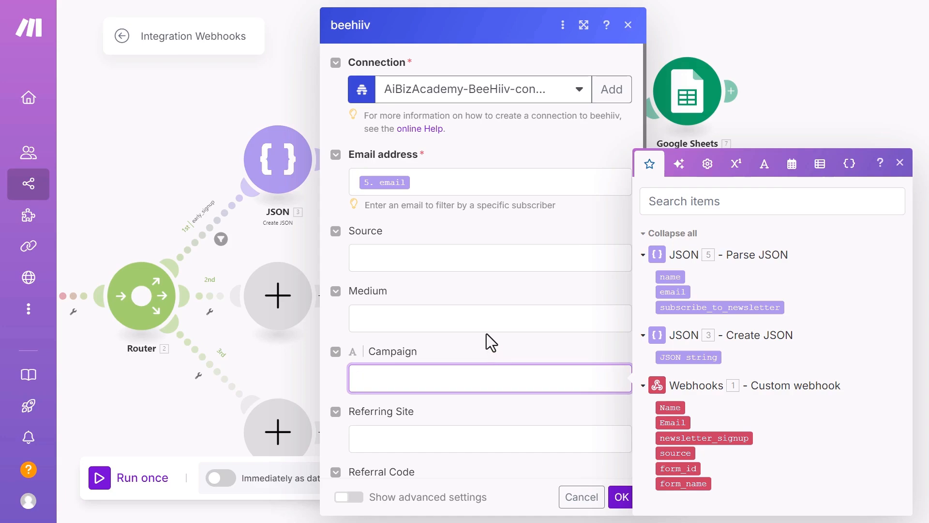
left_click(441, 217)
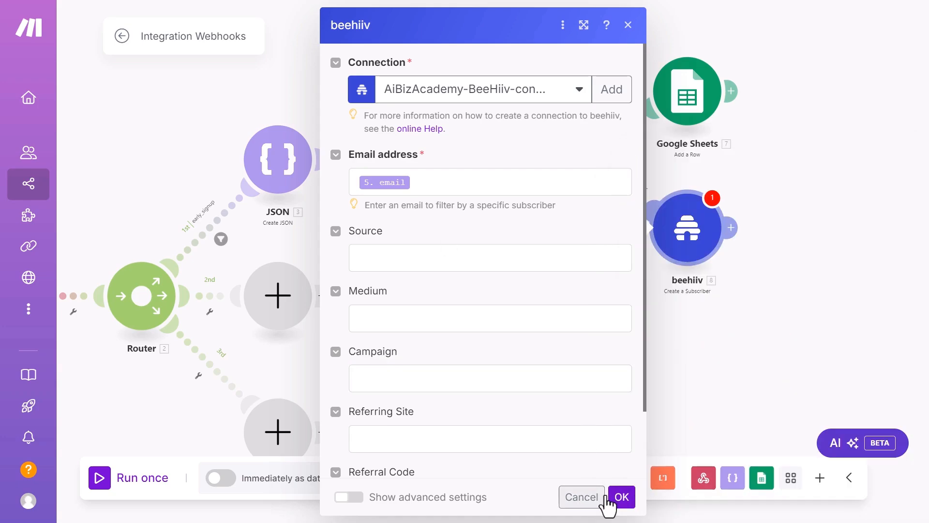
left_click(621, 497)
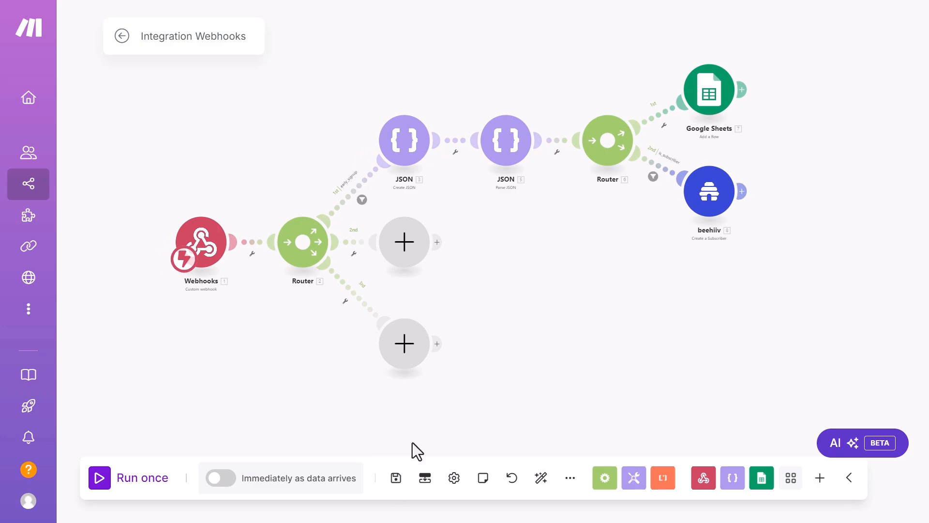
Step: Turn on 'Immediately as data arrives' with the Immediately schedule, then save the scenario
left_click(396, 479)
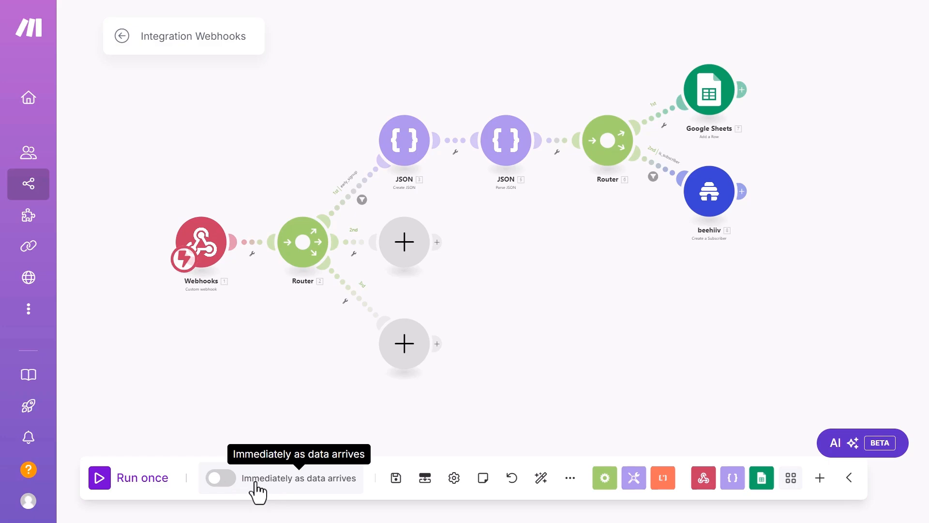
left_click(222, 478)
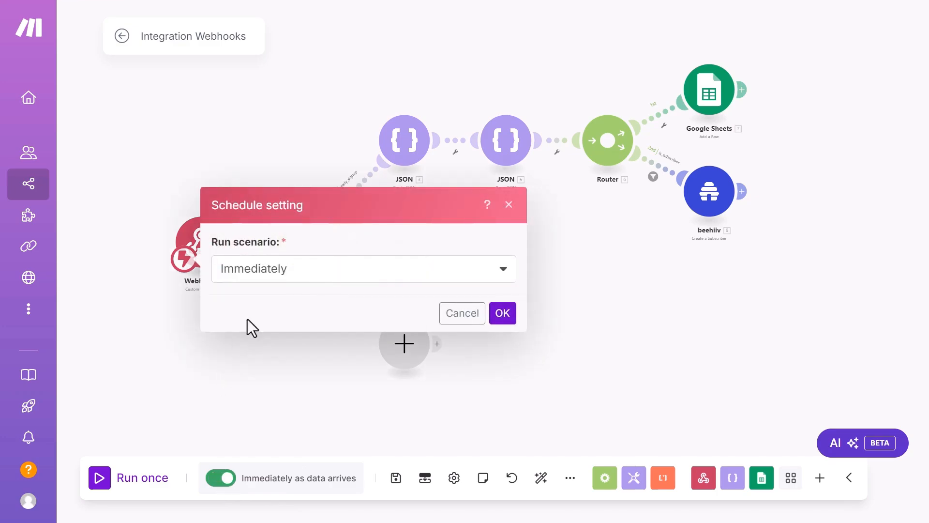
left_click(332, 270)
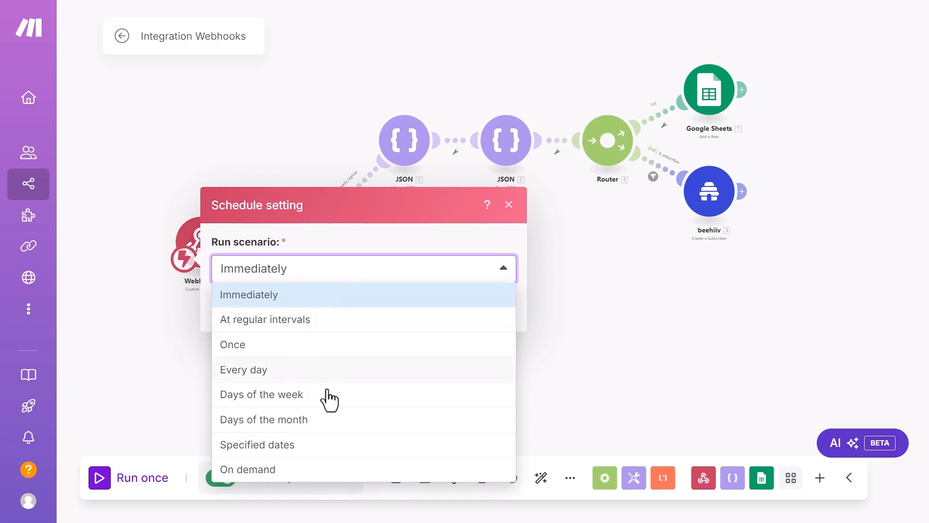
left_click(263, 301)
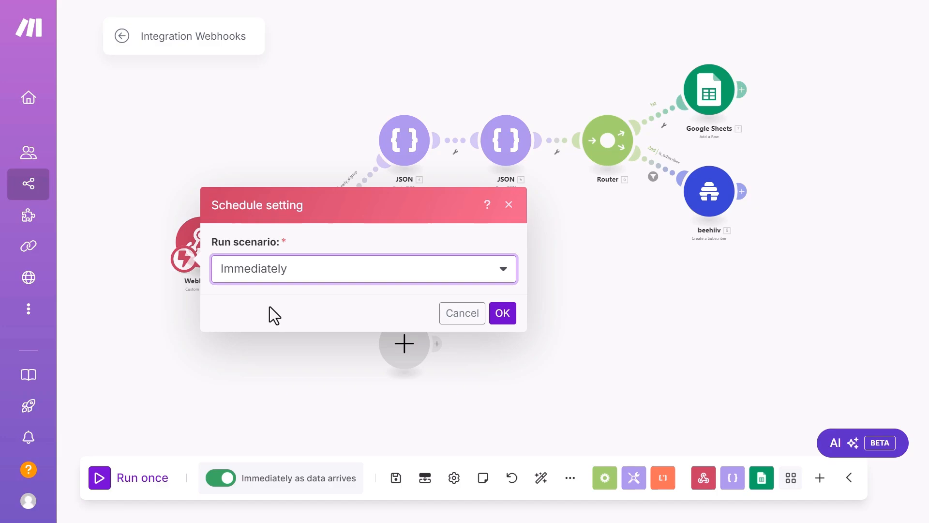
left_click(505, 317)
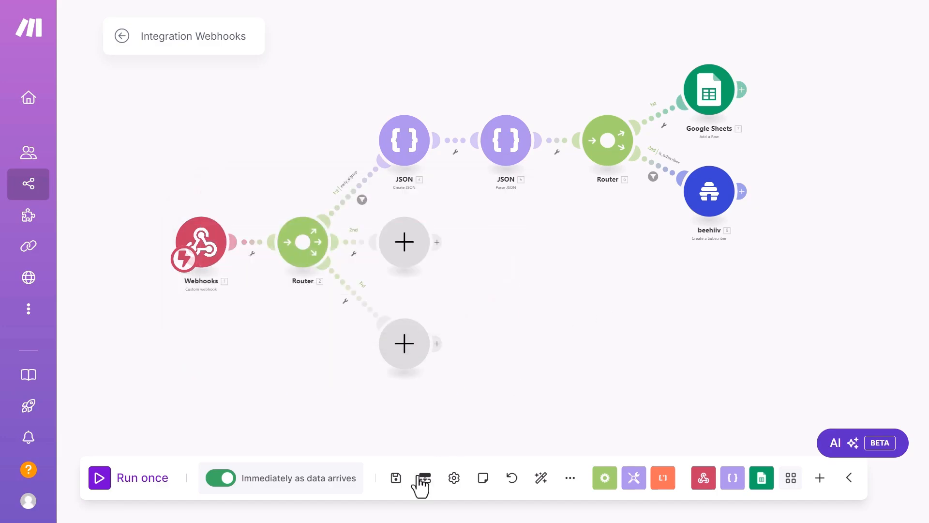
left_click(396, 477)
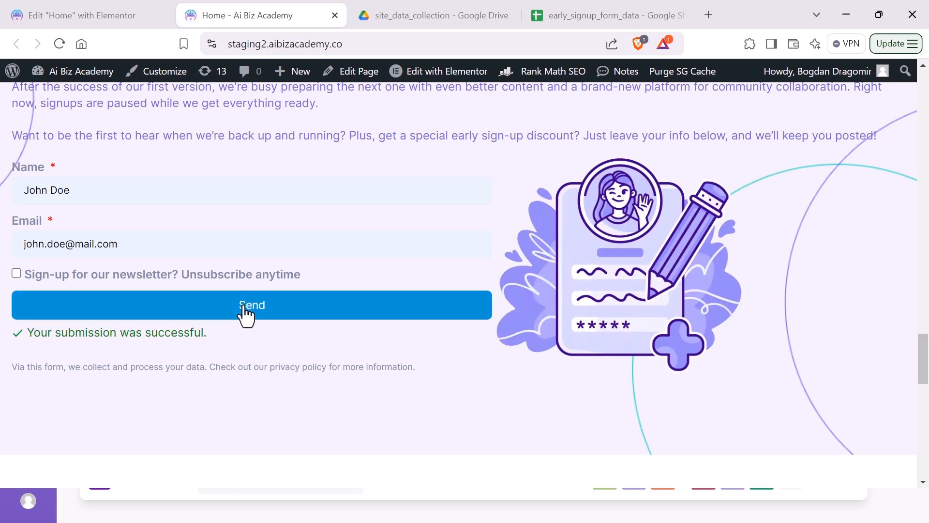
Step: Send the filled early signup form with newsletter unticked and return to Make
left_click(243, 306)
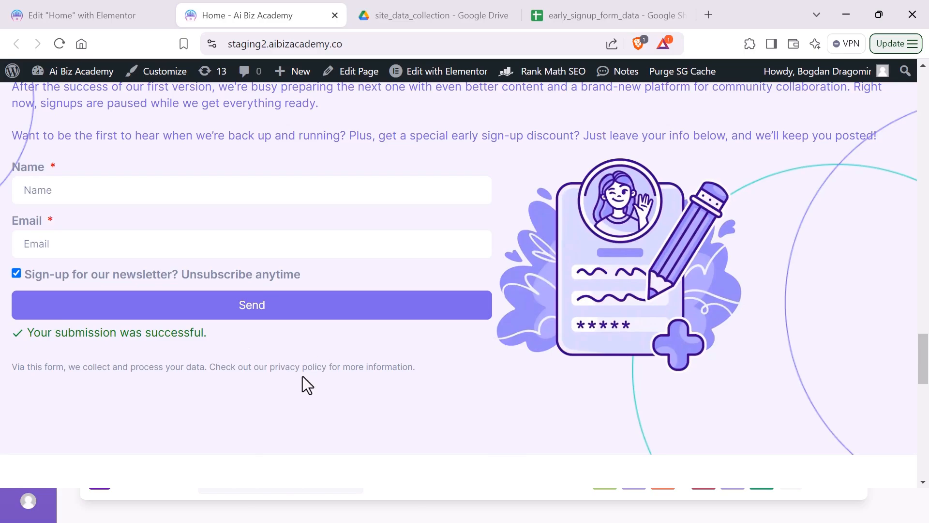
key("alt+Tab")
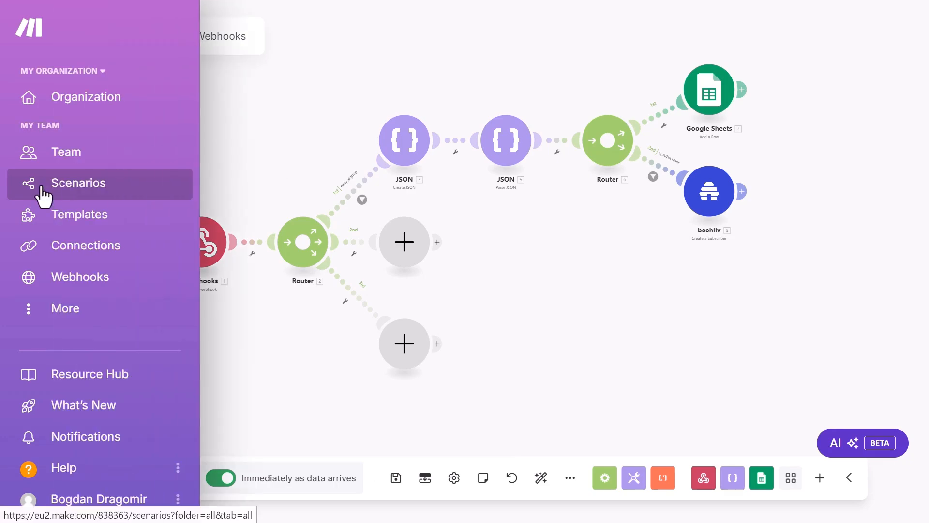
Step: Open Integration Webhooks' HISTORY and view the Nov 17, 3:11 PM run details
left_click(41, 185)
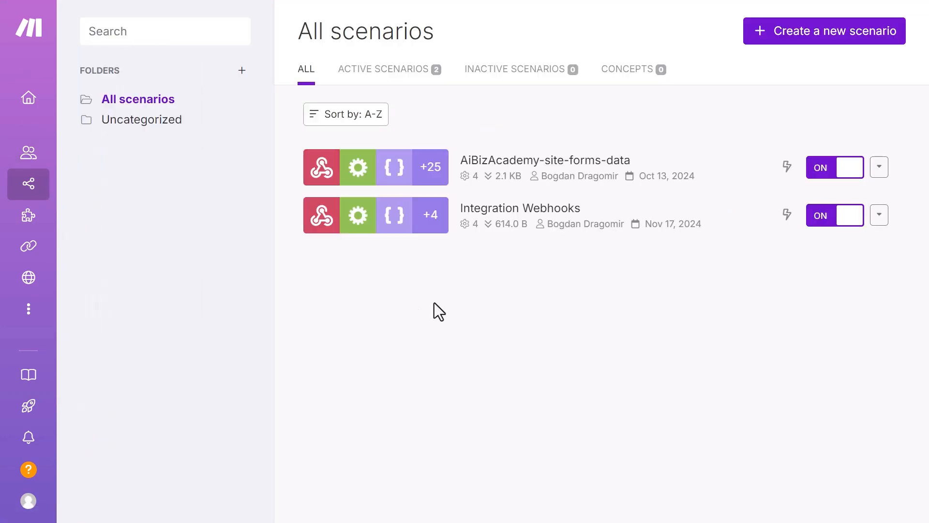
left_click(511, 219)
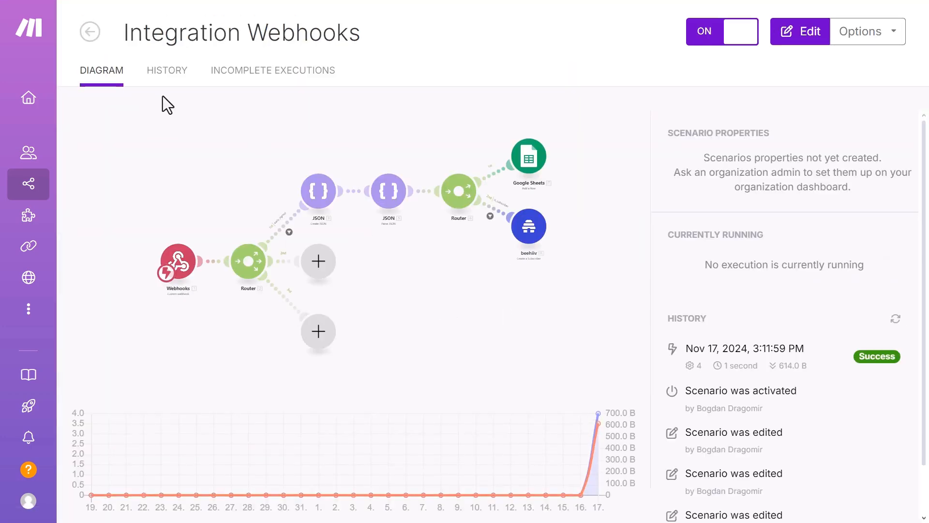
left_click(166, 73)
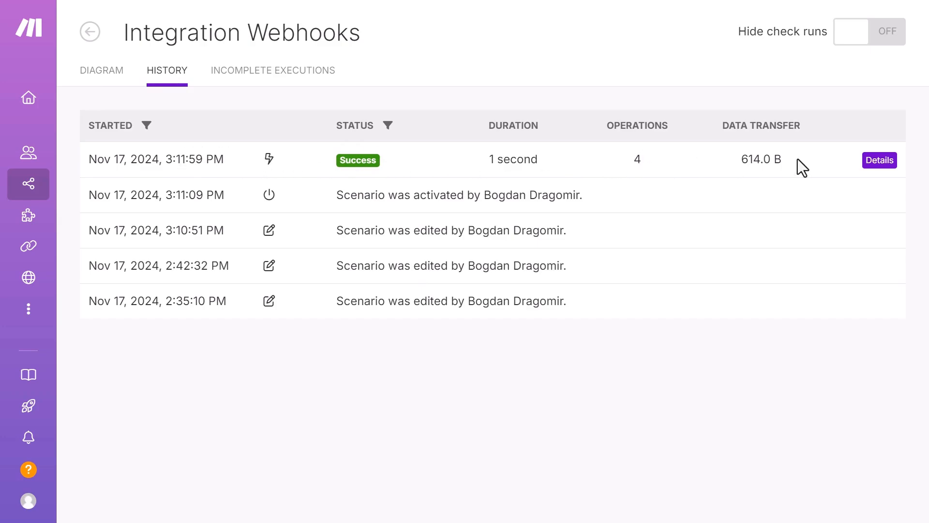
left_click(864, 164)
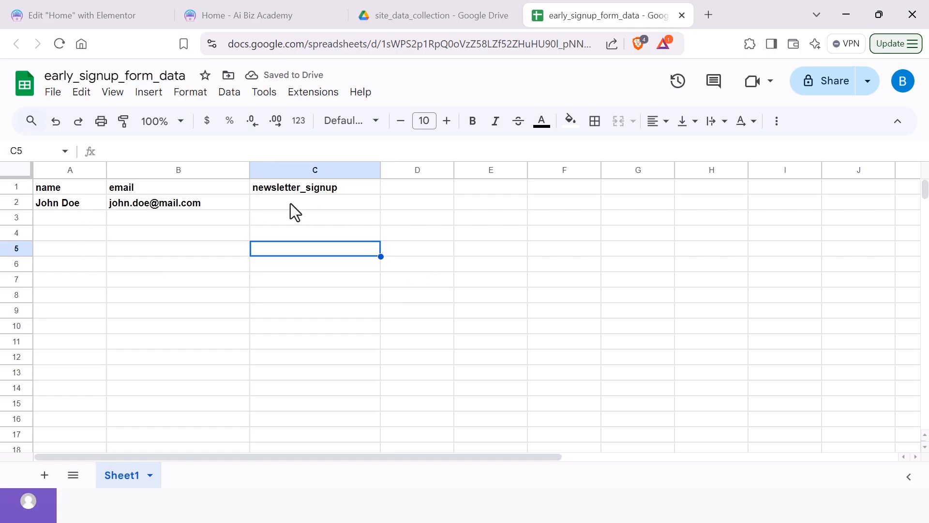
Step: Inspect row 2's name, email and empty newsletter_signup cells in early_signup_form_data
left_click(290, 205)
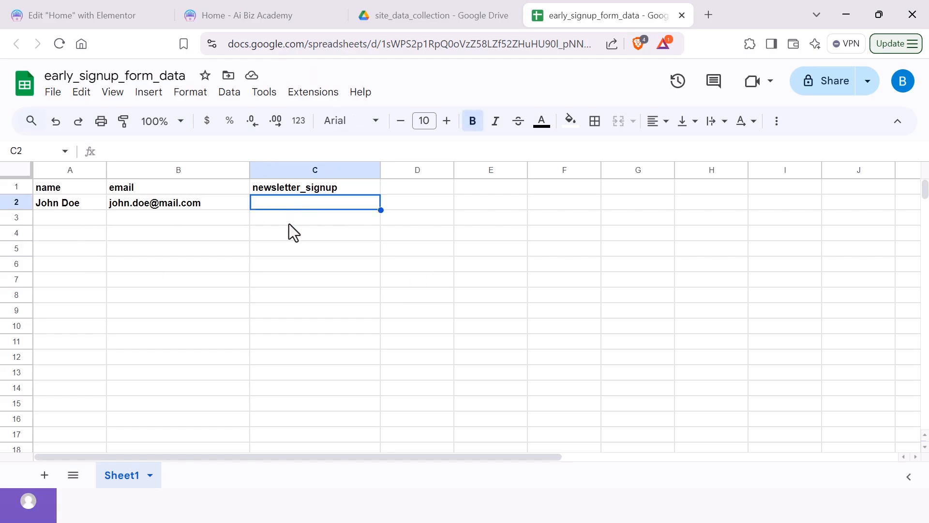
left_click(289, 223)
left_click(159, 295)
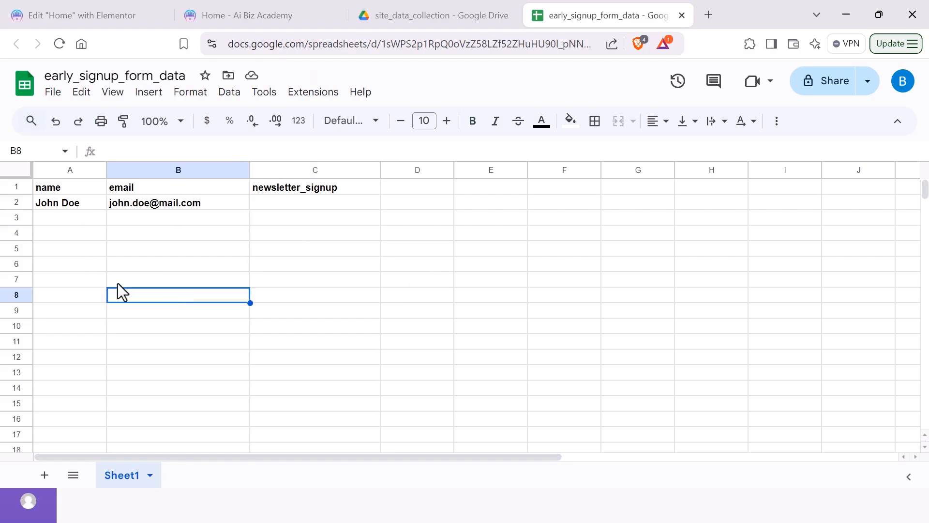
left_click(54, 203)
left_click(163, 203)
left_click(303, 205)
left_click(281, 264)
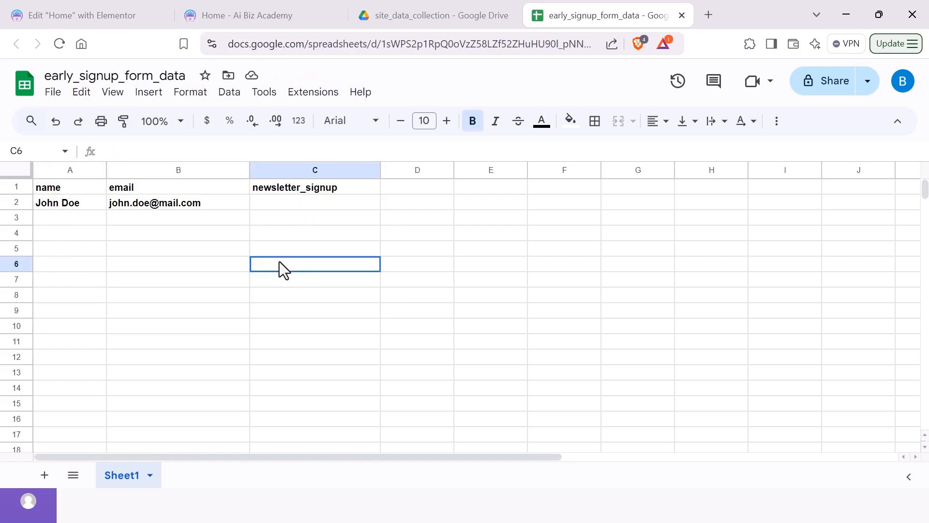
left_click(283, 202)
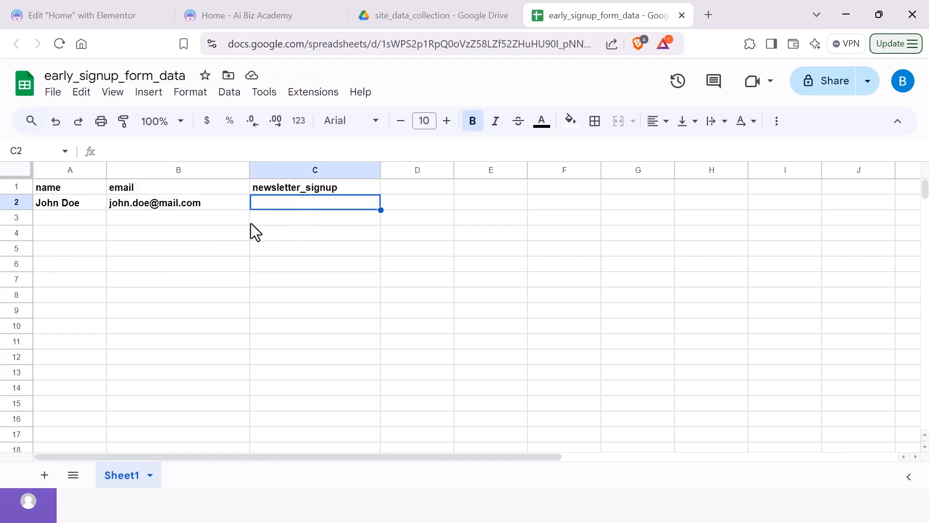
left_click(198, 223)
left_click(190, 252)
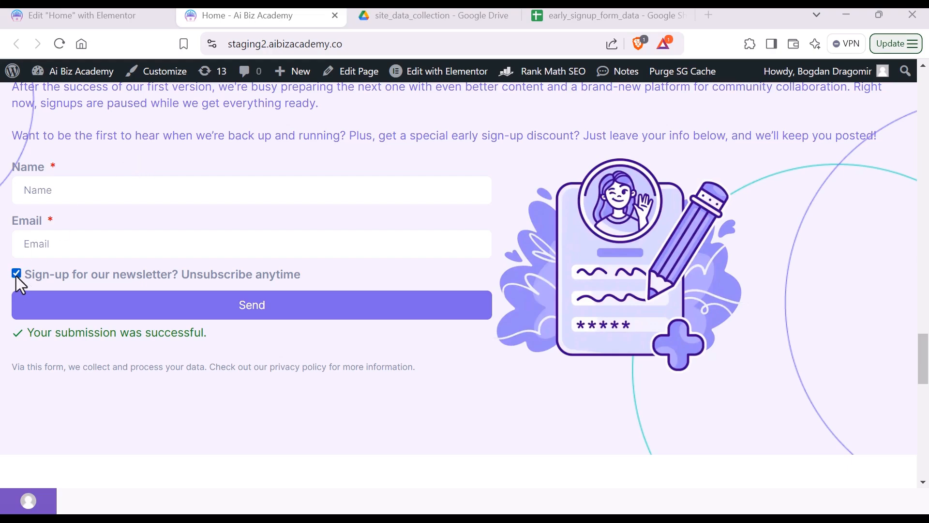
Step: Enter a new name and email, send the form with newsletter ticked, and open early_signup_form_data
left_click(73, 190)
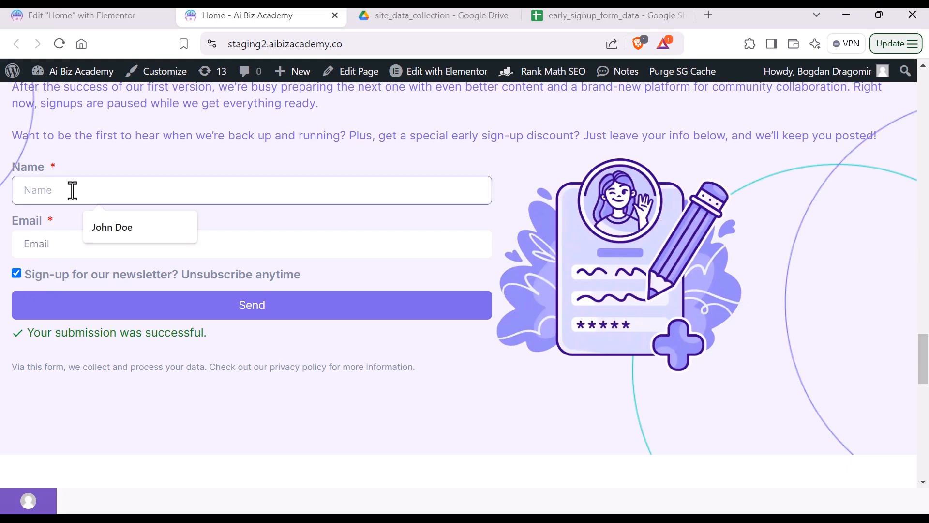
type("bogdan")
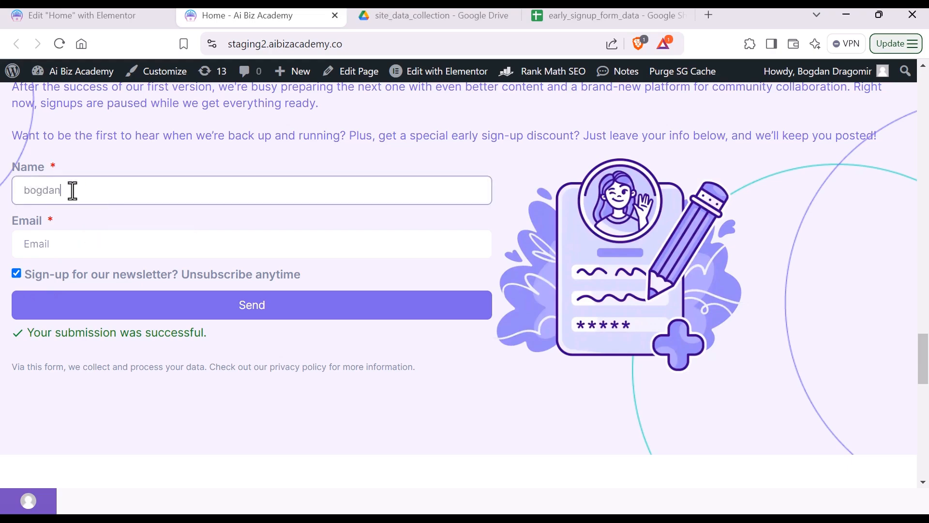
left_click(115, 245)
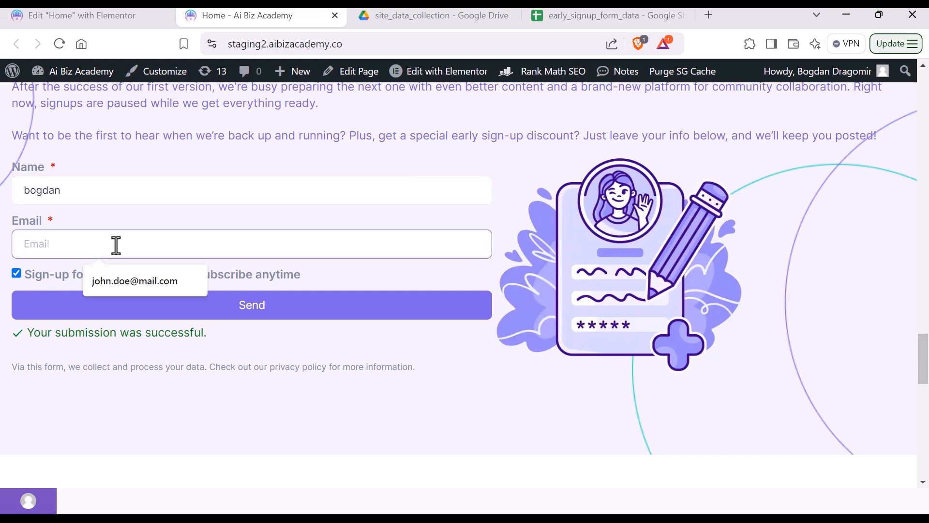
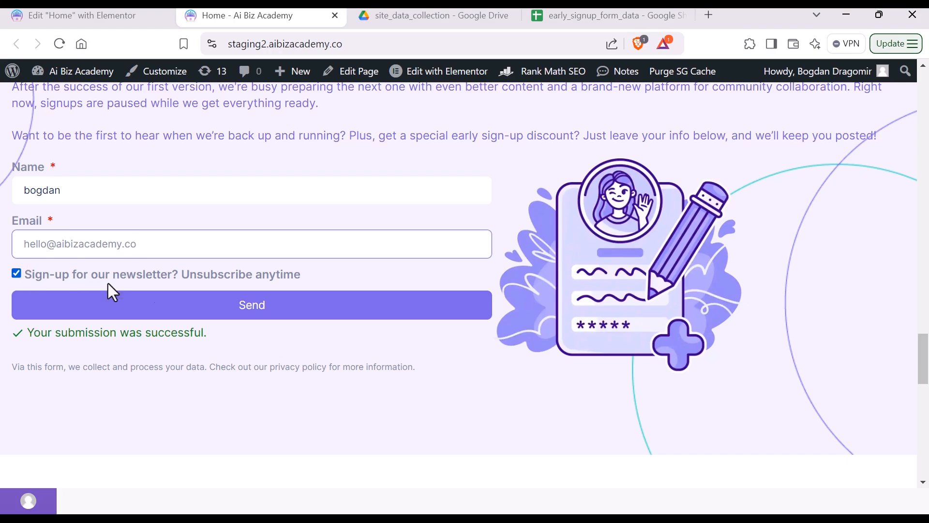
left_click(247, 319)
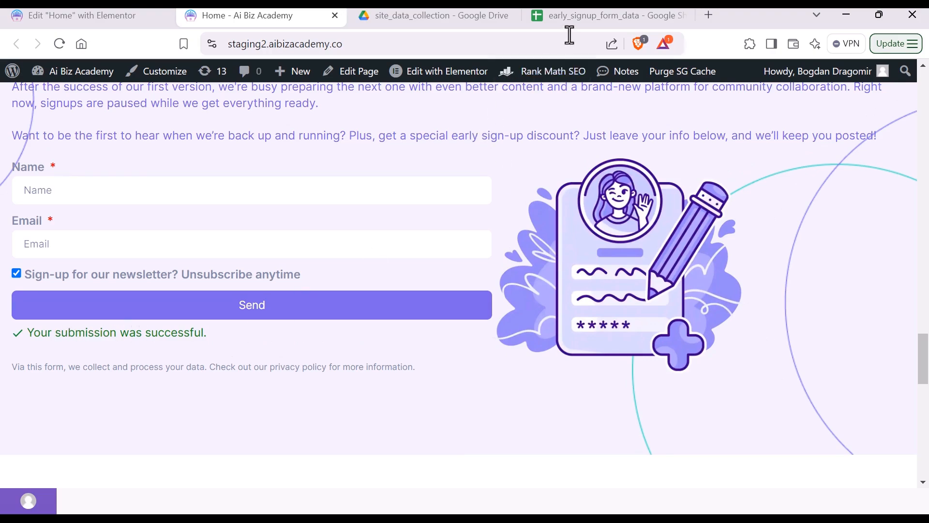
left_click(585, 22)
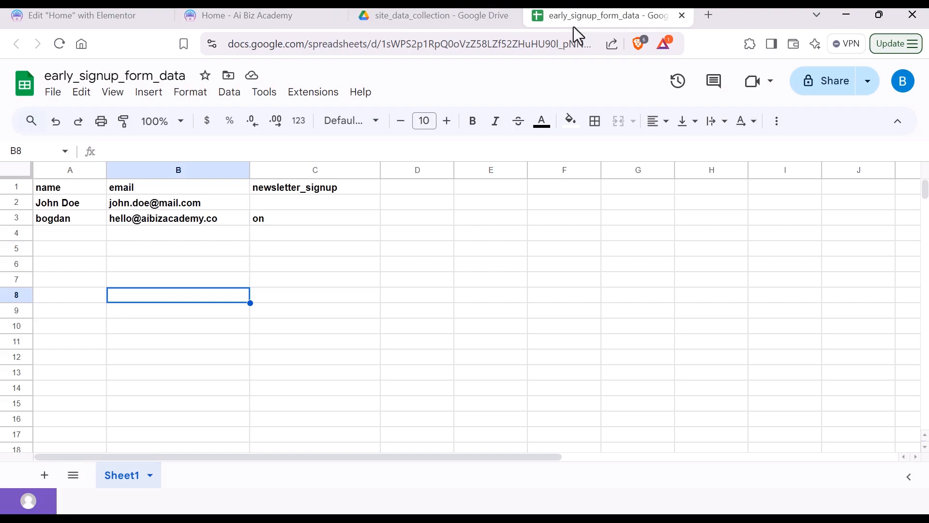
Step: Check row 3's name, email and newsletter_signup value 'on', then switch back to Make
left_click(331, 260)
left_click(74, 223)
left_click(164, 221)
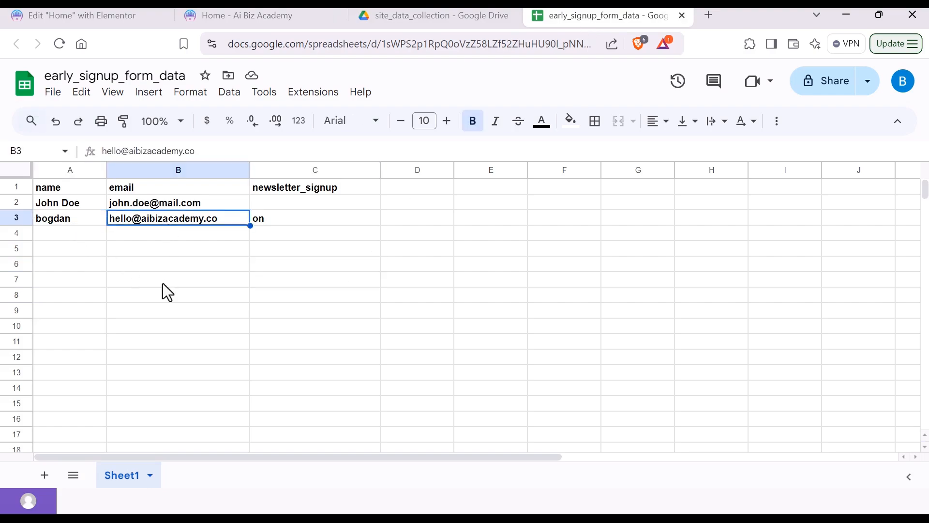
left_click(162, 281)
left_click(271, 222)
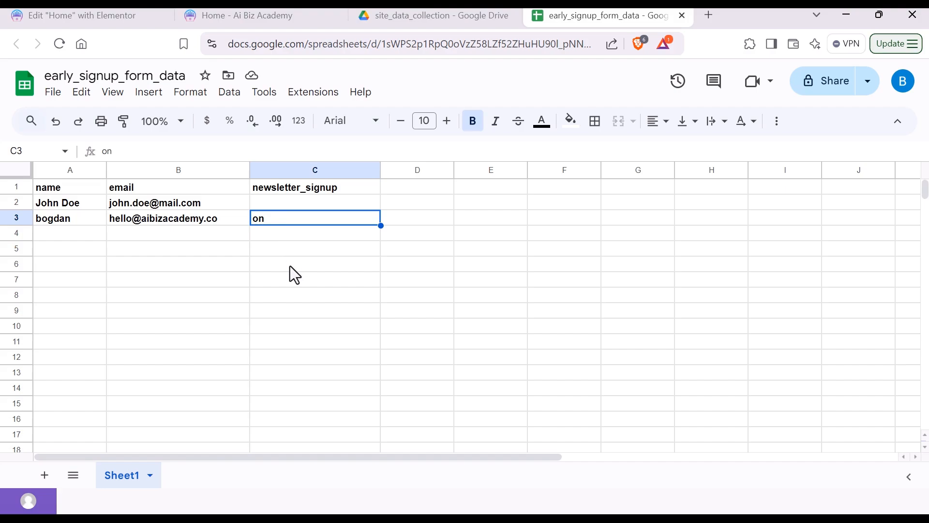
key("alt+Tab")
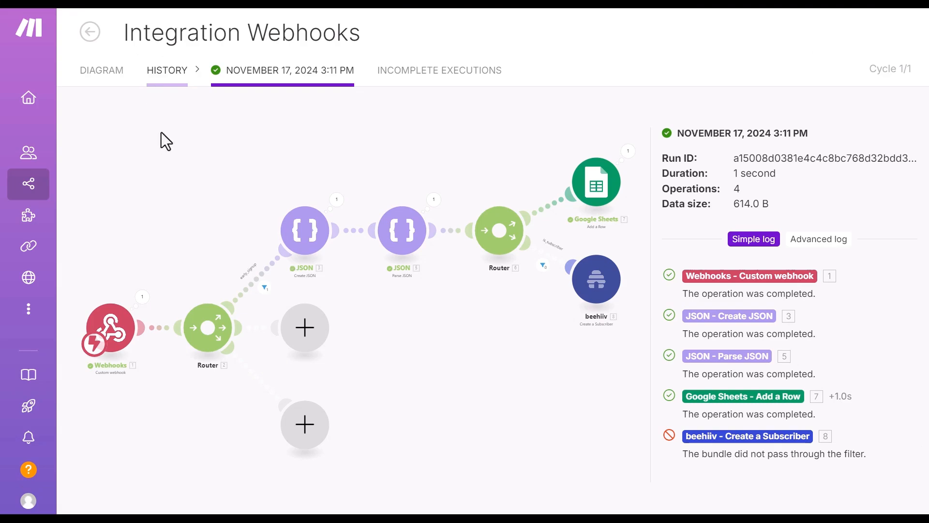
Step: Review the 3:26 PM run log where the filter stopped beehiiv, then reopen the scenario editor
left_click(165, 73)
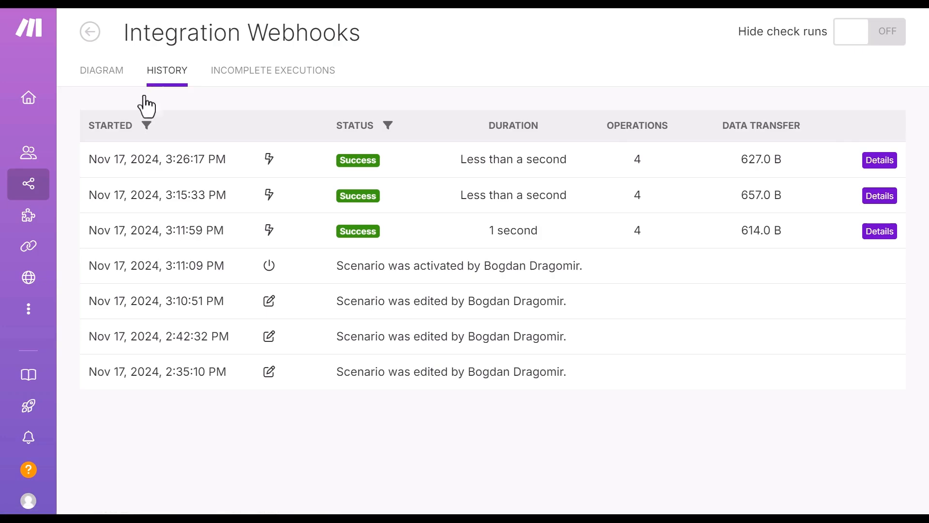
left_click(880, 161)
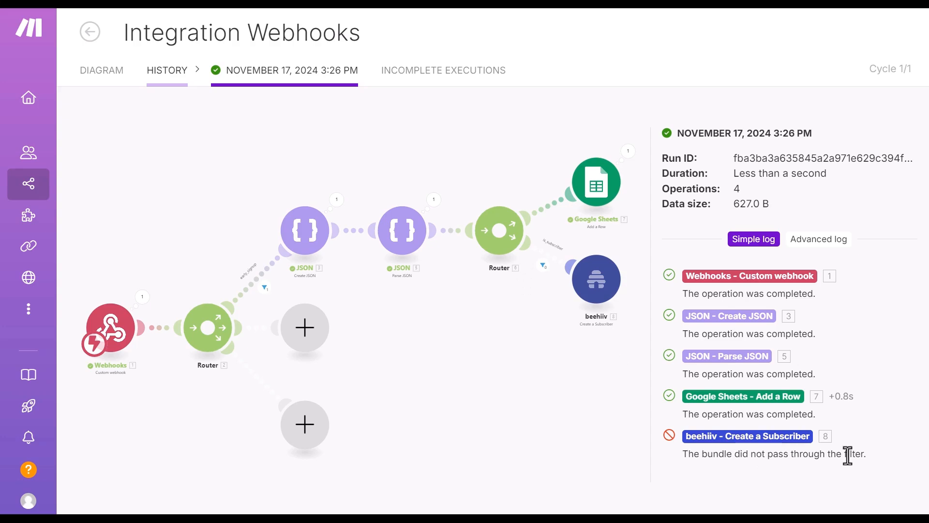
left_click(110, 73)
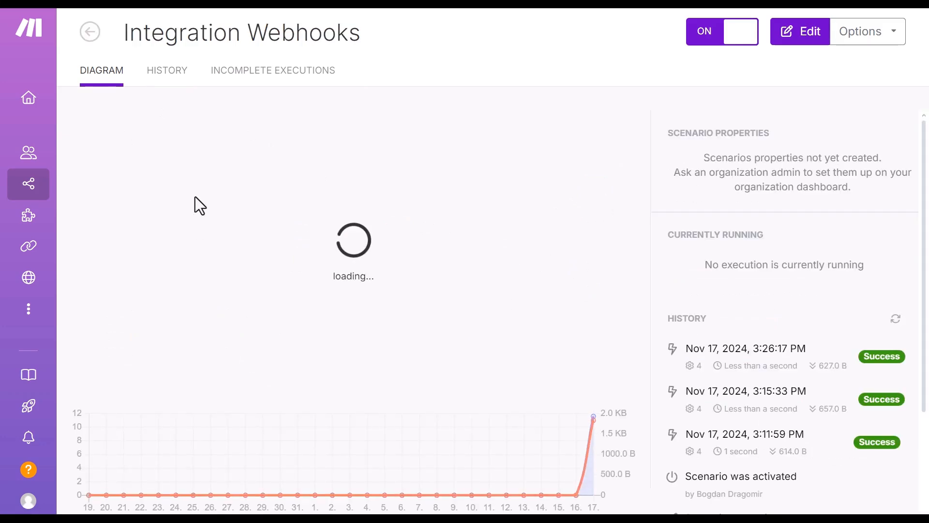
left_click(796, 35)
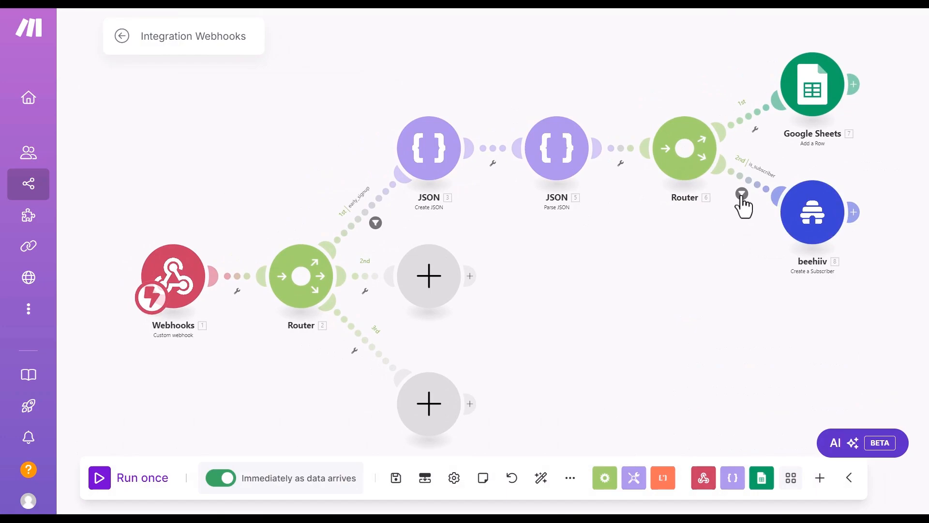
Step: Change the beehiiv route's is_subscriber filter value from Y to on and save the scenario
left_click(742, 194)
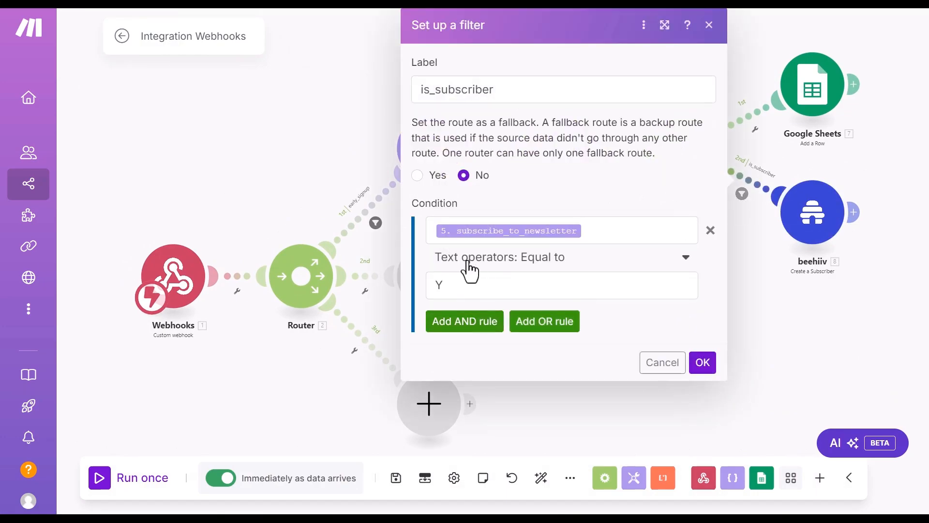
left_click(487, 285)
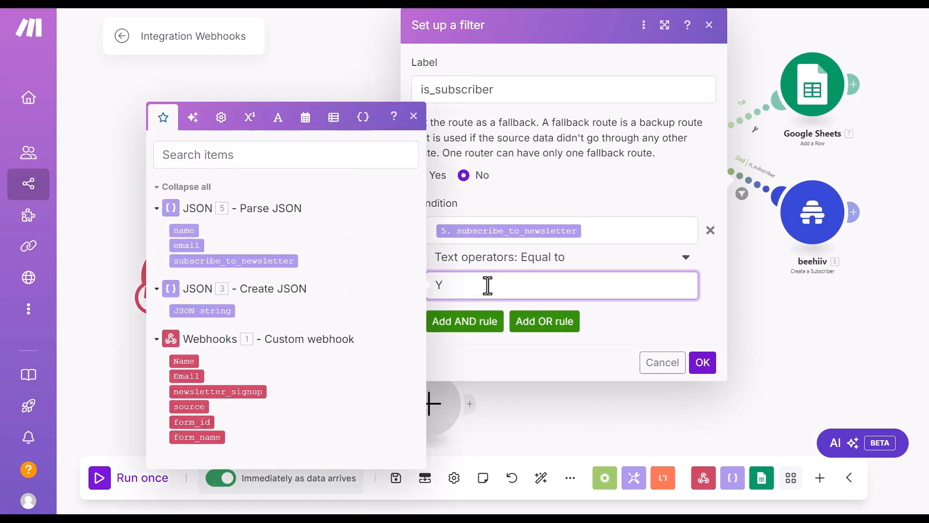
key("BackSpace")
type("on")
left_click(702, 367)
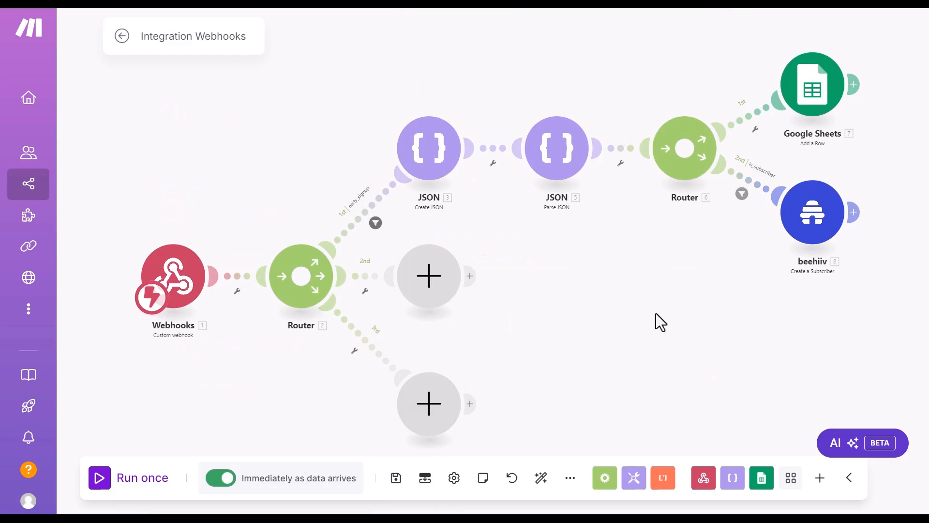
left_click(396, 477)
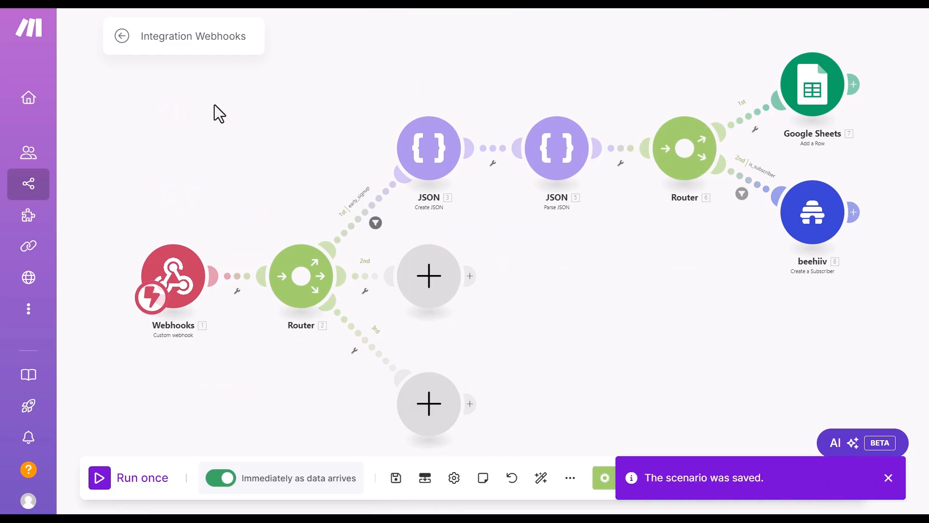
key("alt+Tab")
Step: Resubmit the test1 signup and verify row 4 of early_signup_form_data shows newsletter_signup on
left_click(234, 14)
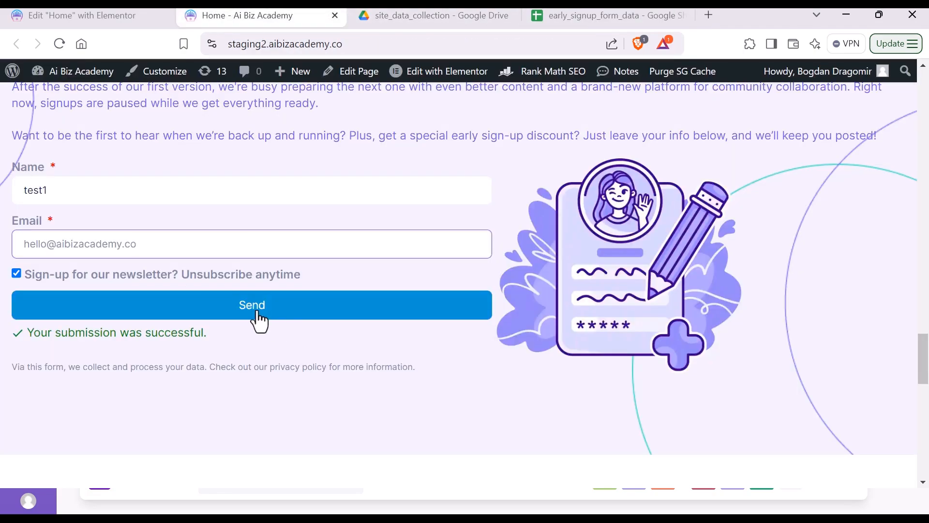
left_click(257, 319)
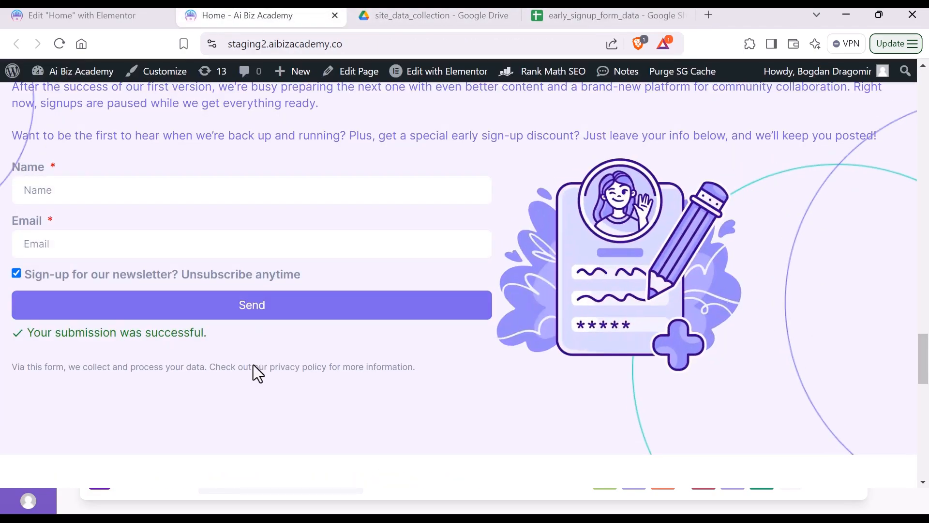
left_click(591, 18)
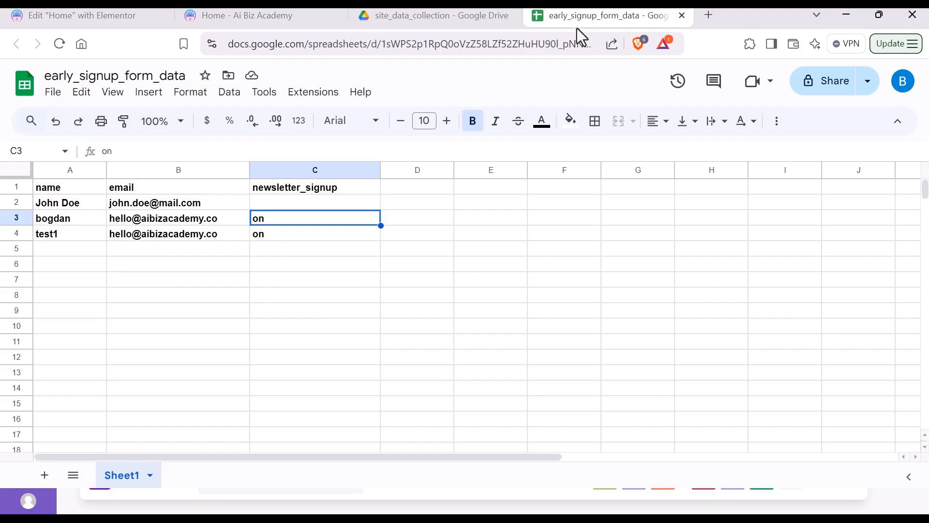
left_click(219, 325)
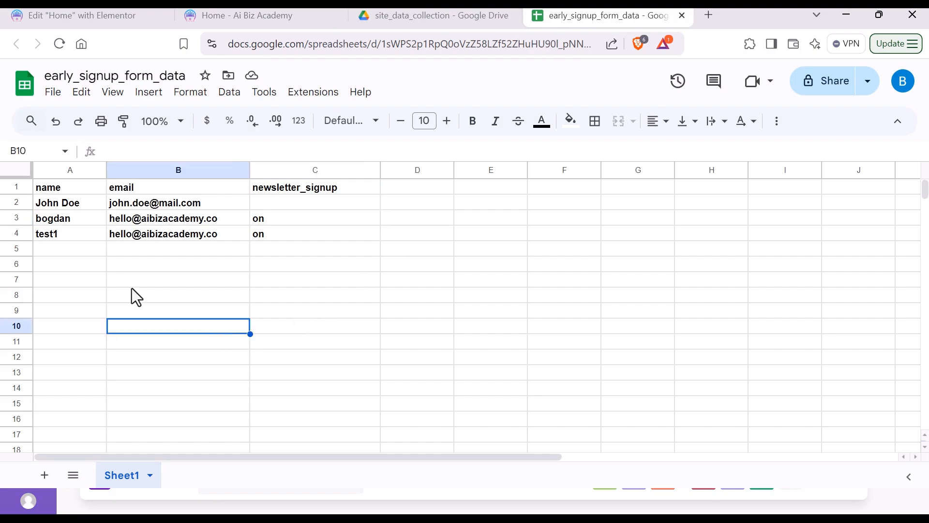
left_click(70, 237)
left_click(68, 291)
left_click(68, 220)
left_click(187, 237)
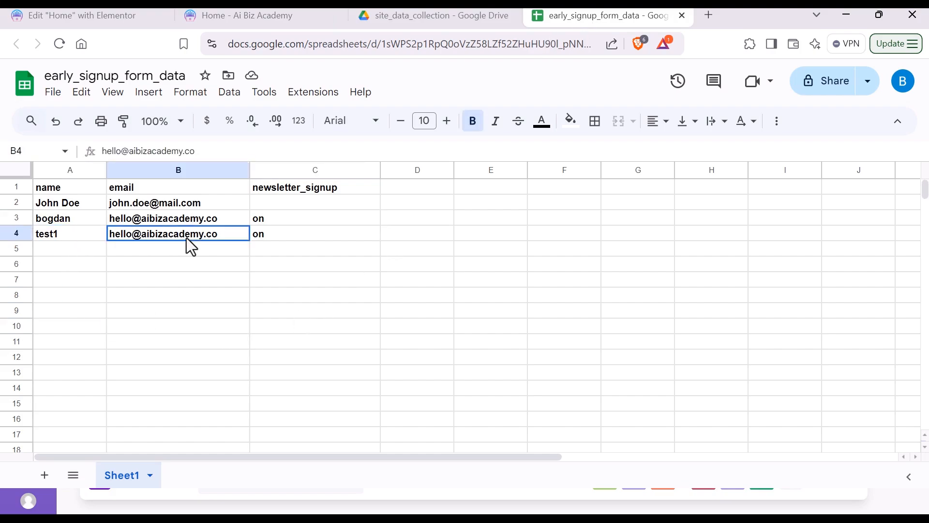
left_click(297, 236)
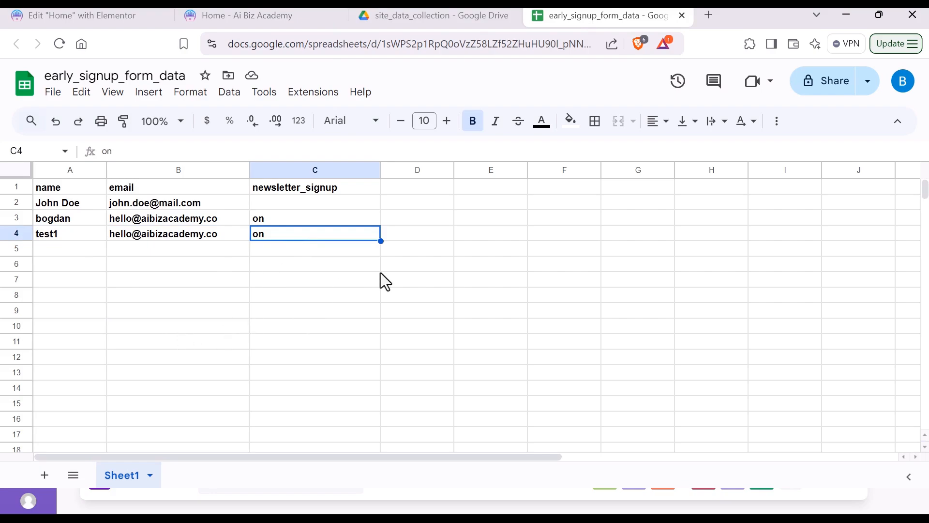
key("alt+Tab")
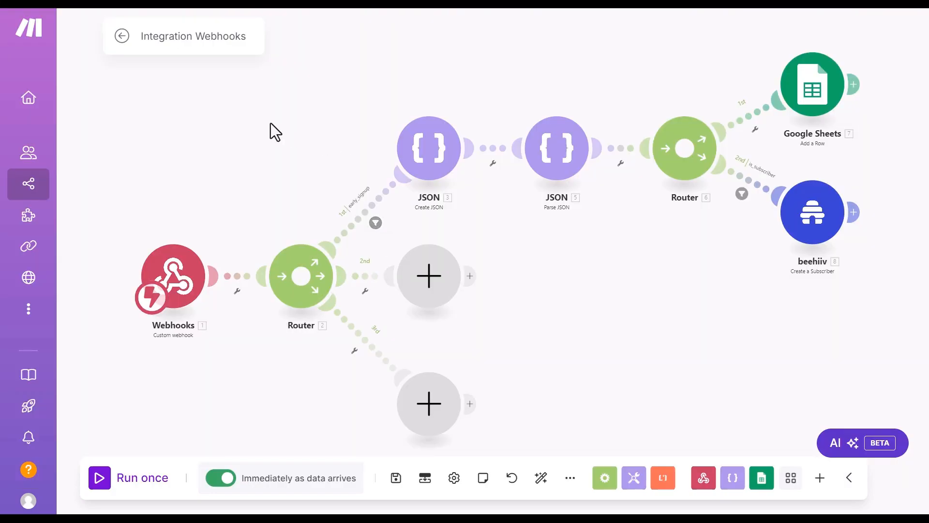
Step: Check the Integration Webhooks 3:27:44 PM run: five successful operations, including beehiiv Create a Subscriber
left_click(31, 184)
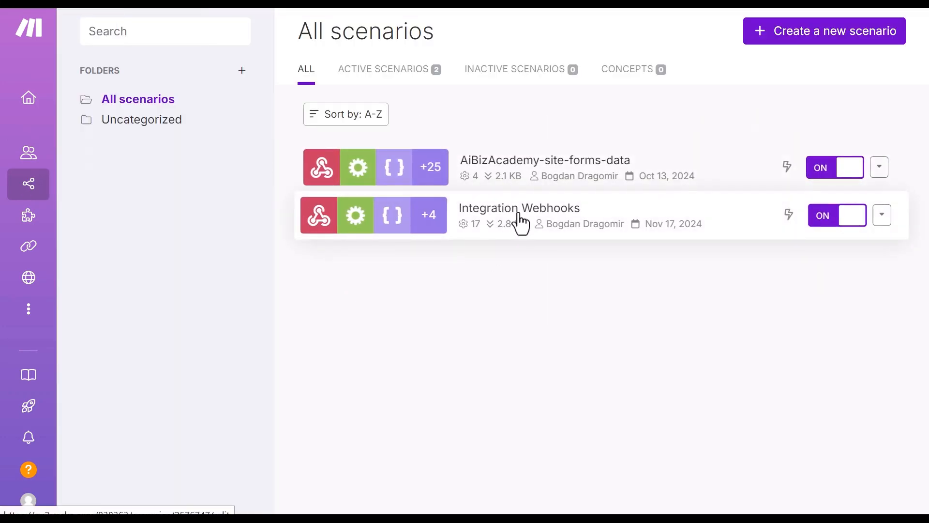
left_click(447, 193)
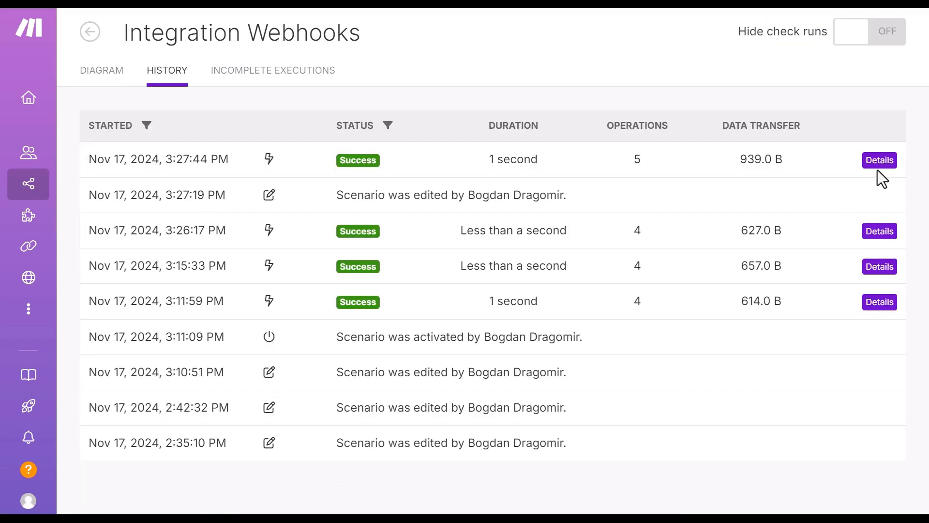
left_click(880, 160)
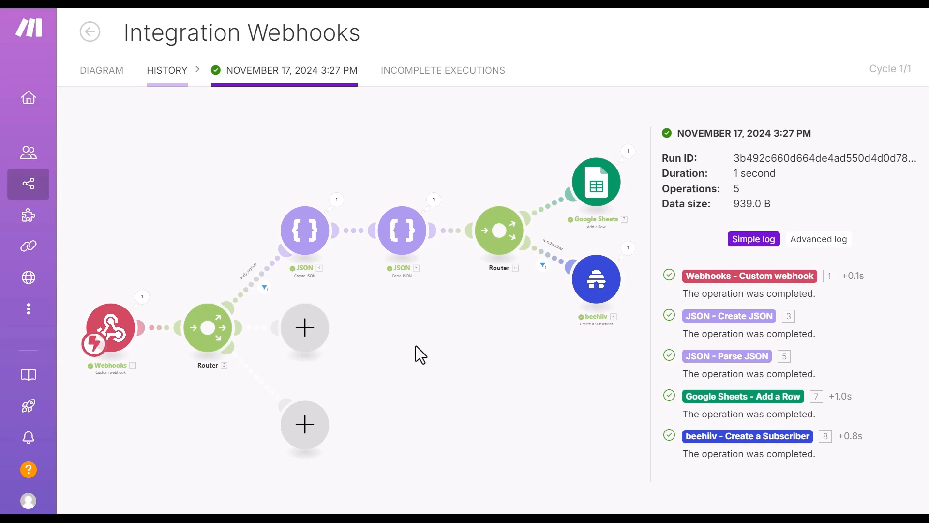
left_click(99, 78)
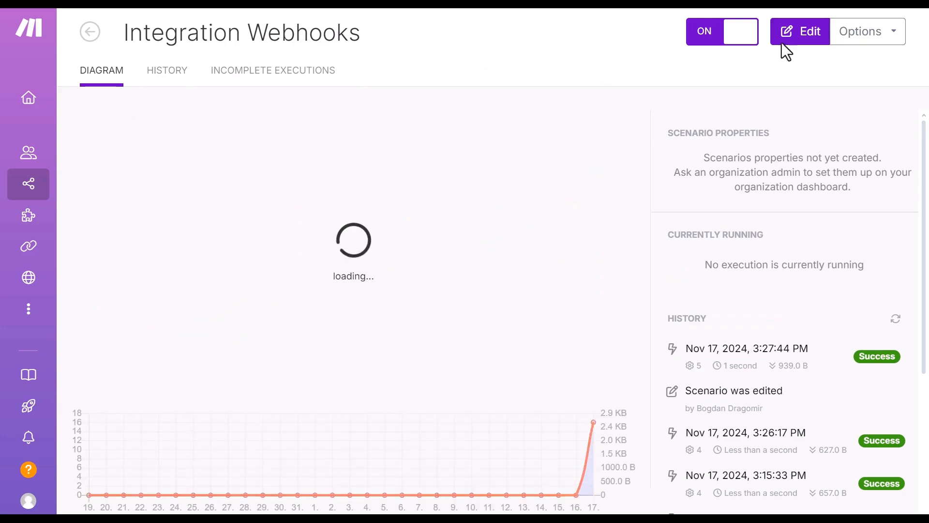
left_click(792, 35)
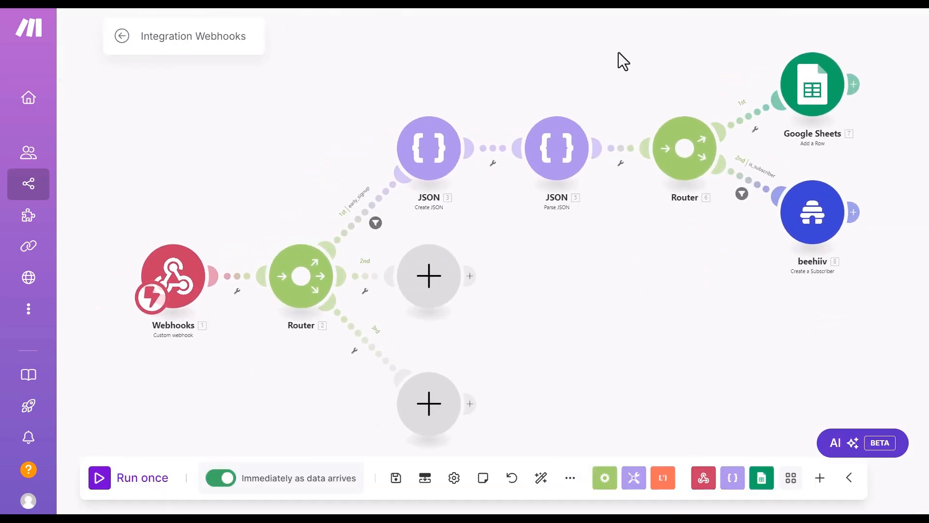
Step: Add a feature_request filter on the router's second route: webhook source equals new_feature_request
left_click(365, 293)
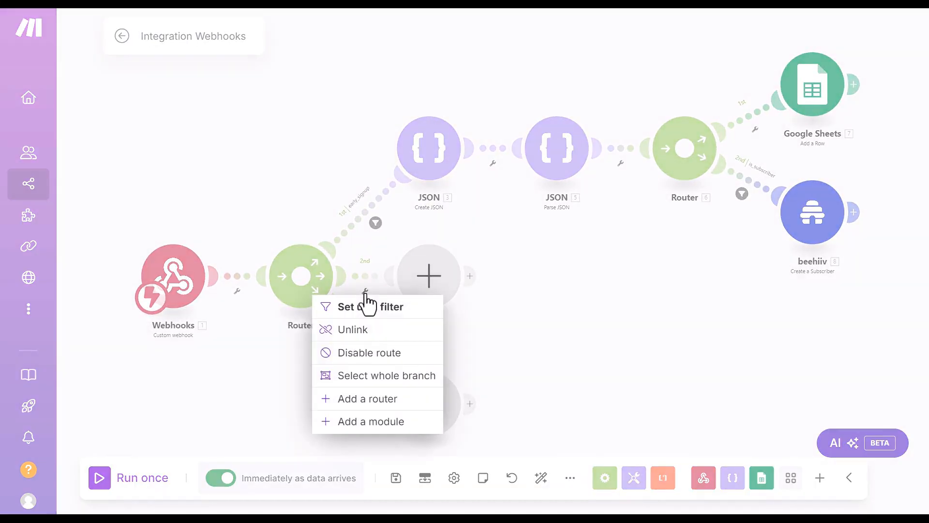
left_click(366, 307)
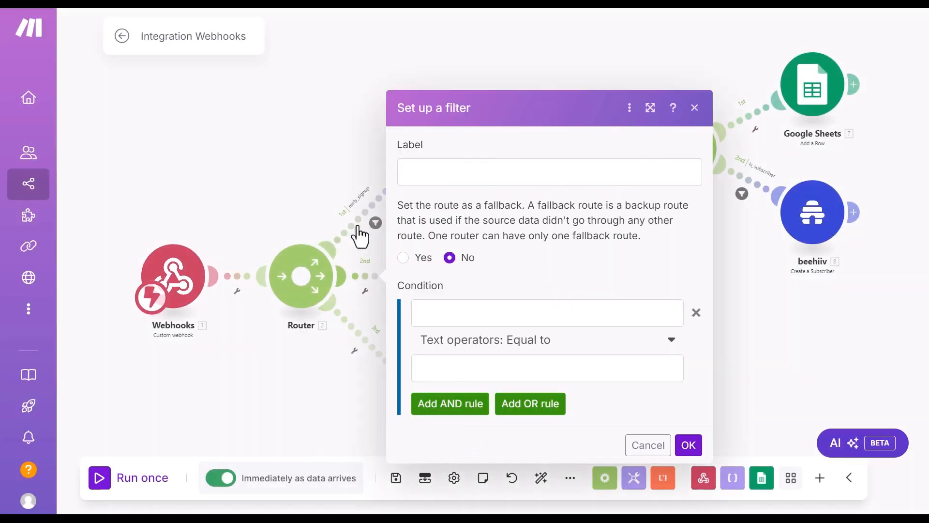
left_click(445, 174)
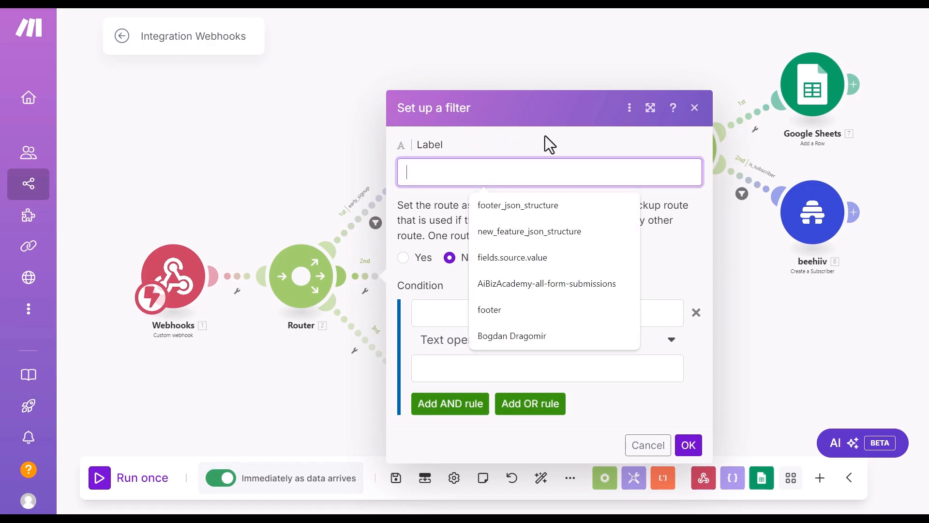
type("fea")
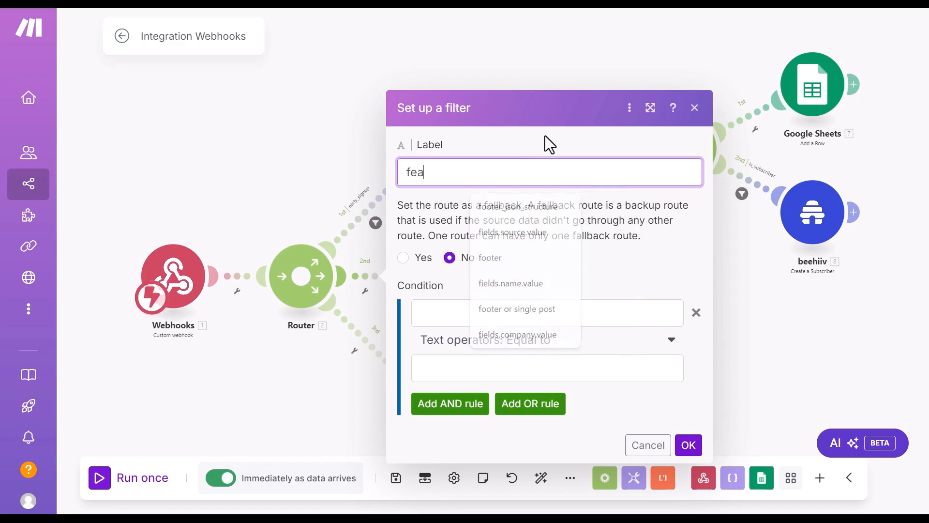
type("ture_request")
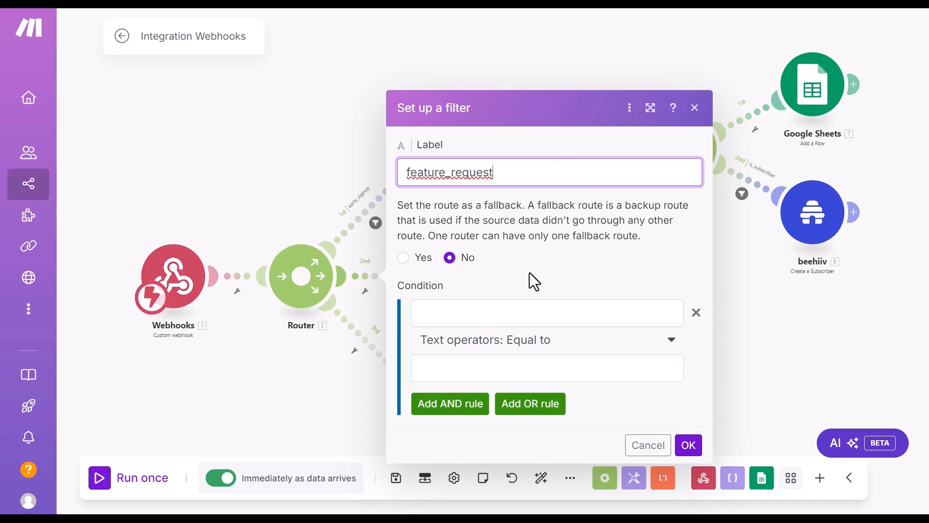
left_click(515, 312)
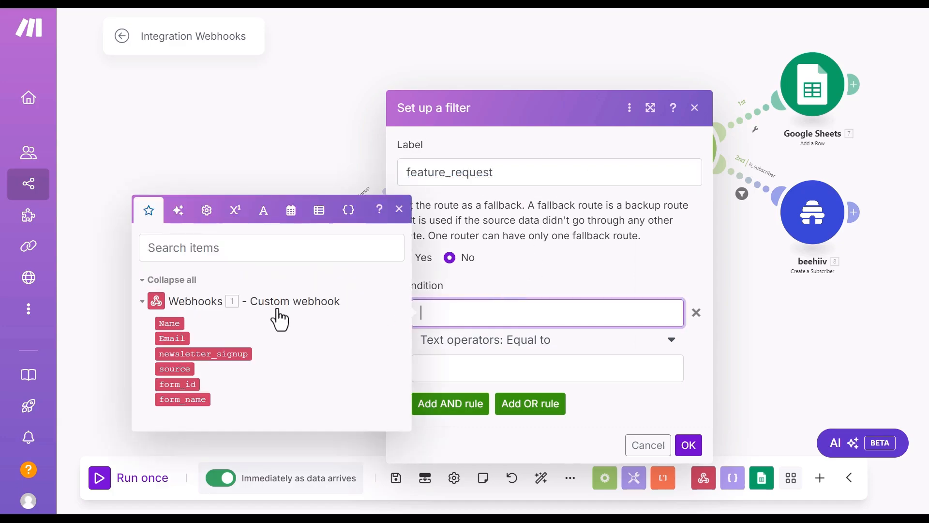
left_click(174, 369)
left_click(507, 368)
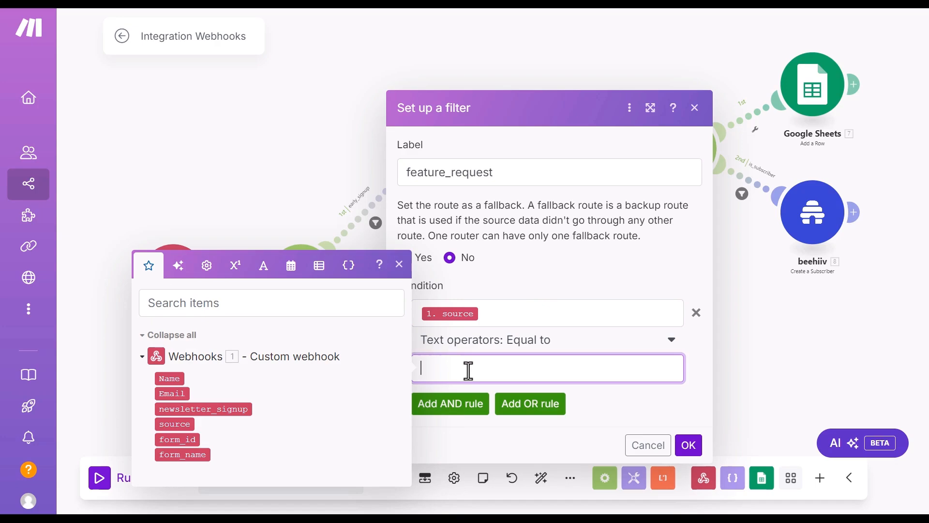
type("new_feature_request")
left_click(688, 445)
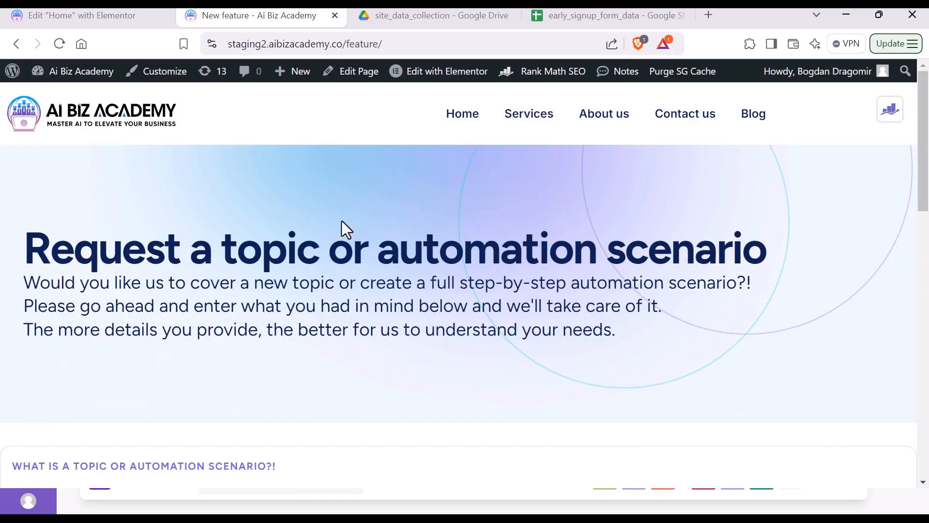
Step: Test-submit the feature request form on the /feature/ page, then open that page in Elementor
scroll(342, 221, "down", 2)
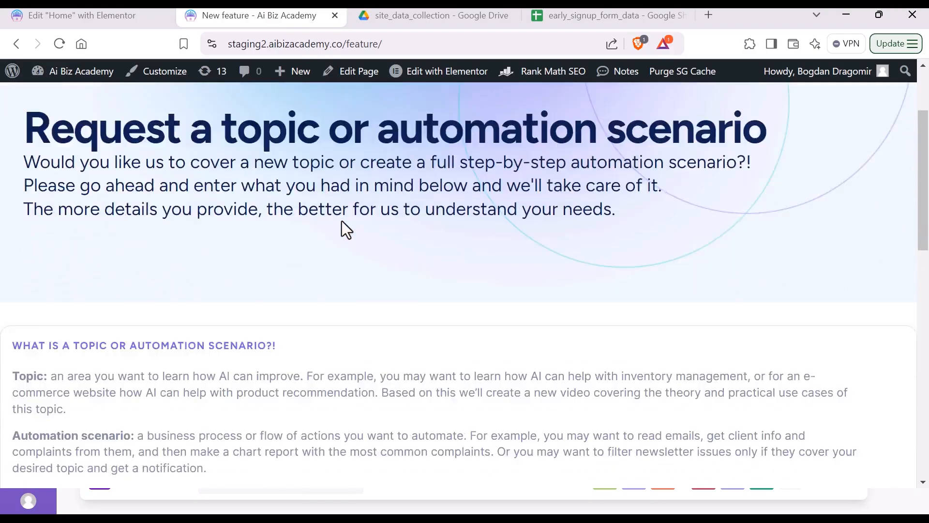
scroll(341, 221, "down", 6)
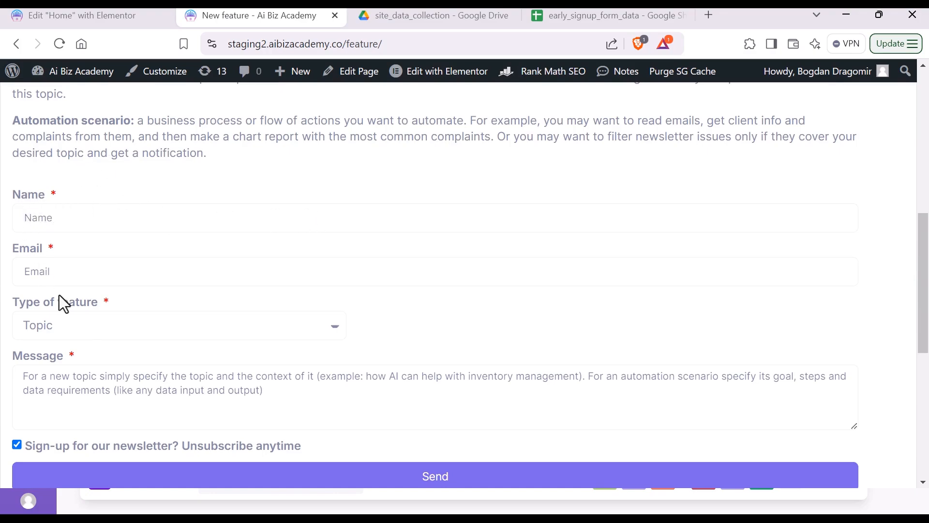
scroll(62, 327, "down", 5)
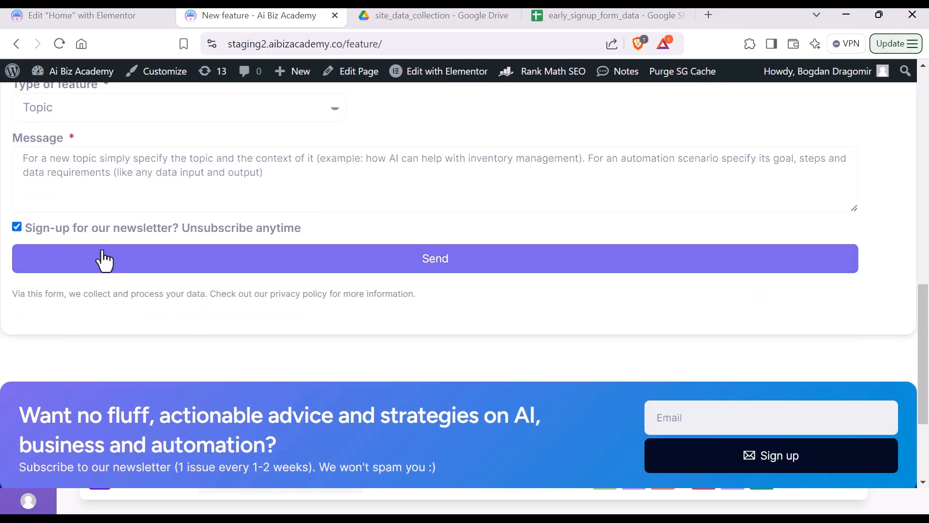
left_click(340, 263)
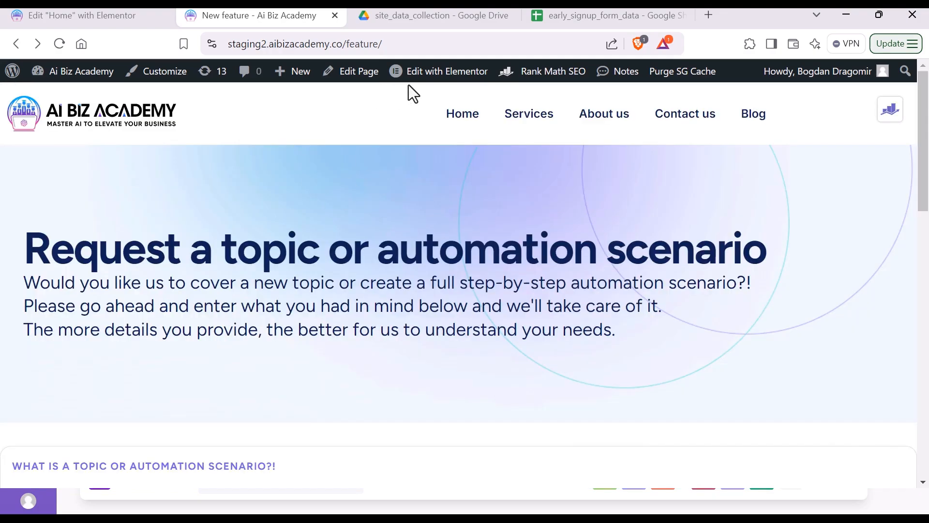
left_click(425, 76)
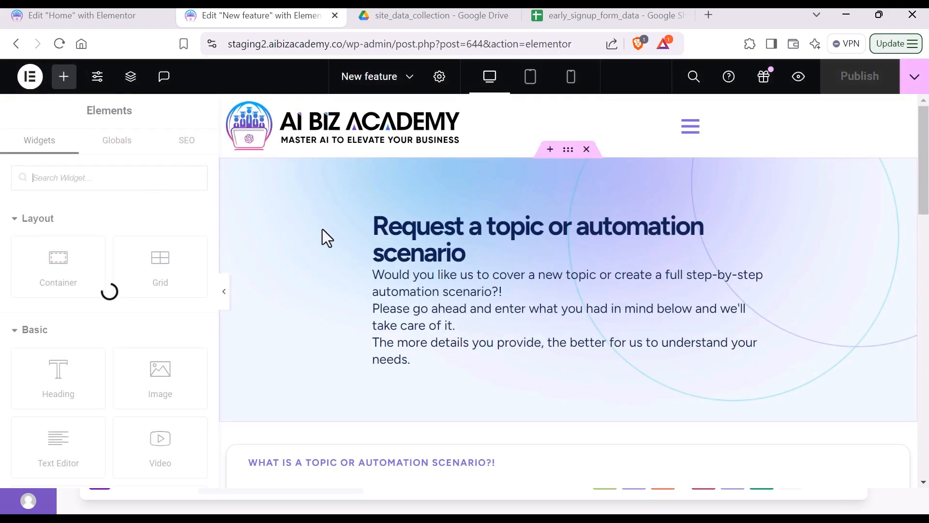
Step: Expand the hidden source field in the form's Form Fields and show its Advanced settings
scroll(323, 230, "down", 5)
scroll(323, 229, "down", 3)
scroll(323, 229, "up", 1)
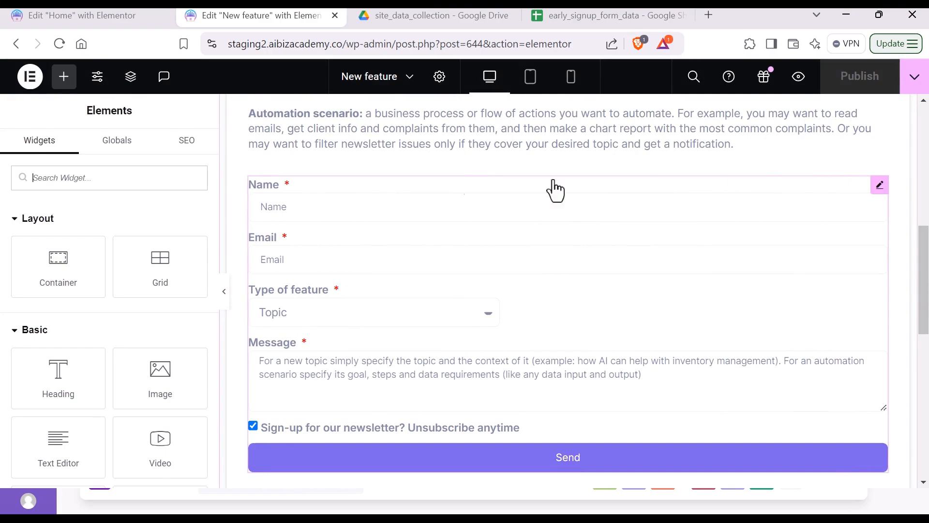
left_click(298, 189)
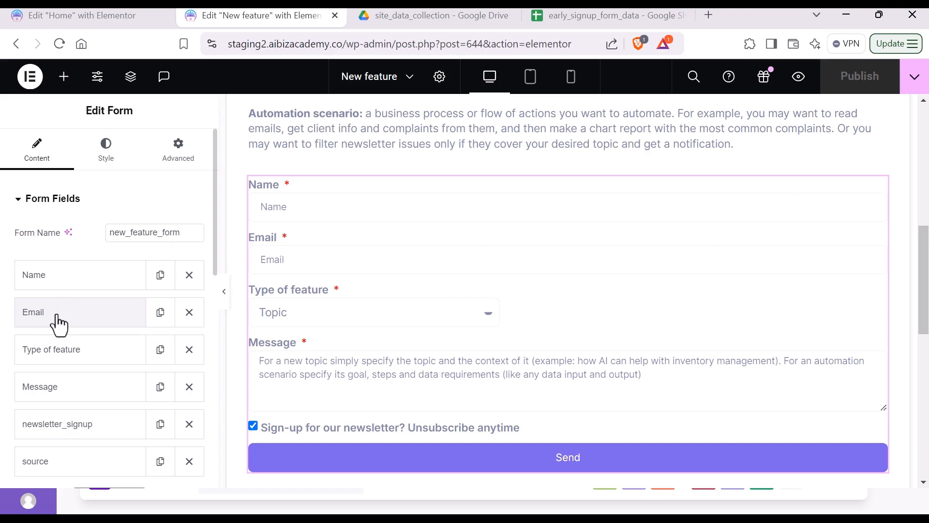
scroll(56, 329, "down", 2)
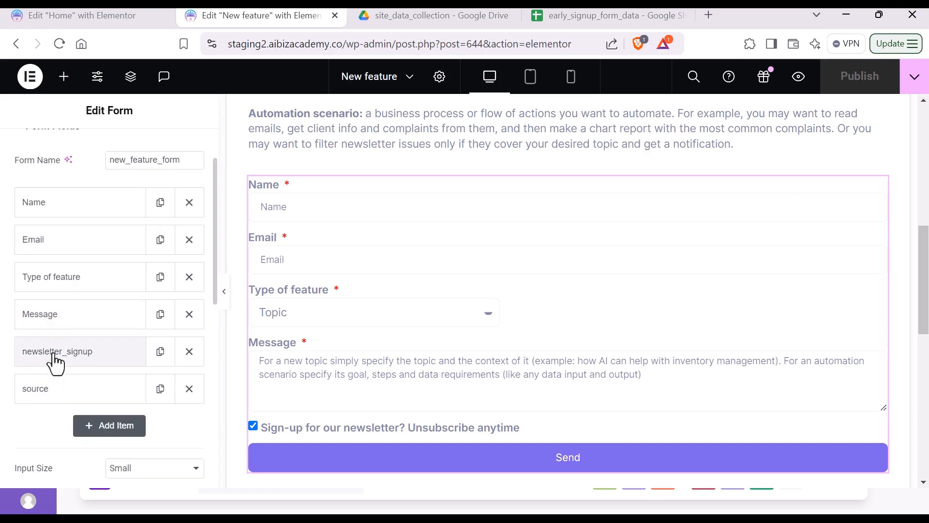
left_click(35, 398)
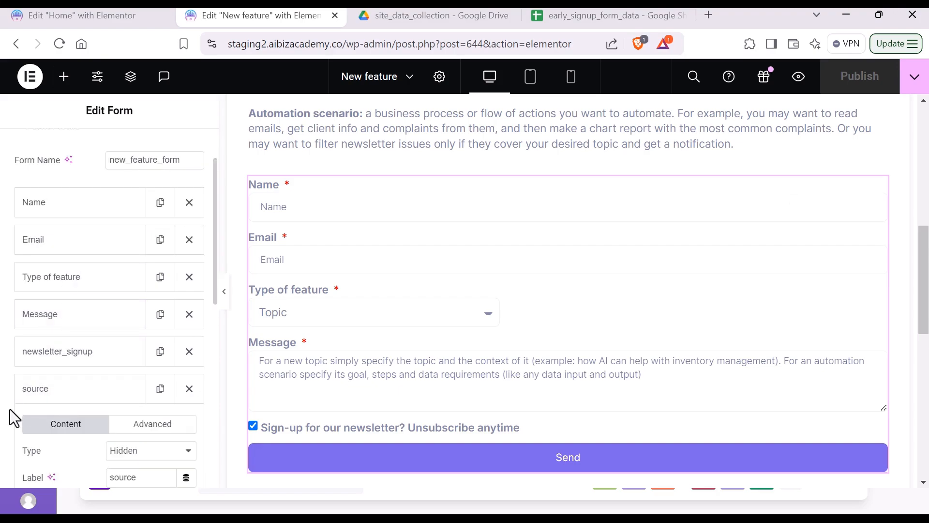
scroll(9, 408, "down", 3)
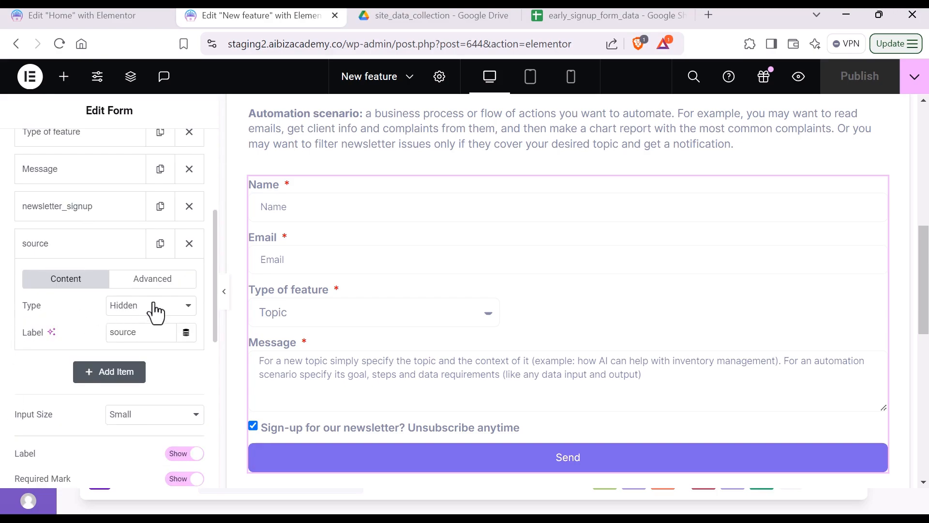
left_click(152, 279)
Step: Read through the source field's Default Value to confirm it is new_feature_form
left_click(138, 305)
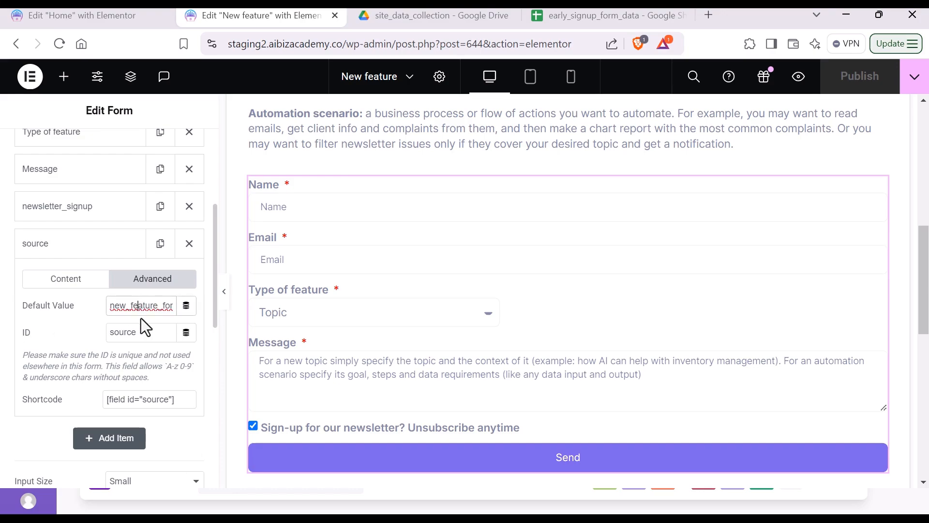
key("Left")
key("Left")
key("Left")
key("Left")
key("Left")
key("Left")
key("Right")
key("Right")
key("Right")
key("Right")
key("Right")
key("Right")
key("Right")
key("Right")
key("Right")
key("Right")
key("Right")
key("Right")
key("Right")
key("Right")
key("Right")
key("Right")
key("Home")
key("Left")
key("Left")
key("Left")
key("Left")
key("Left")
key("Left")
key("Right")
key("End")
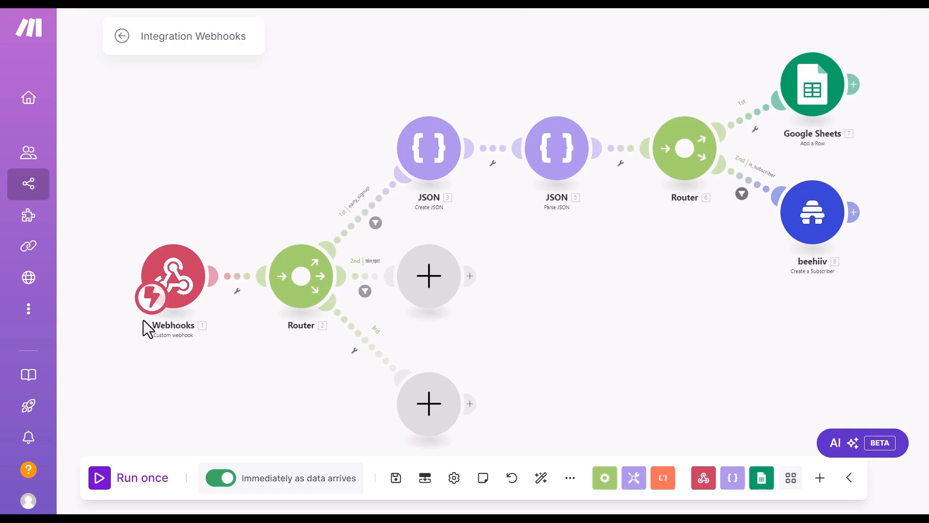
left_click(366, 290)
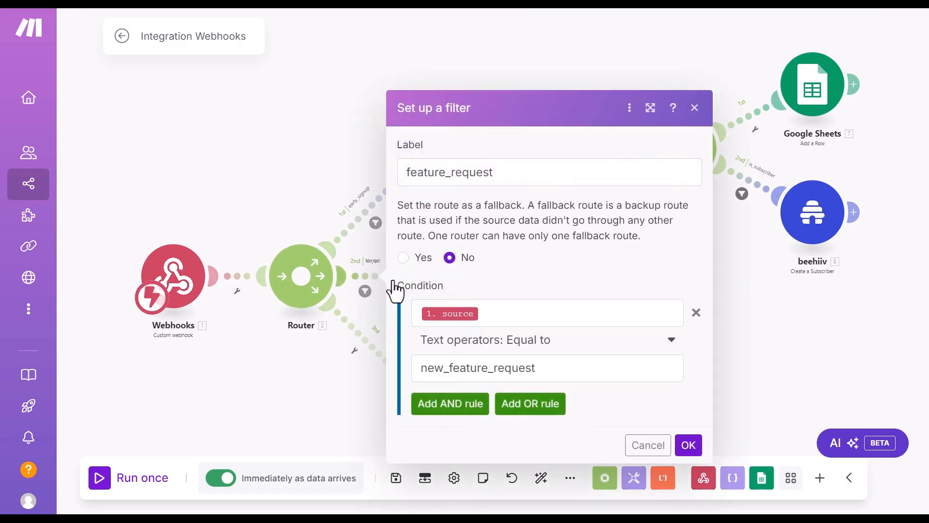
left_click(573, 368)
key("ctrl+a")
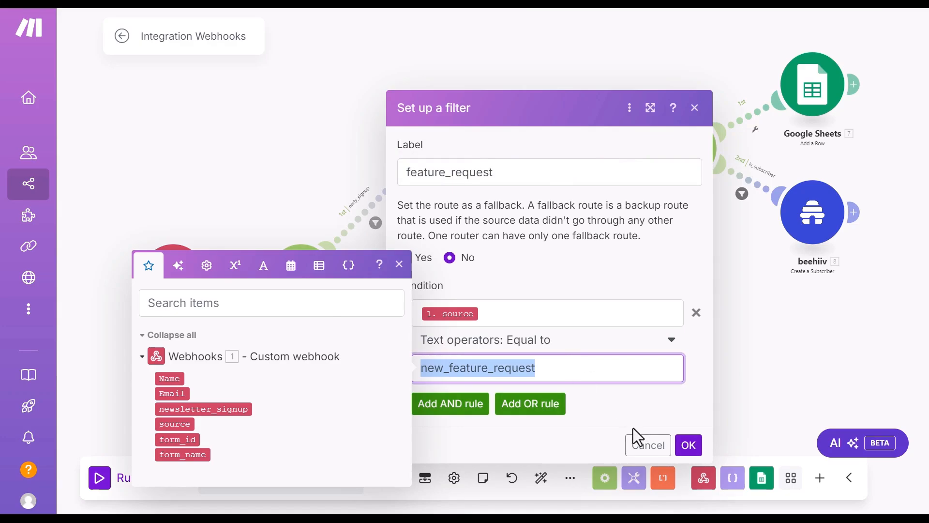
left_click(646, 445)
Step: Replace the source field's default value with new_feature_request and publish the page
key("alt+Tab")
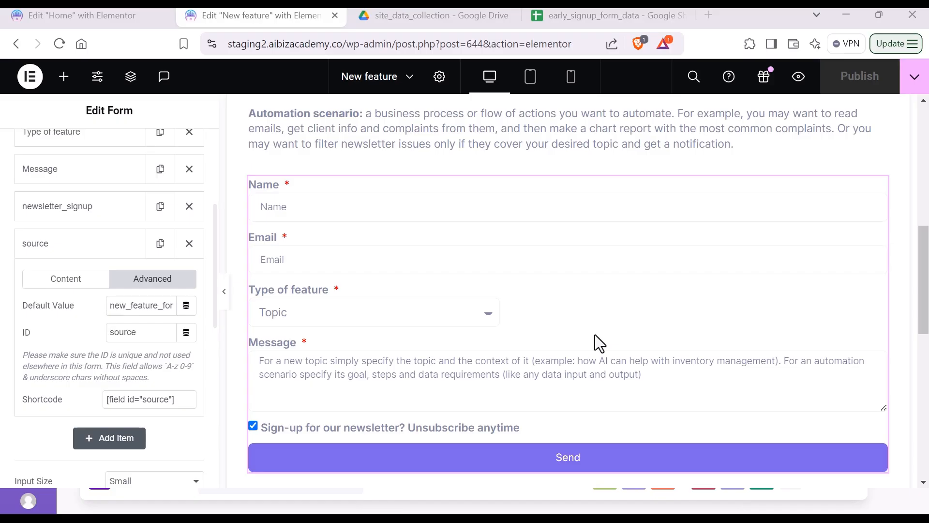
double_click(145, 306)
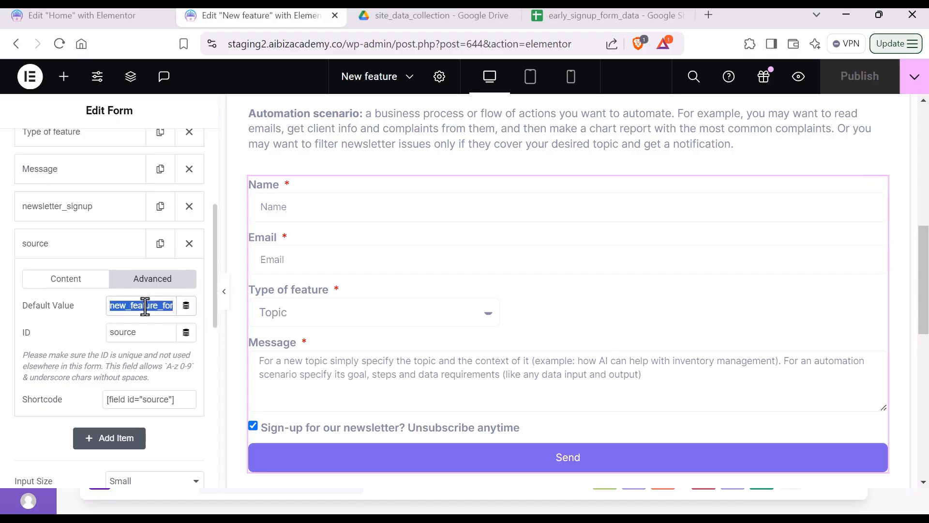
type("feature_request")
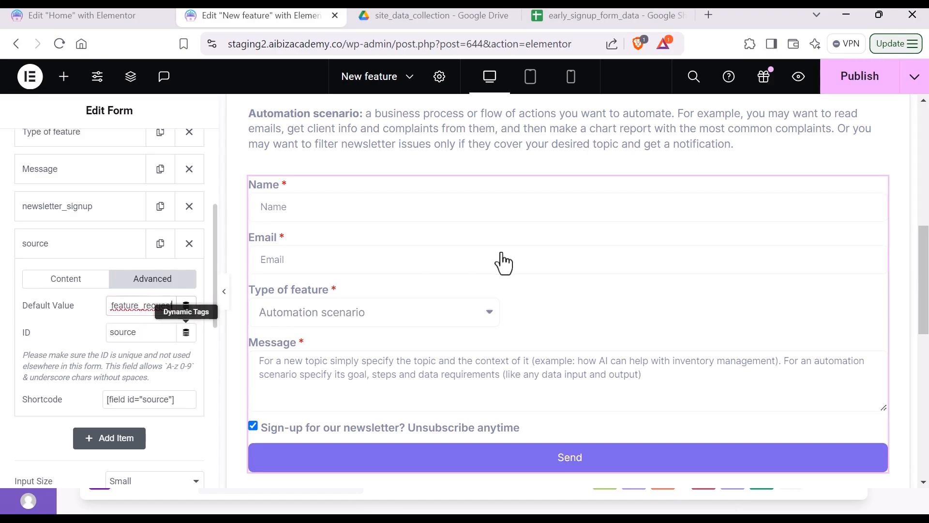
left_click(859, 78)
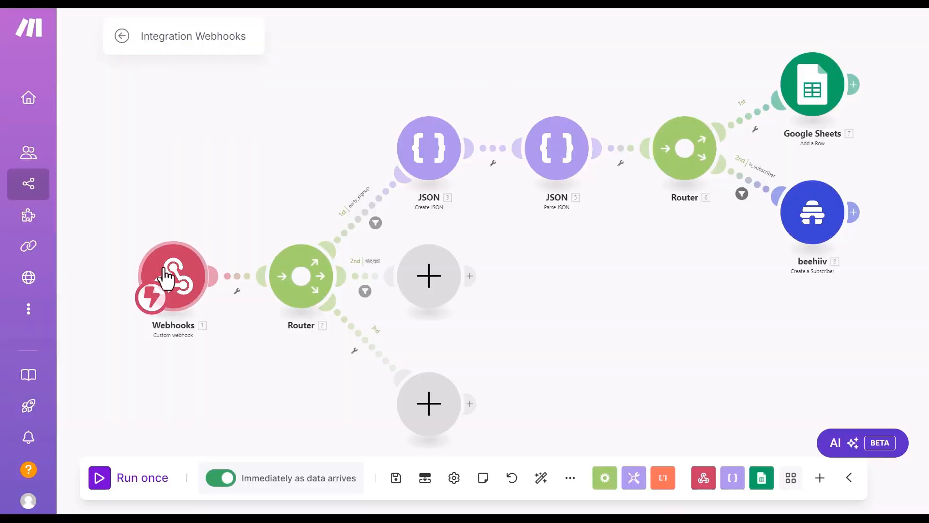
Step: Copy the Make trigger webhook's address to the clipboard
left_click(180, 283)
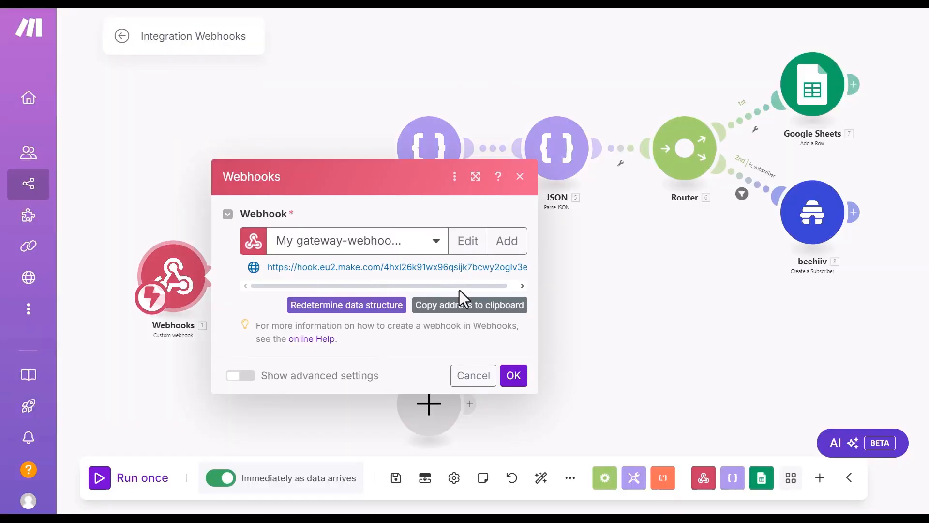
left_click(458, 306)
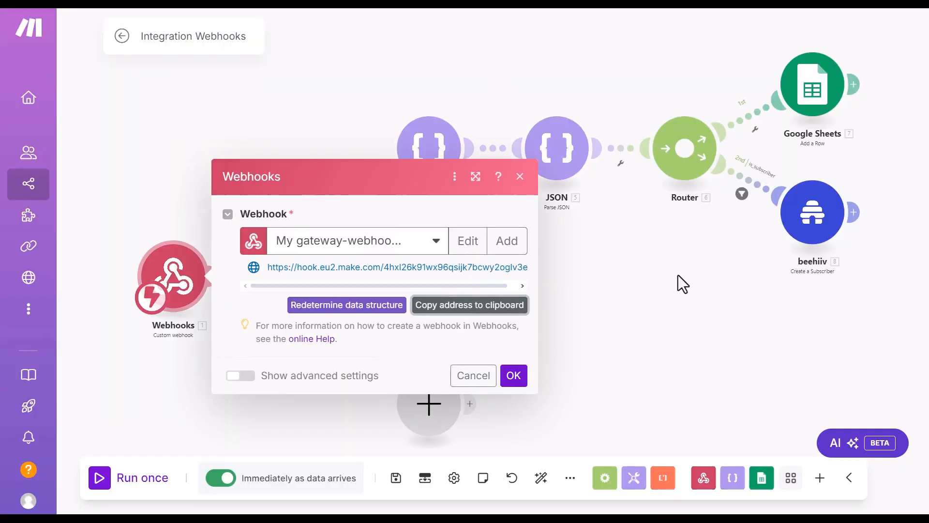
key("alt+Tab")
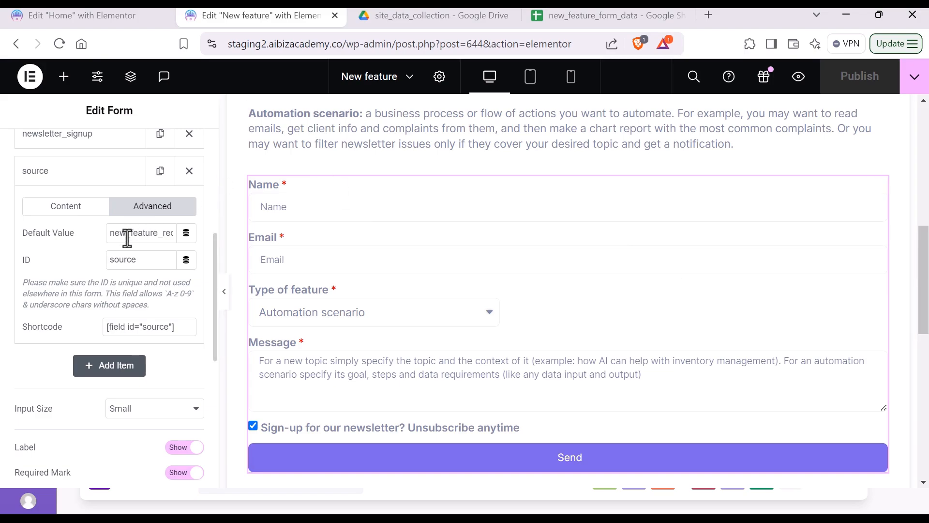
Step: Add a Webhook action to the form's Actions After Submit
scroll(127, 238, "up", 6)
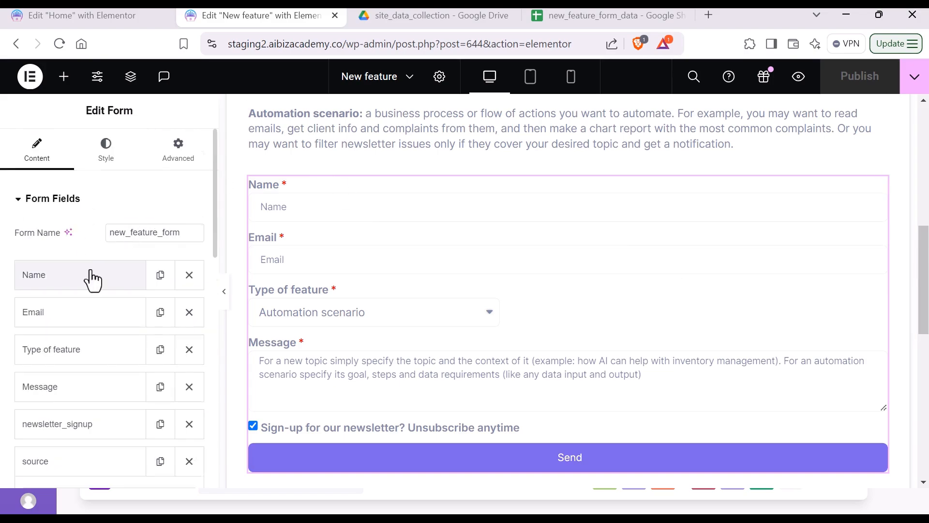
scroll(92, 271, "down", 10)
scroll(91, 269, "down", 2)
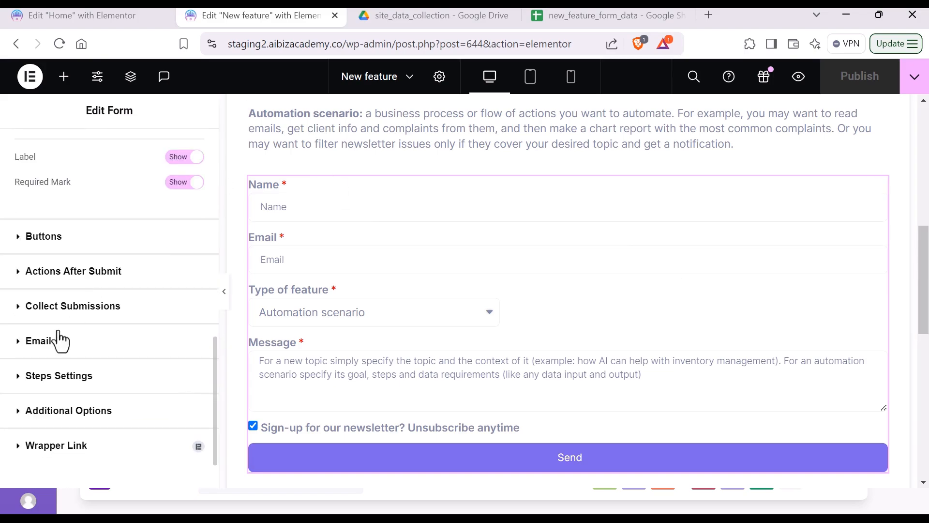
left_click(55, 275)
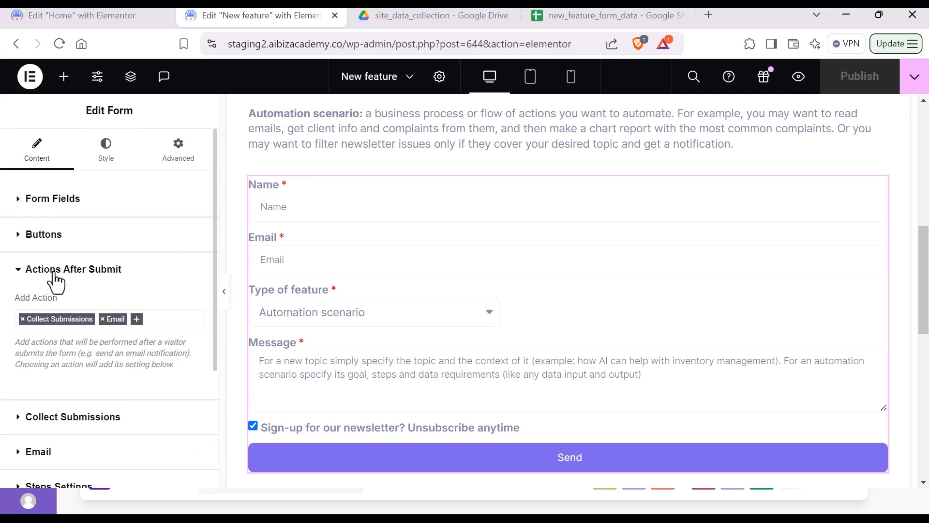
left_click(145, 323)
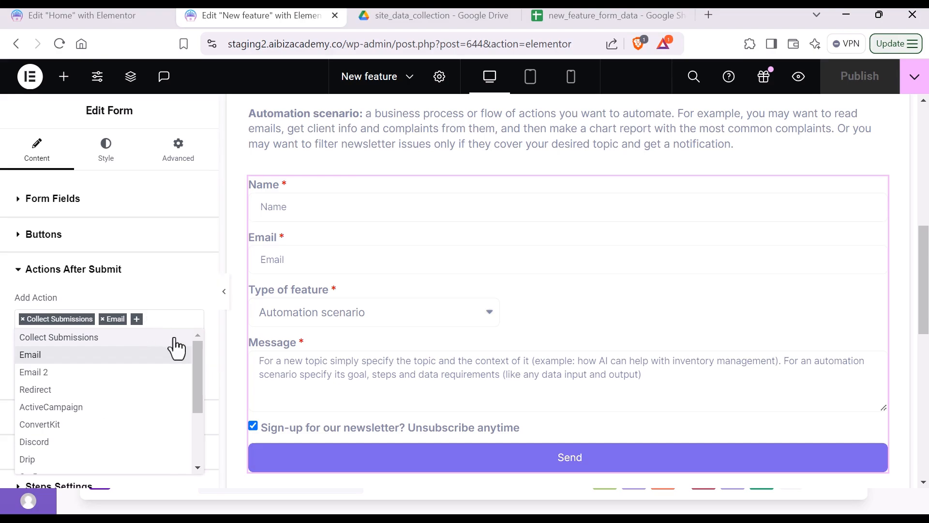
type("webh")
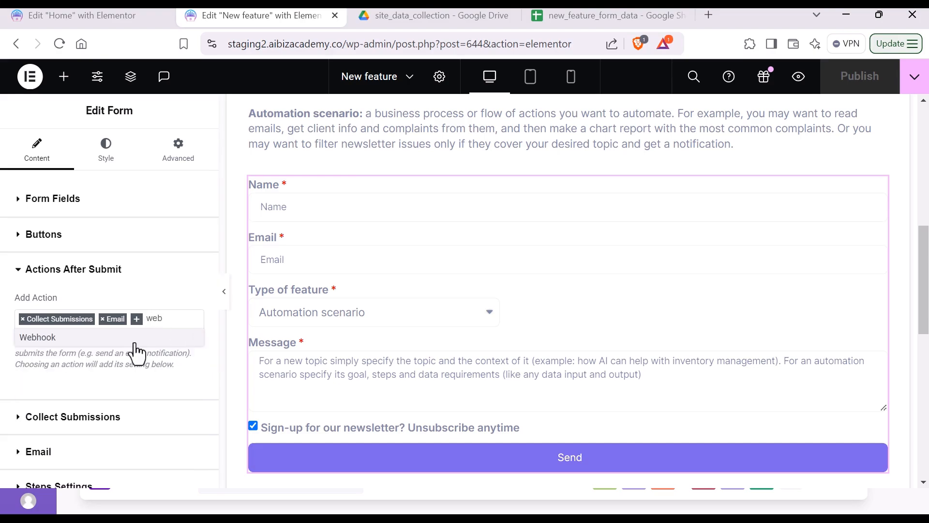
left_click(133, 338)
Step: Set the Webhook URL to the Make scenario's webhook address and publish the form
scroll(115, 375, "down", 3)
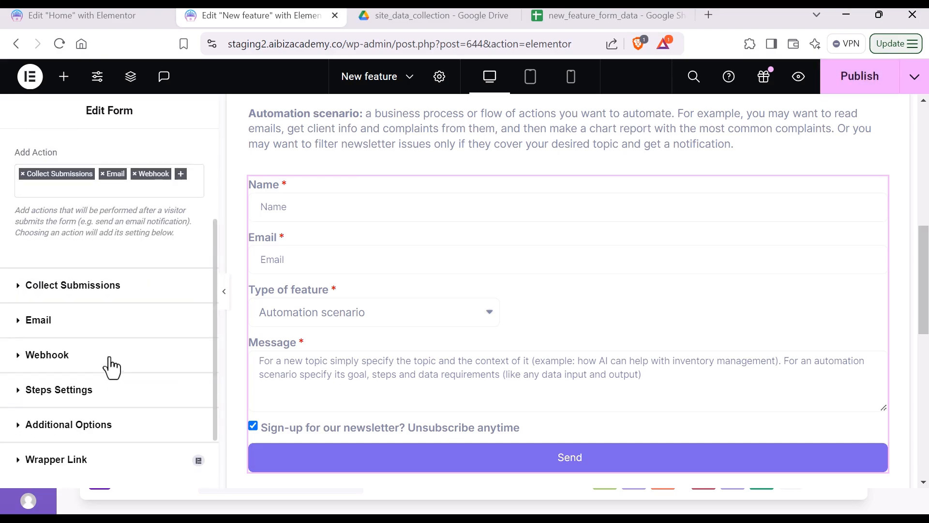
scroll(92, 319, "down", 2)
left_click(20, 287)
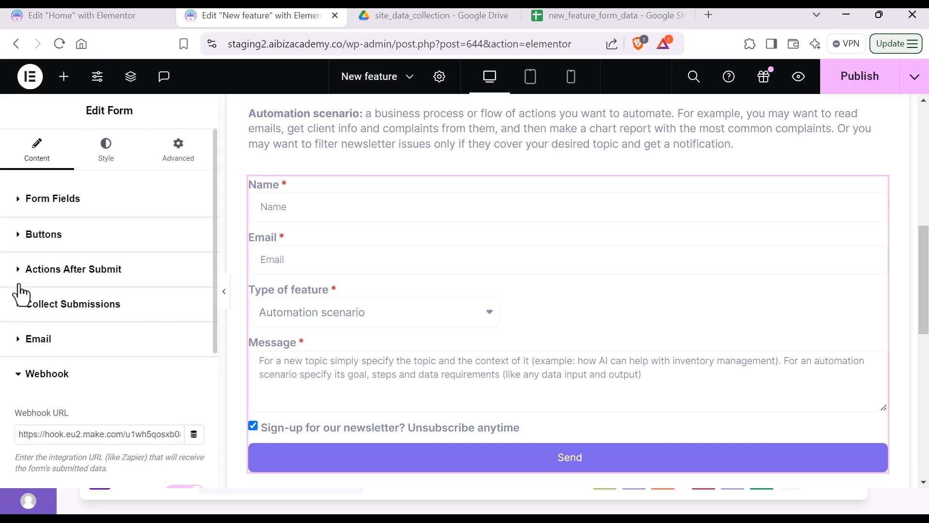
scroll(98, 344, "down", 3)
left_click(91, 291)
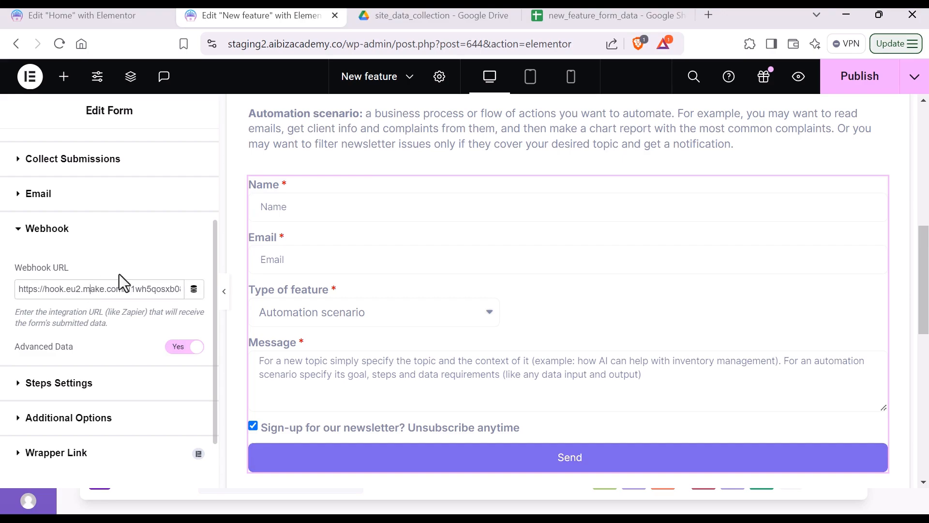
key("ctrl+a")
key("ctrl+v")
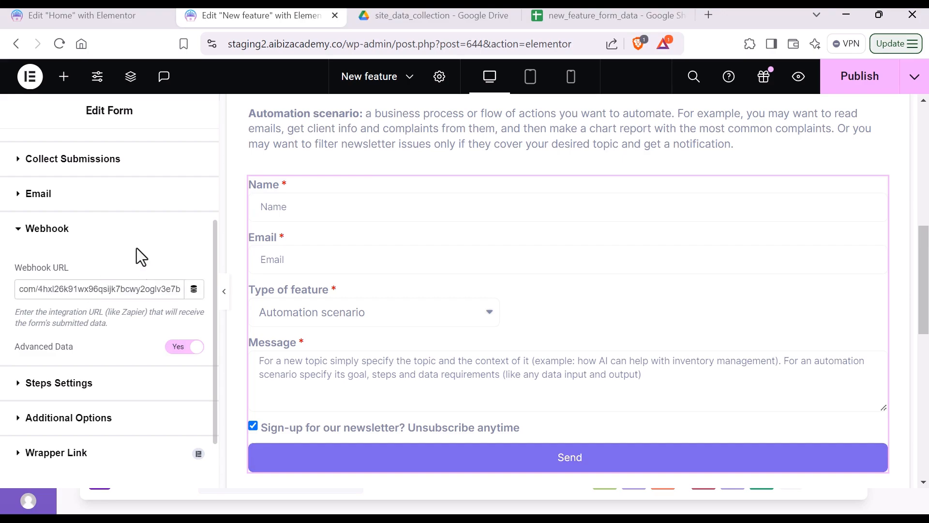
left_click(860, 76)
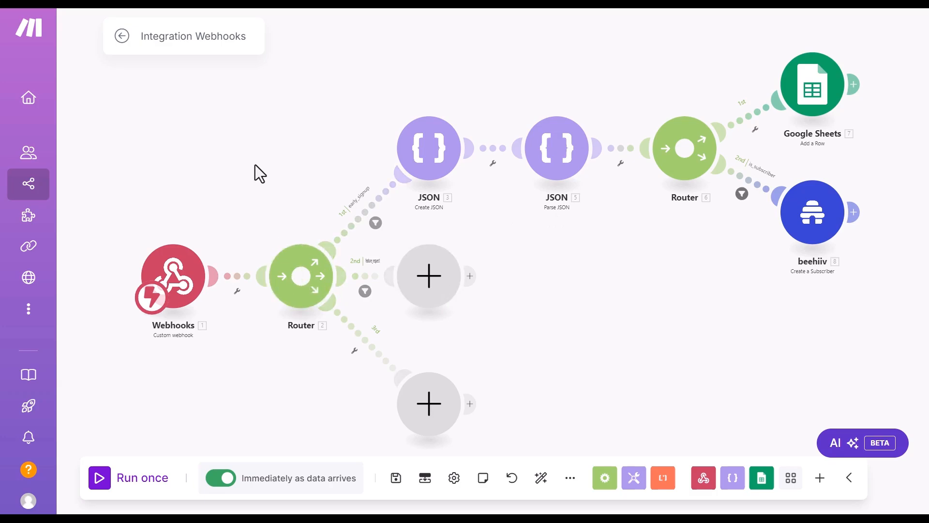
Step: Add a JSON Create JSON module to the feature_request route
left_click(430, 277)
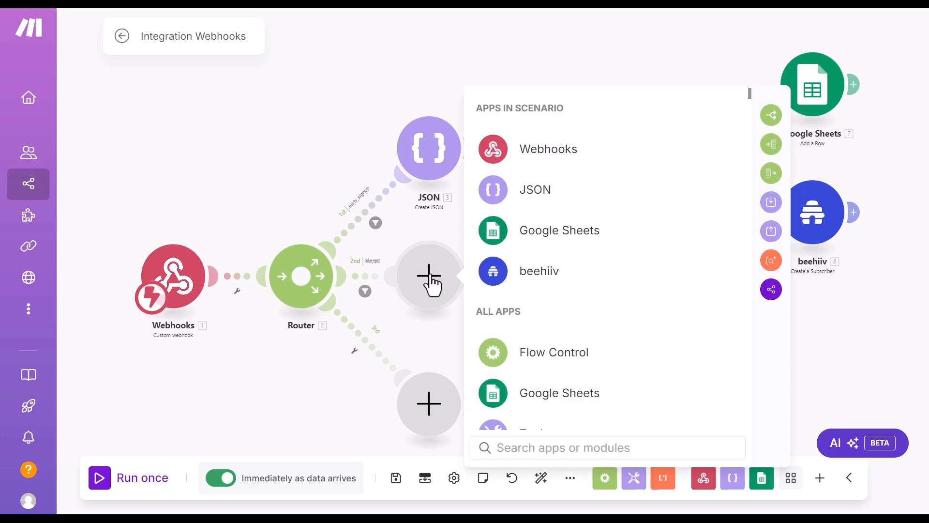
left_click(532, 194)
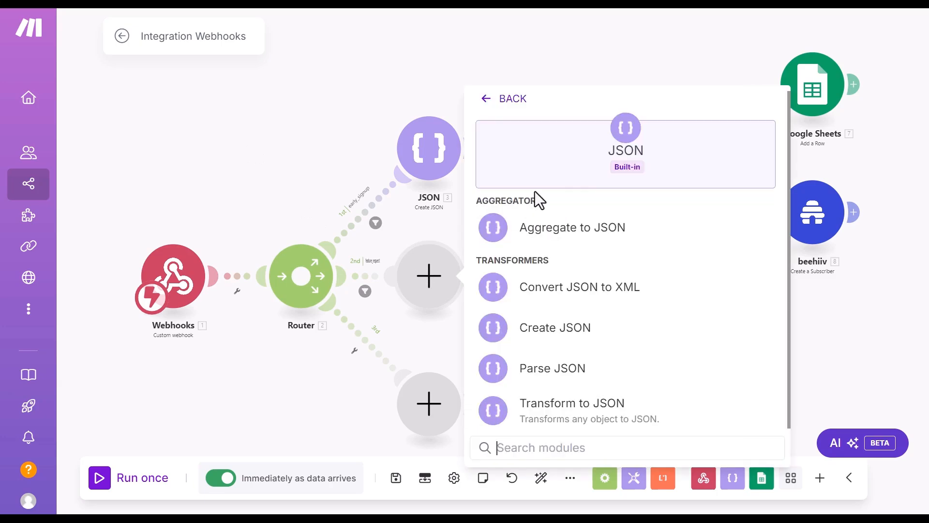
left_click(627, 327)
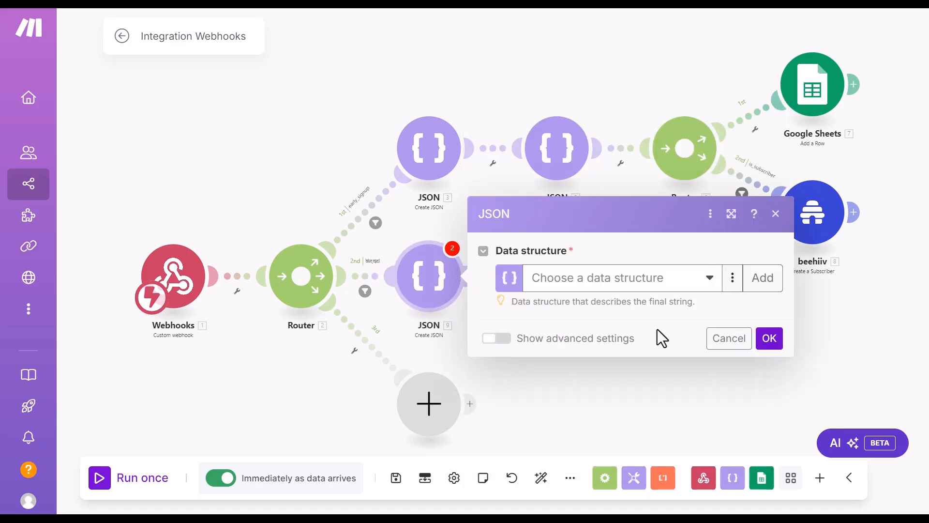
Step: Start a new data structure, naming it new_feature_json_structure_video_demo
left_click(763, 278)
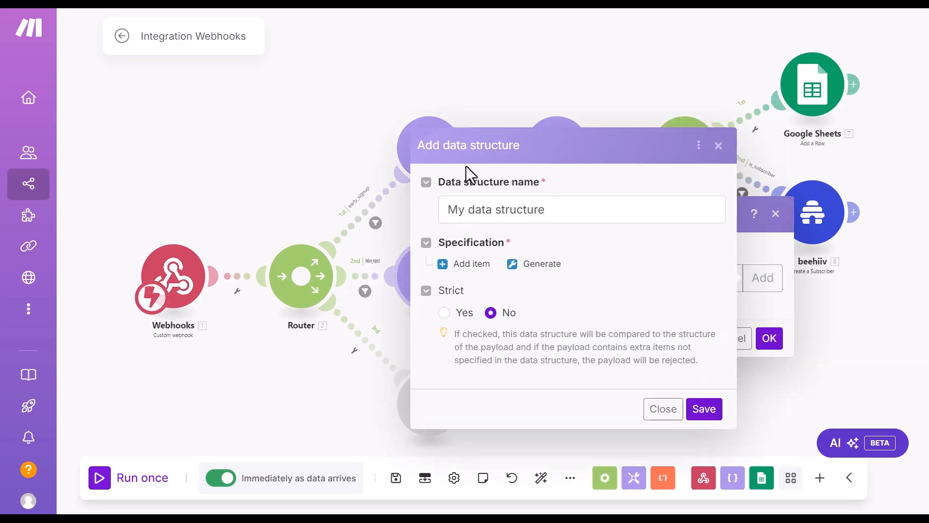
left_click_drag(565, 208, 429, 218)
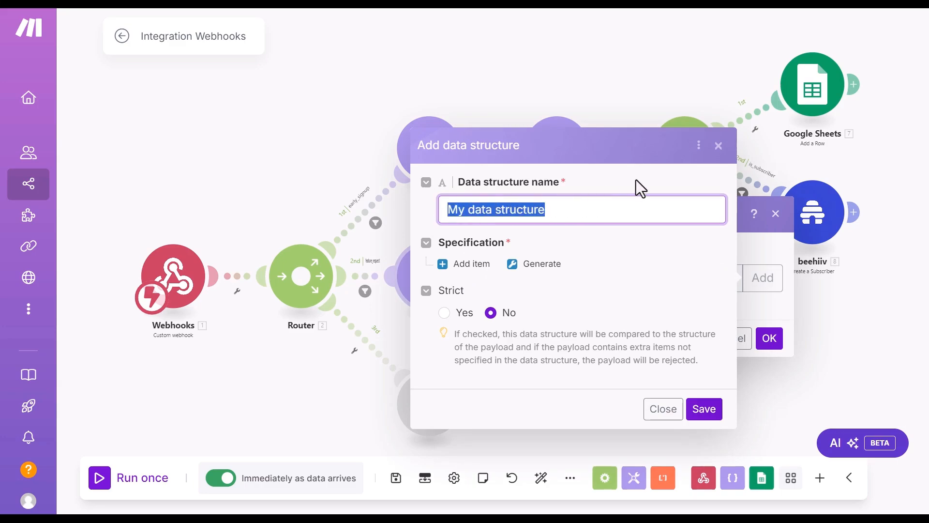
key("BackSpace")
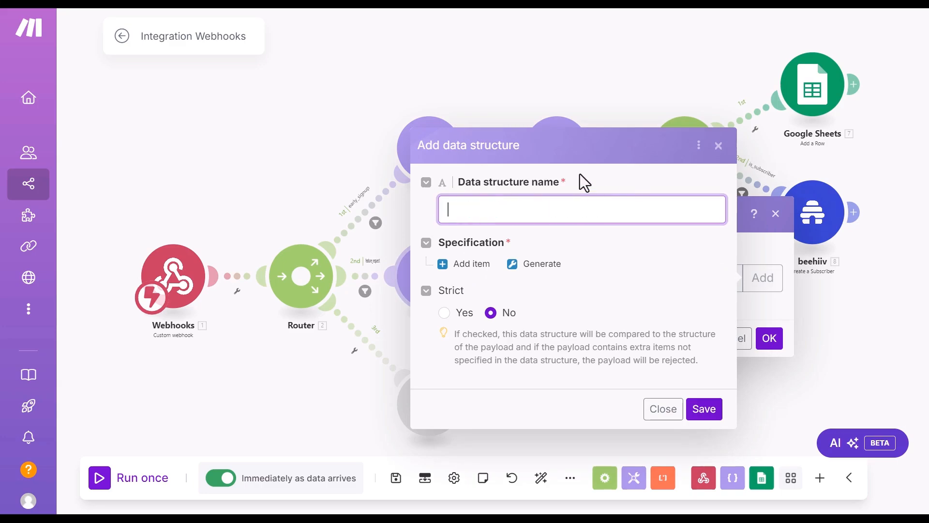
type("new")
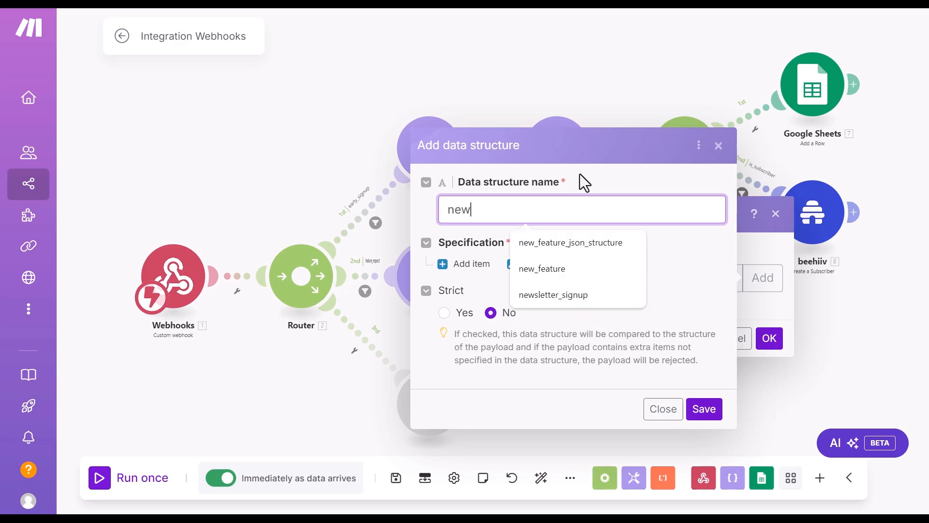
type("_feature_json_structure")
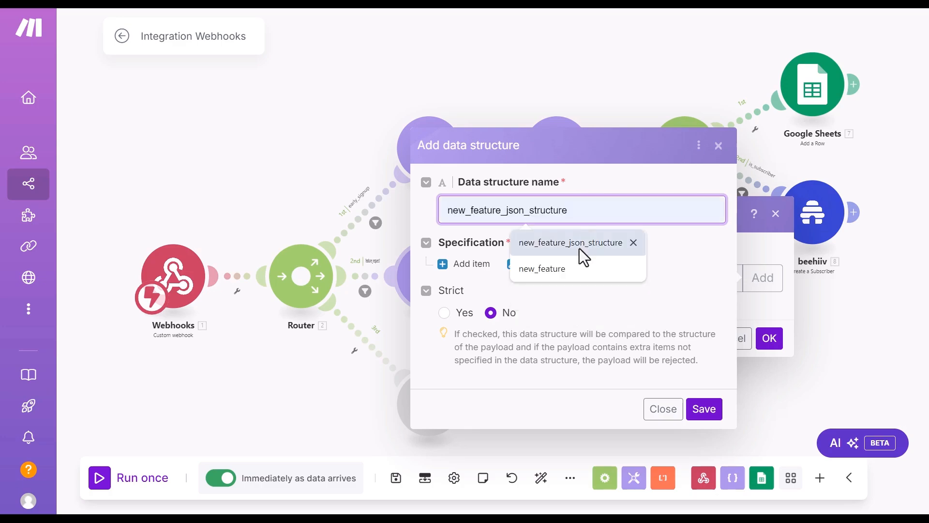
left_click(579, 244)
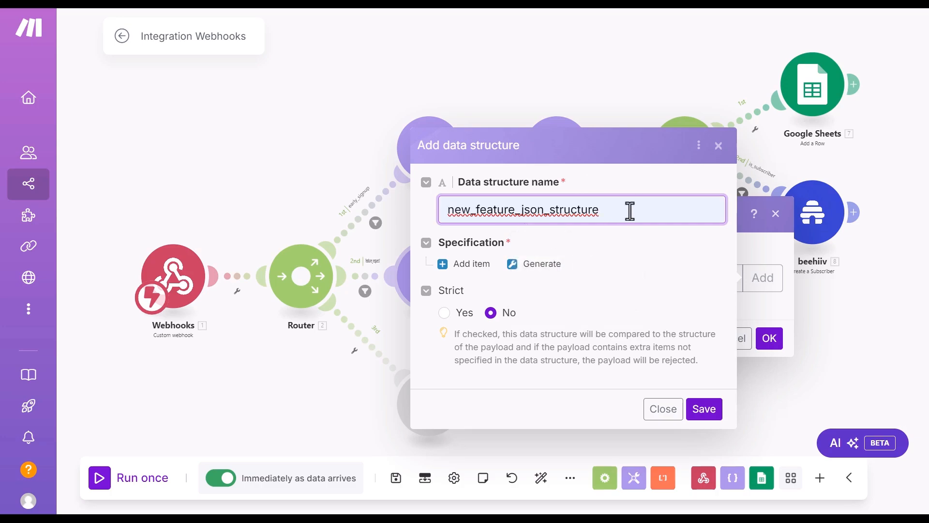
type("_")
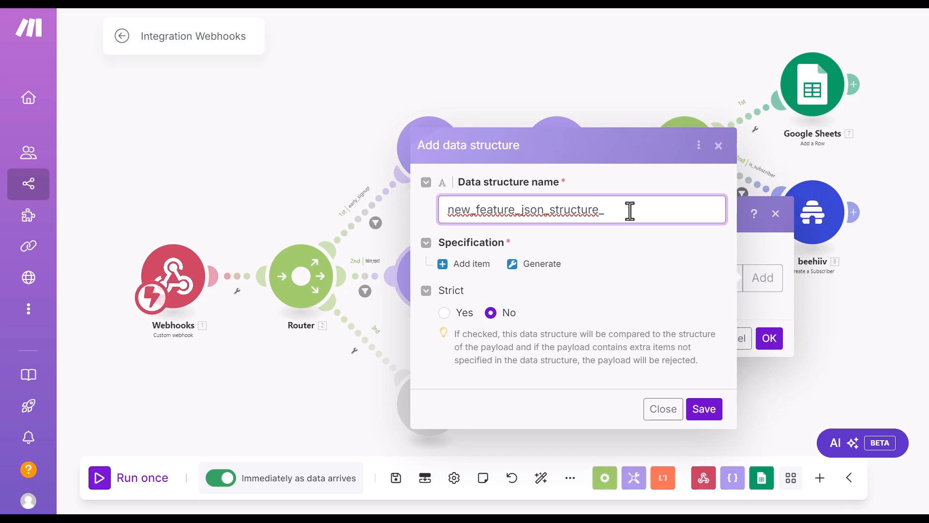
type("b")
type("video")
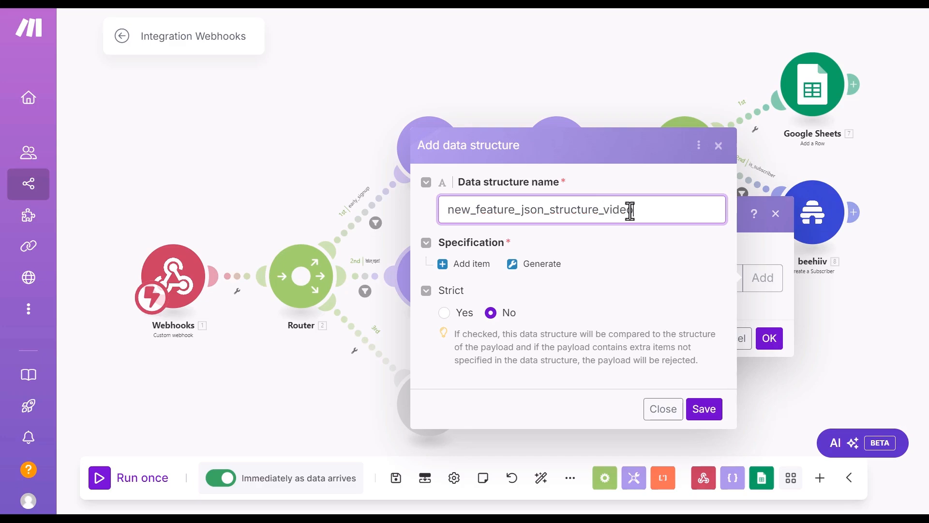
type("_demo")
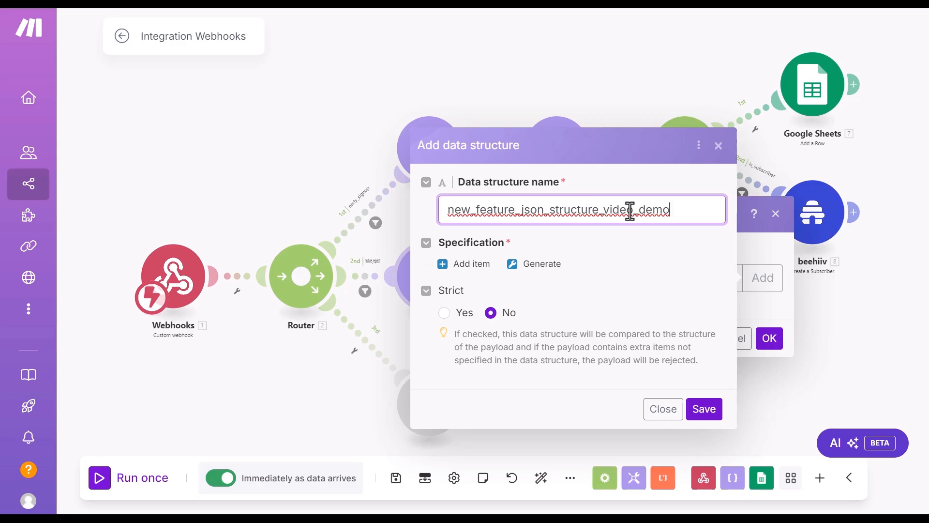
Step: Add a required Text property named 'name' to the data structure
left_click(466, 265)
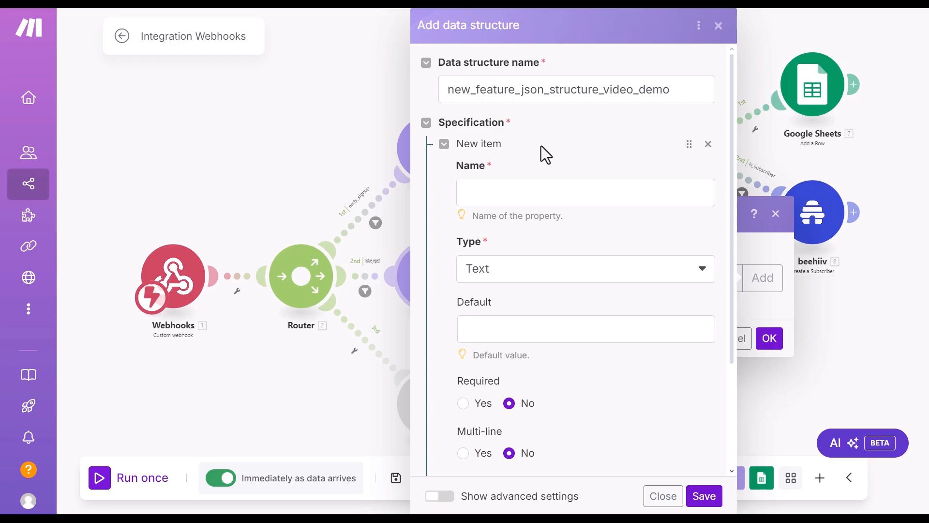
left_click(512, 192)
type("name")
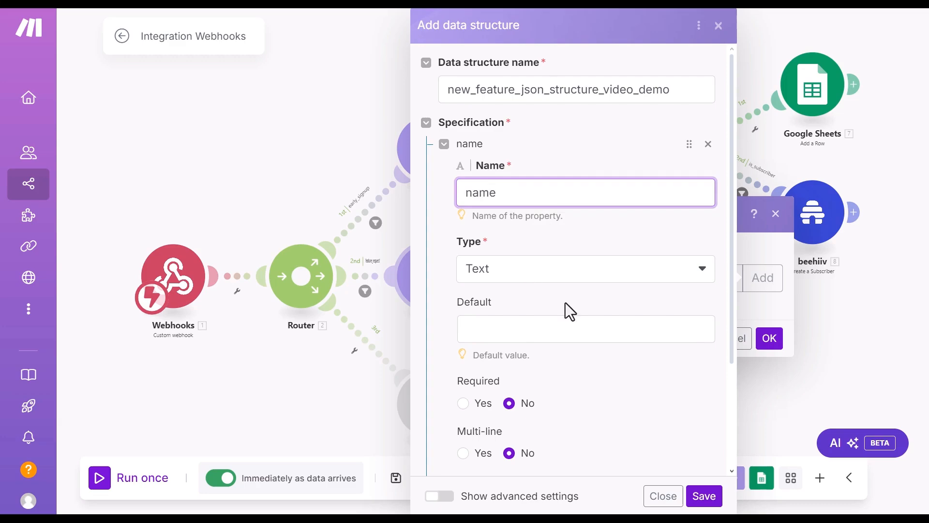
scroll(568, 305, "down", 3)
left_click(590, 251)
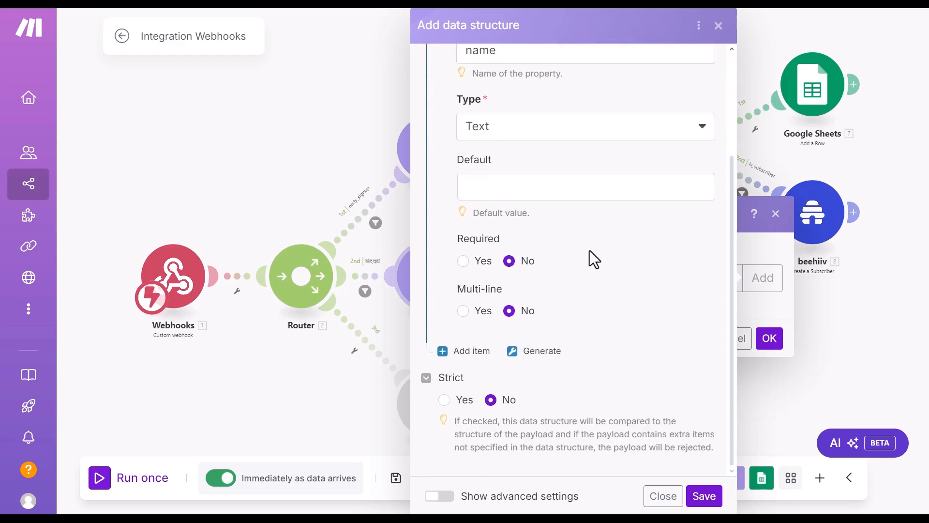
key("alt+Tab")
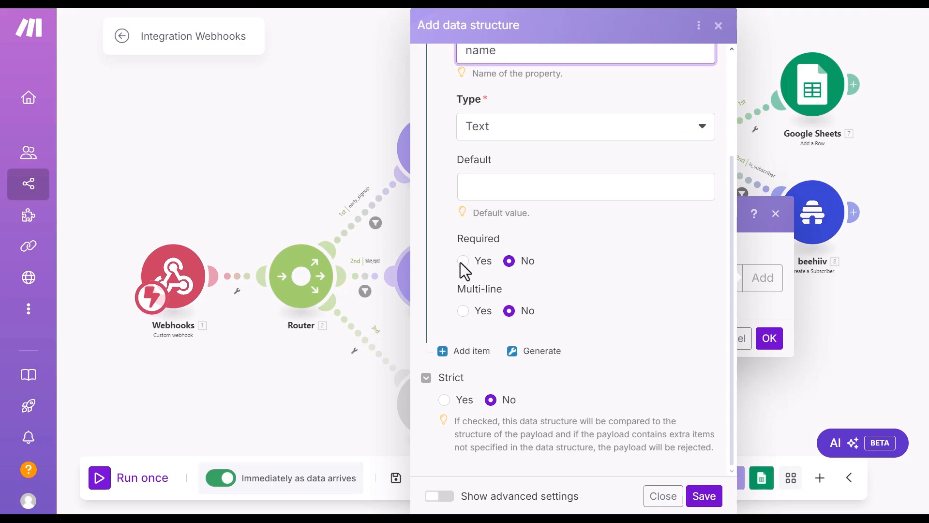
left_click(463, 261)
Step: Add a second required property named 'email'
left_click(460, 352)
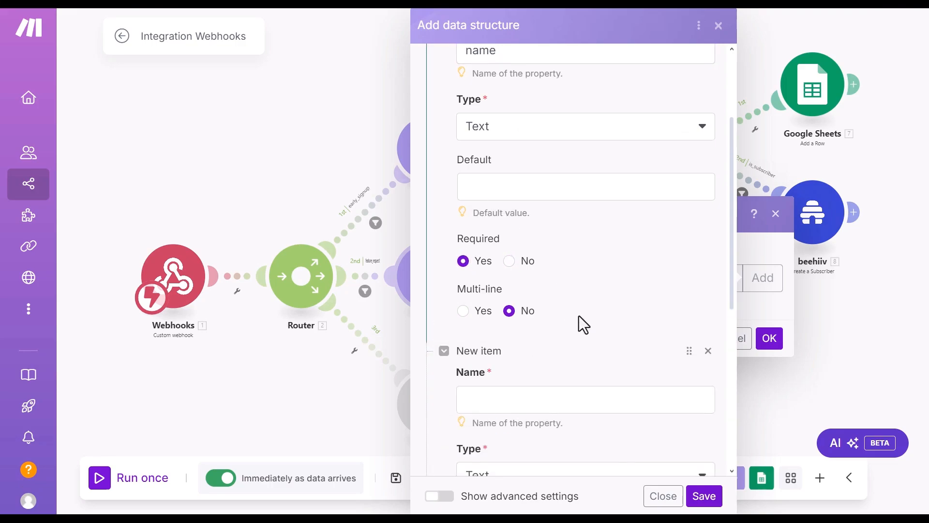
scroll(579, 316, "down", 2)
left_click(523, 325)
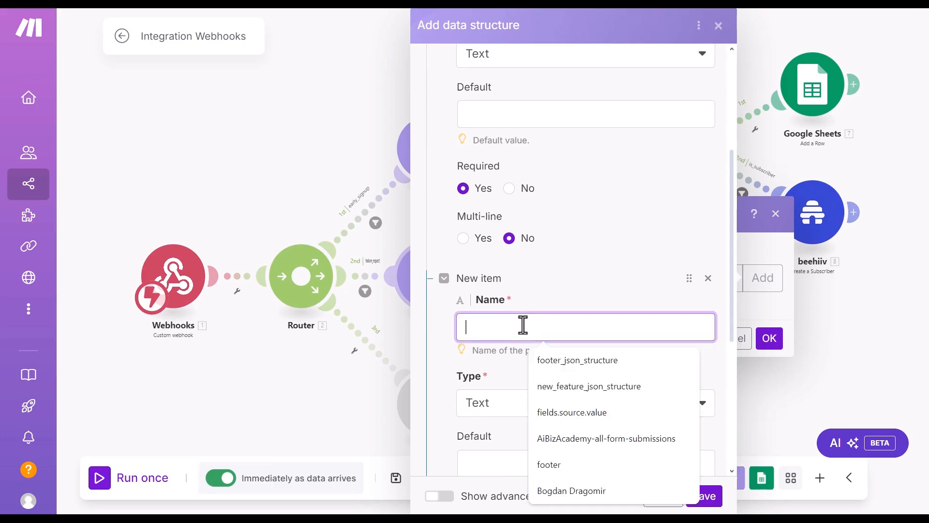
type("email")
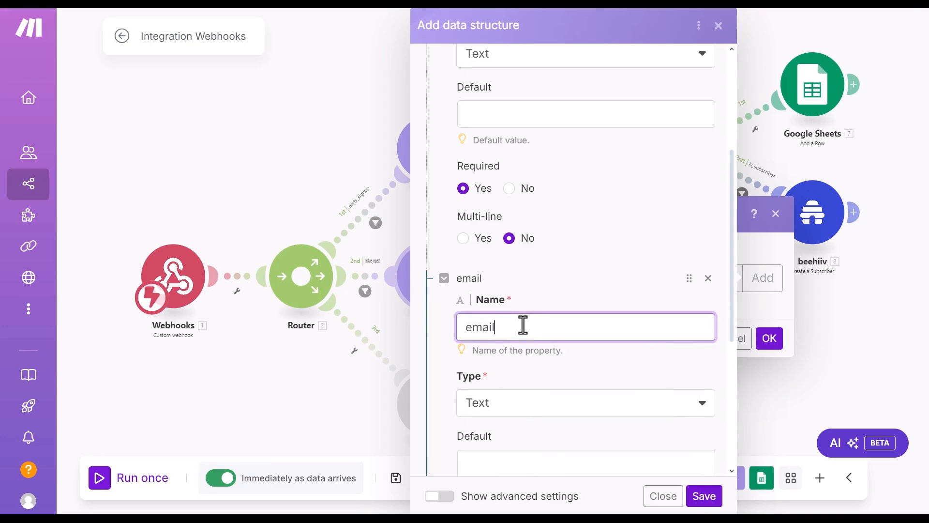
scroll(531, 319, "down", 5)
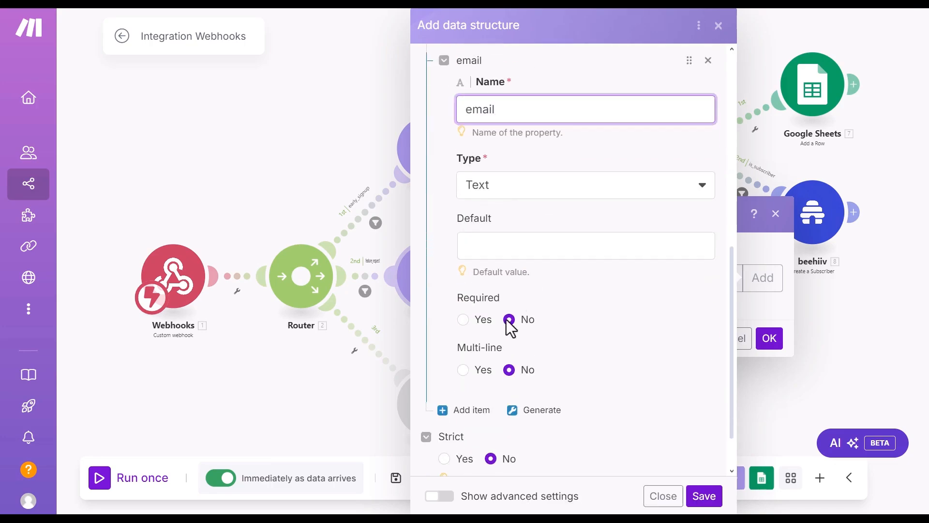
left_click(464, 319)
Step: Add a third required property named 'type_of_feature'
left_click(449, 417)
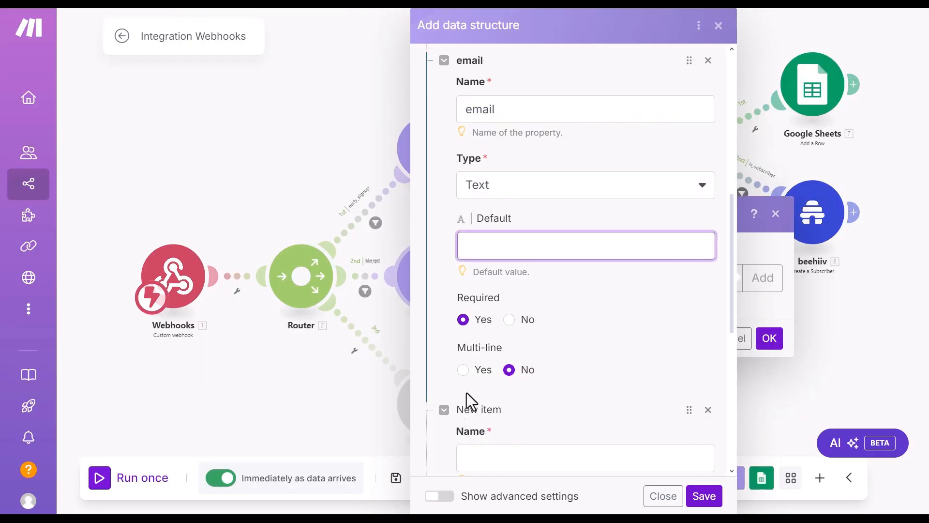
left_click(462, 412)
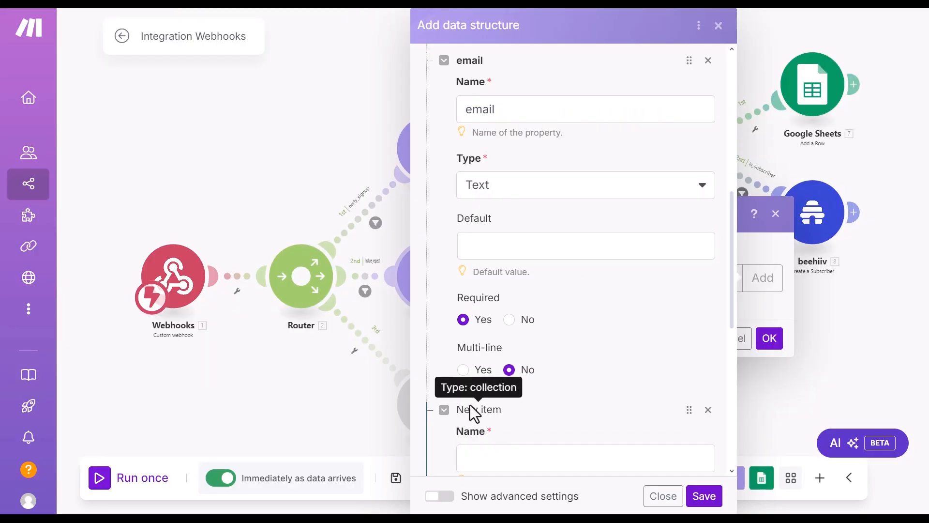
scroll(589, 338, "down", 2)
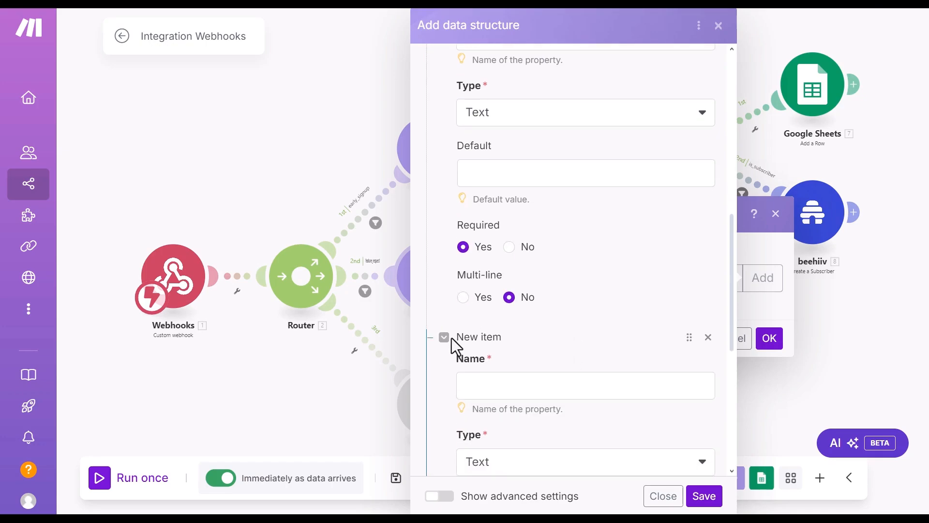
scroll(547, 343, "down", 4)
left_click(510, 232)
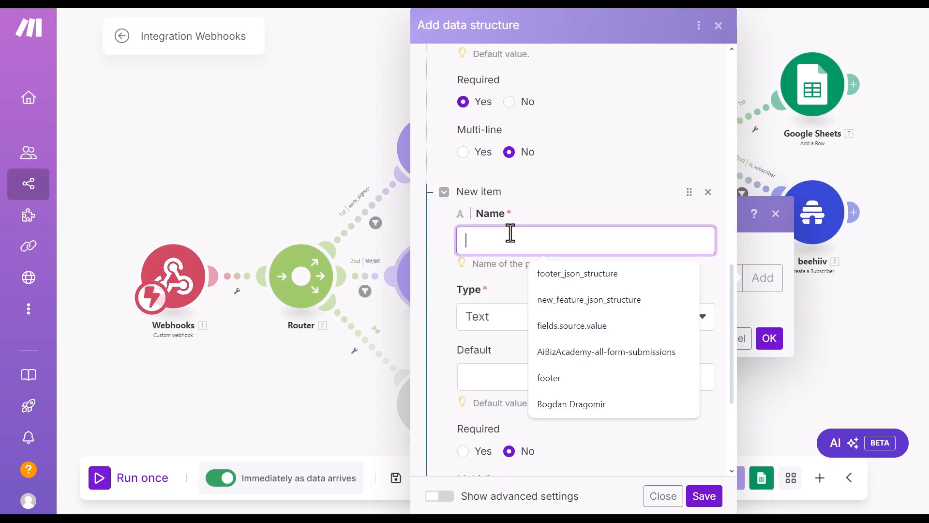
scroll(508, 165, "down", 2)
type("type_of_feature")
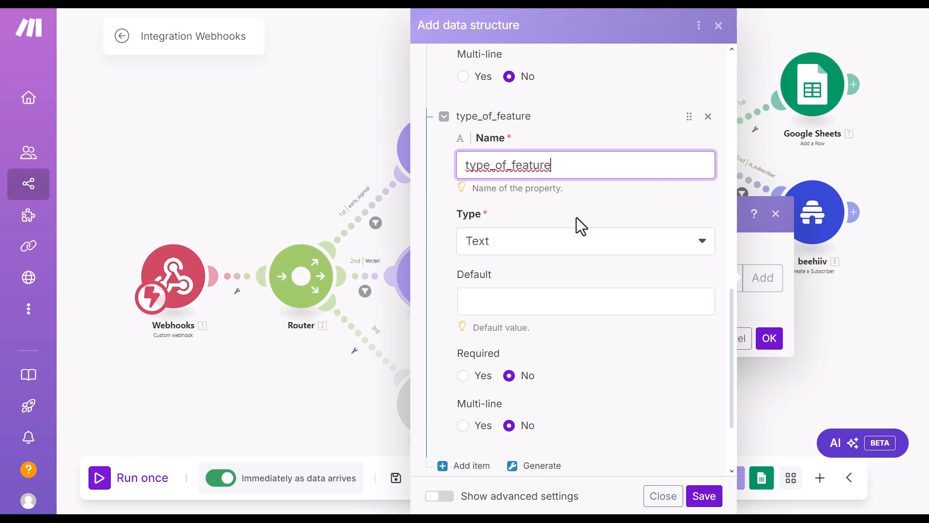
scroll(576, 342, "down", 2)
left_click(464, 303)
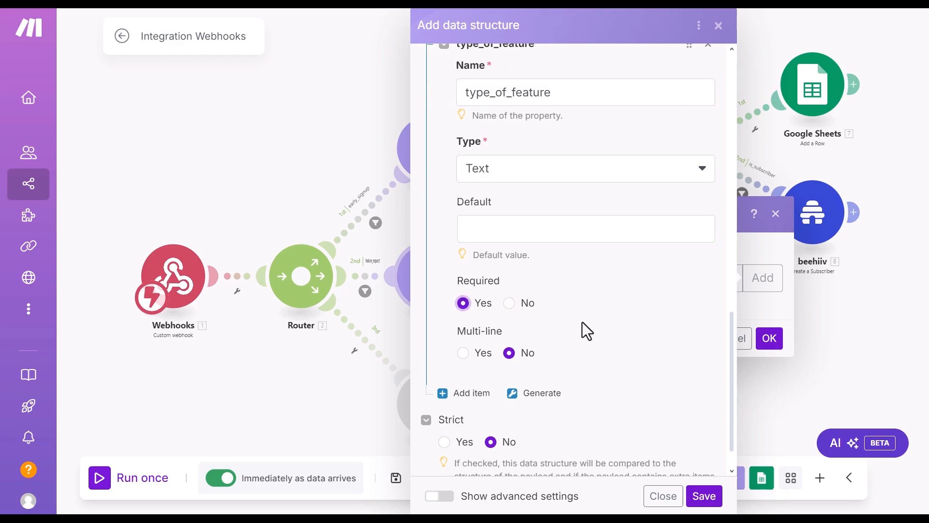
scroll(578, 330, "down", 1)
Step: Add a fourth required property named 'message', matching the Elementor form fields
left_click(466, 352)
scroll(591, 306, "down", 4)
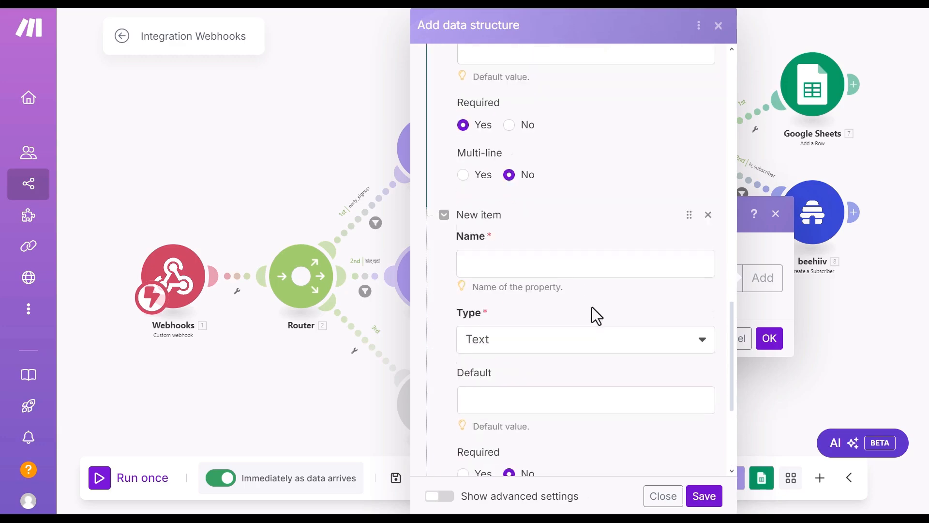
key("alt+Tab")
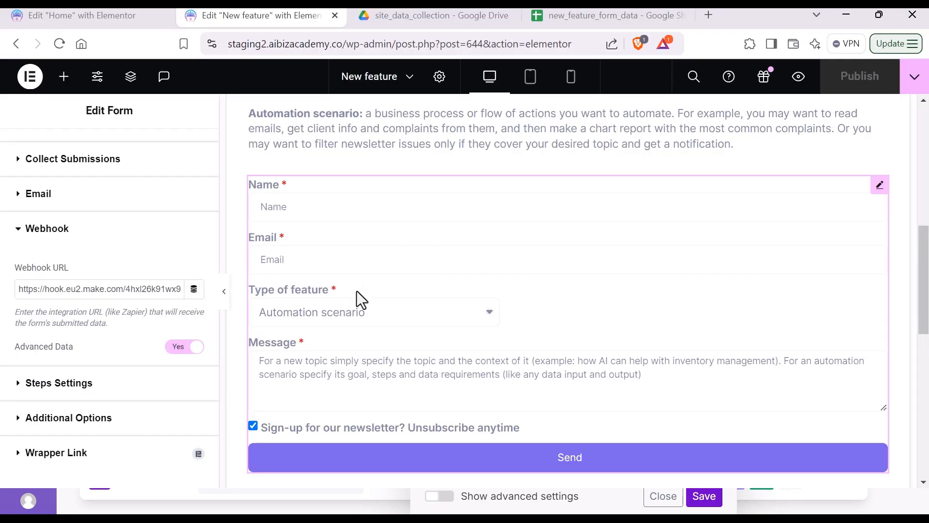
key("alt+Tab")
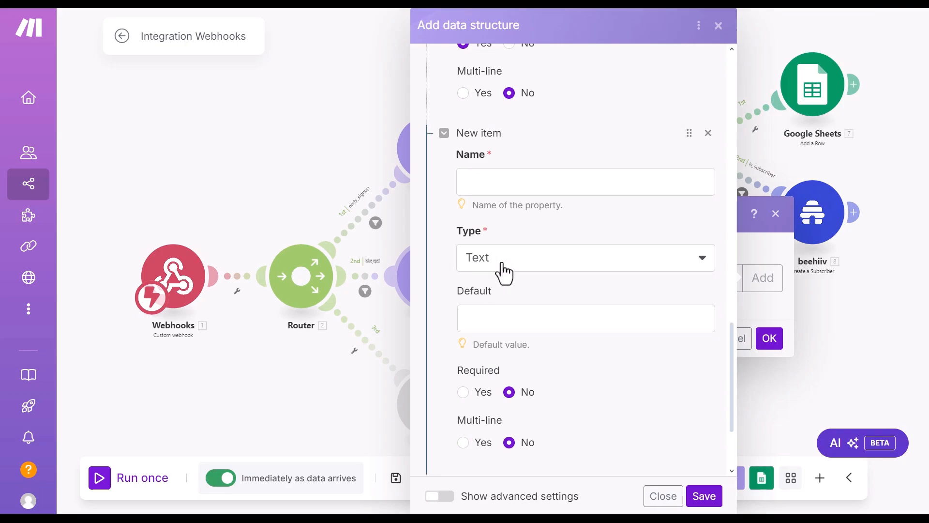
left_click(525, 184)
type("message")
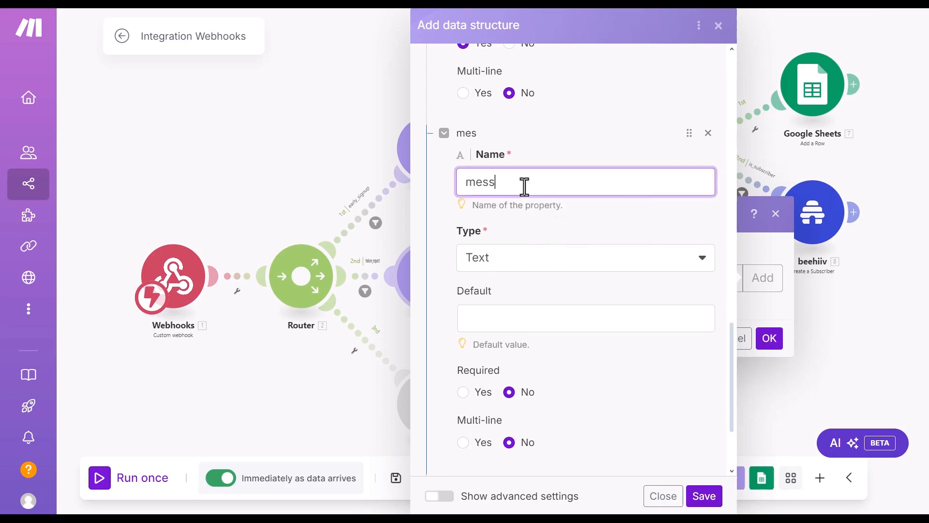
left_click(464, 392)
scroll(612, 372, "down", 3)
Step: Add an optional fifth property named 'subscribe_to_newletter'
left_click(472, 351)
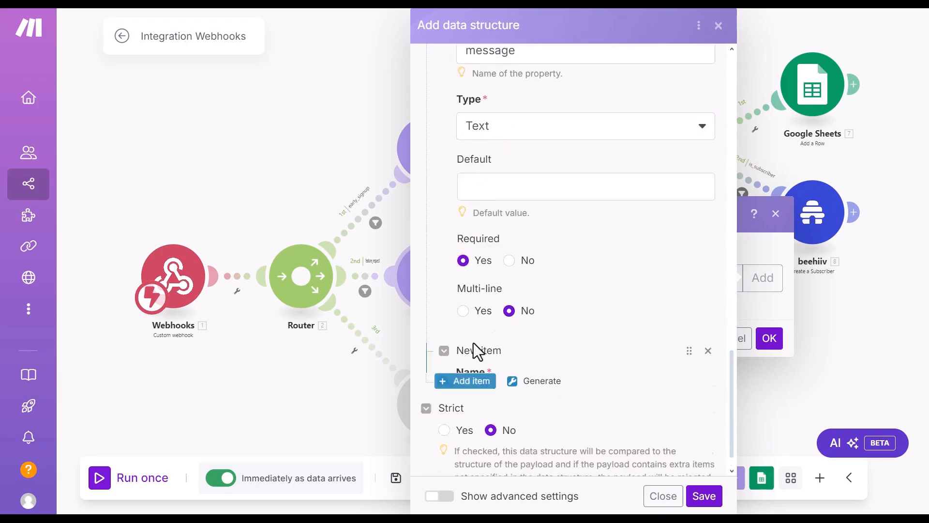
scroll(573, 302, "down", 3)
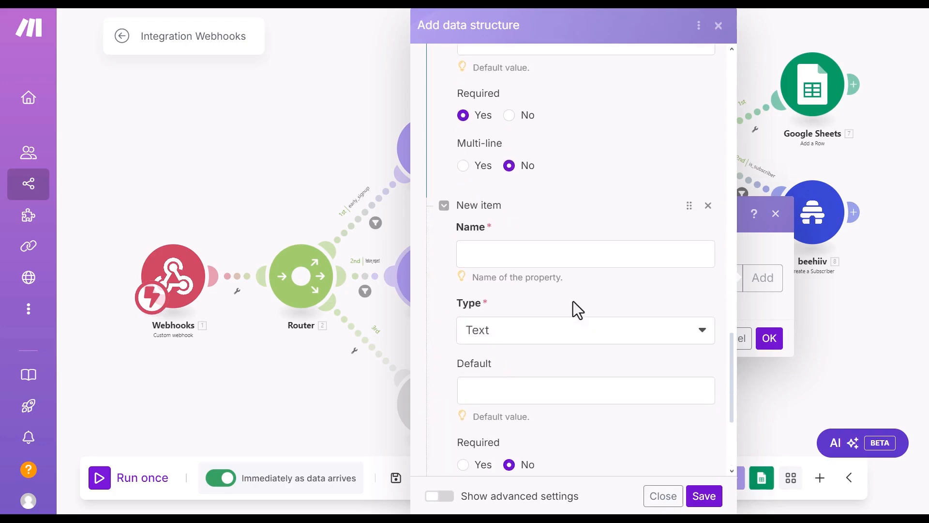
left_click(532, 249)
type("subscribe_to_newletter")
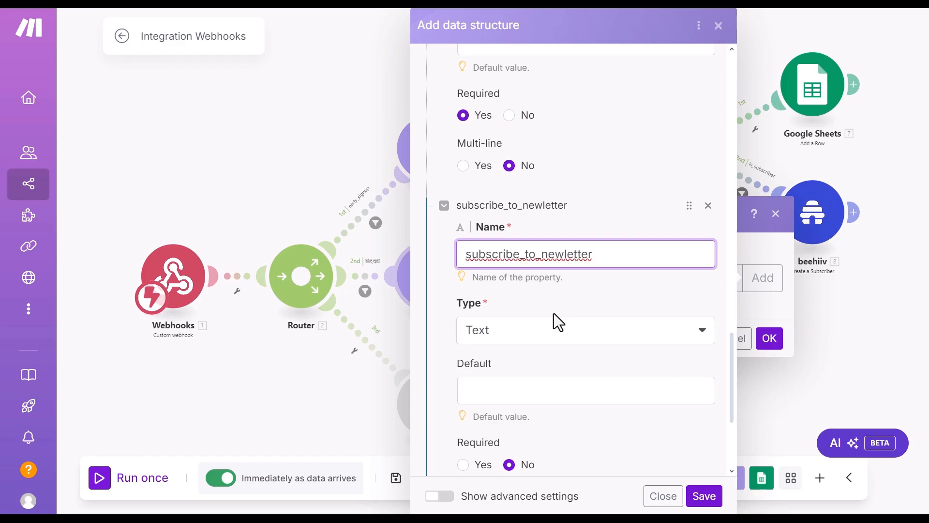
scroll(554, 313, "down", 4)
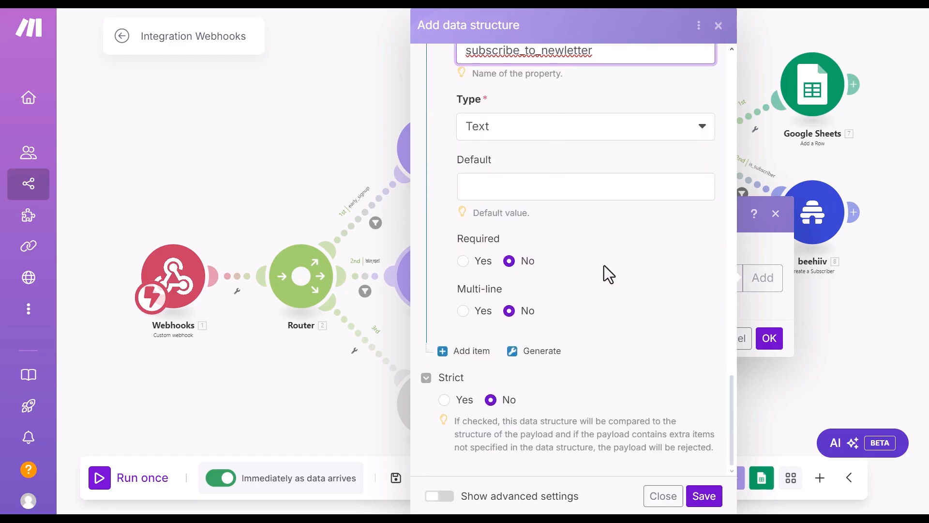
Step: Save new_feature_json_structure and map the webhook's Name and Email into the name and email fields
left_click(711, 498)
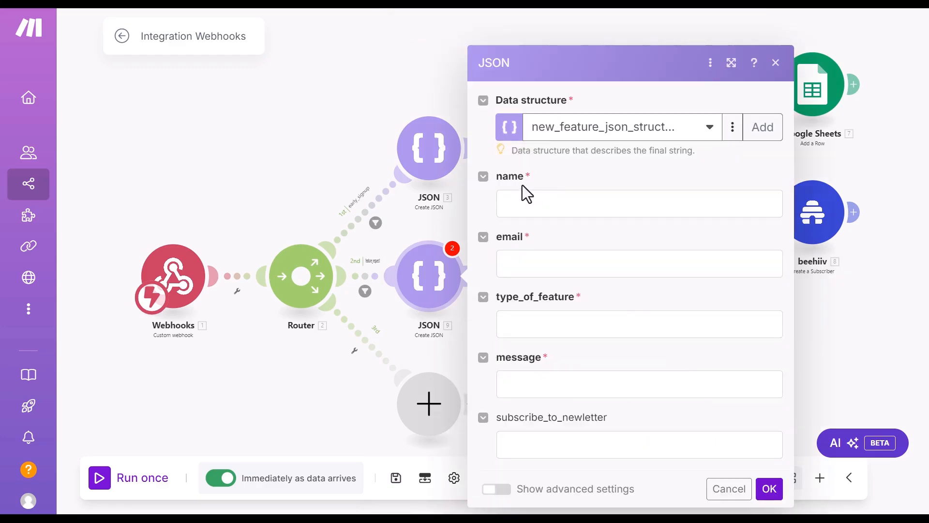
left_click(540, 203)
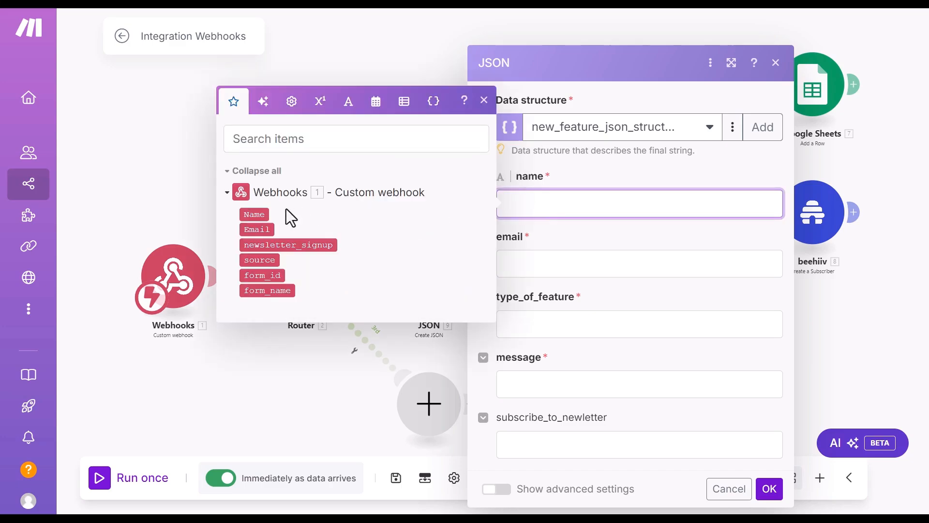
left_click(253, 214)
left_click(608, 269)
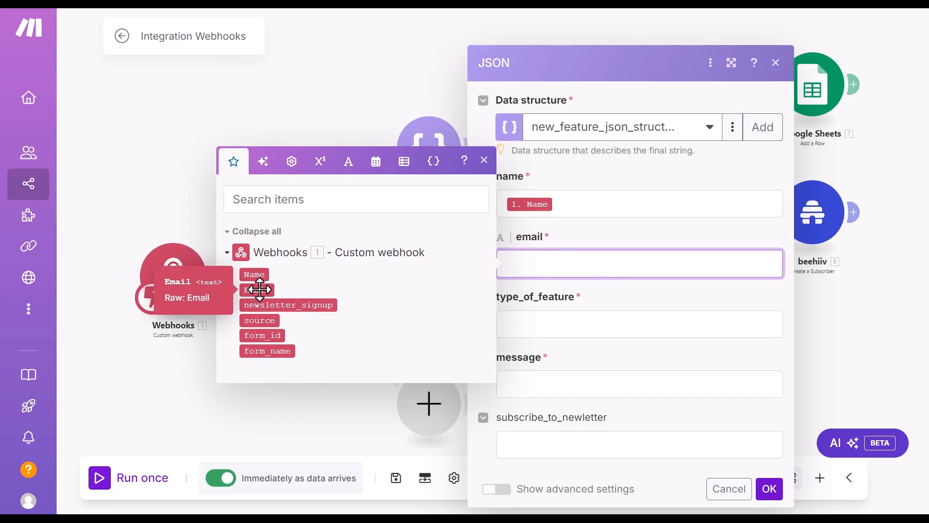
left_click(257, 289)
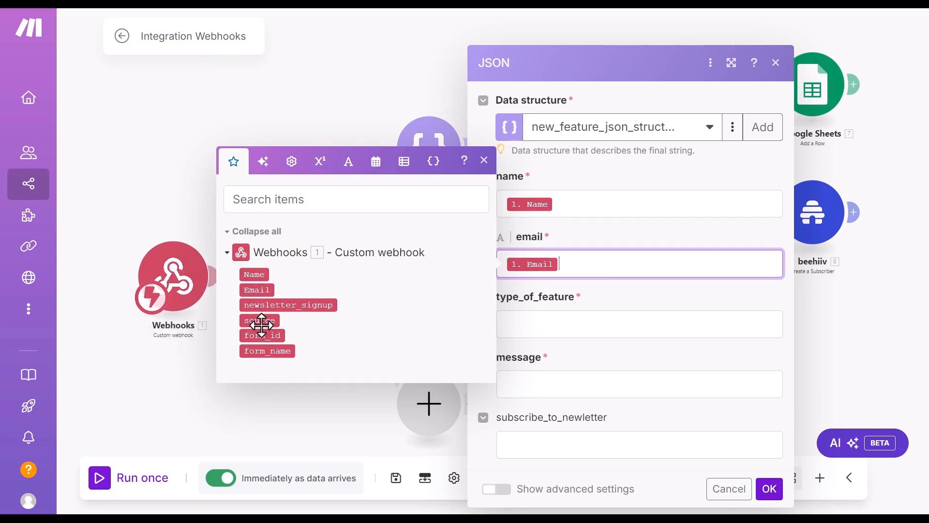
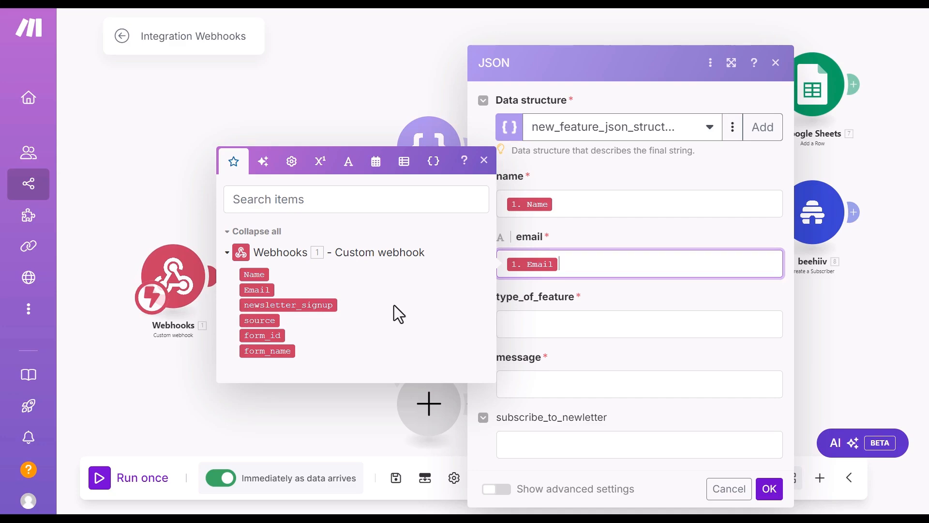
Step: Close the unfinished JSON module and save the scenario despite the empty required-field warning
left_click(769, 489)
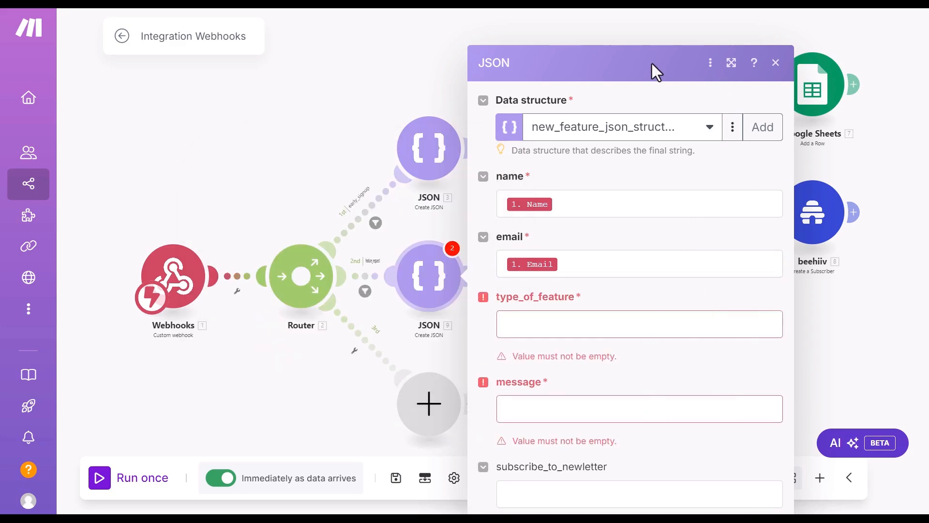
left_click(776, 63)
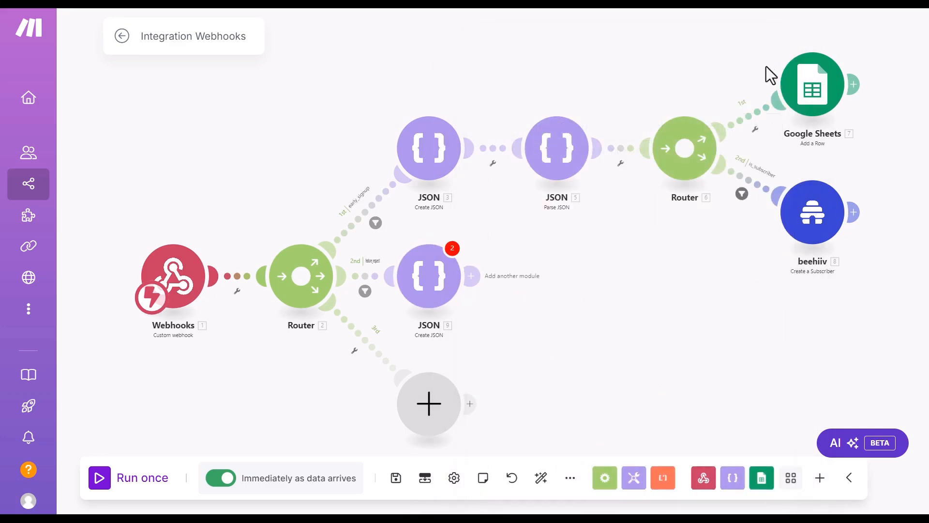
left_click(397, 480)
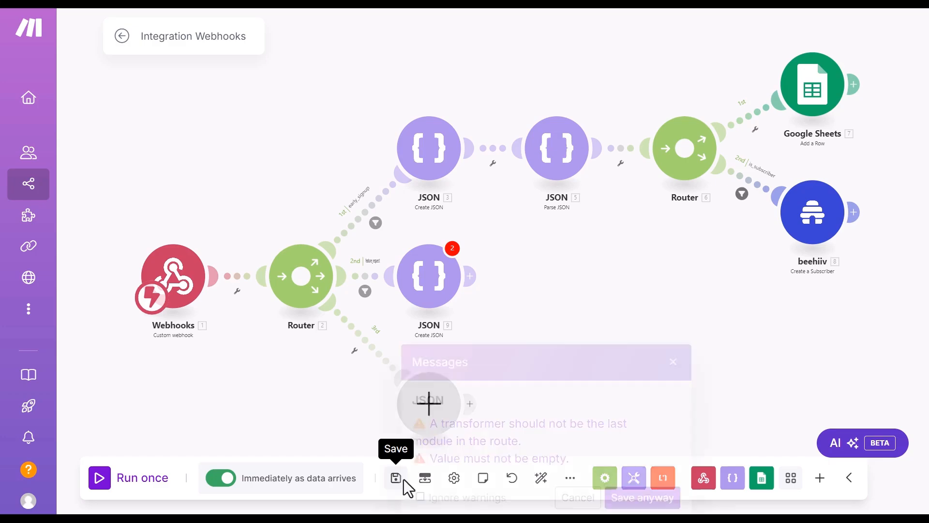
left_click(643, 499)
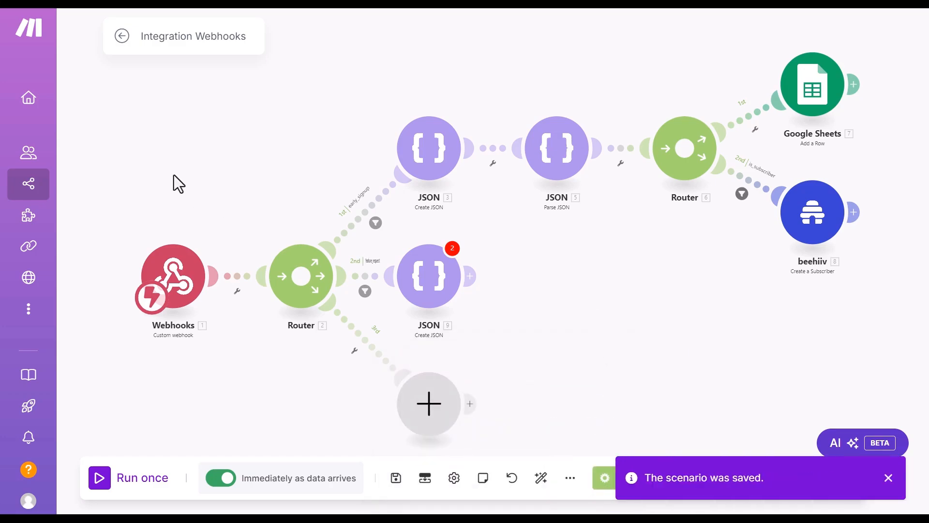
left_click(175, 283)
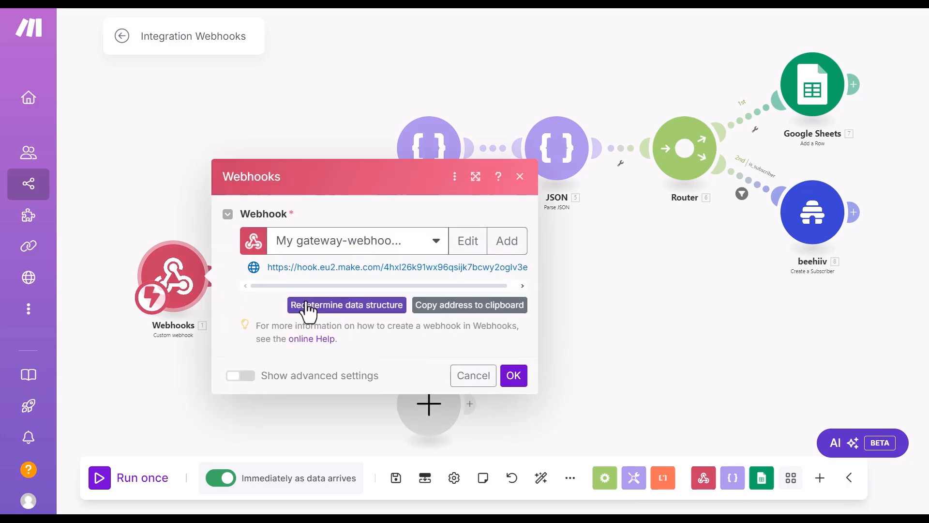
Step: Redetermine the gateway webhook's data structure so it listens for a new form sample
left_click(340, 306)
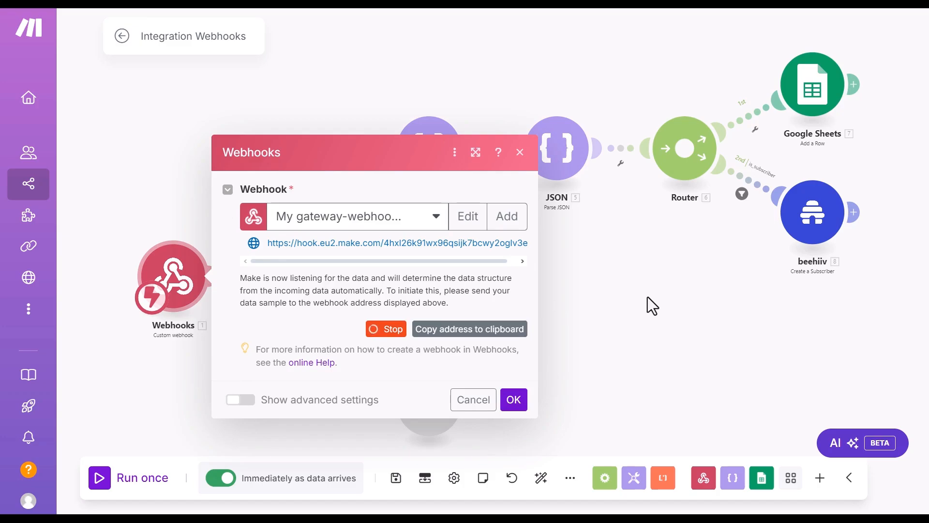
Step: Open the published feature request page from the Elementor editor
key("alt+Tab")
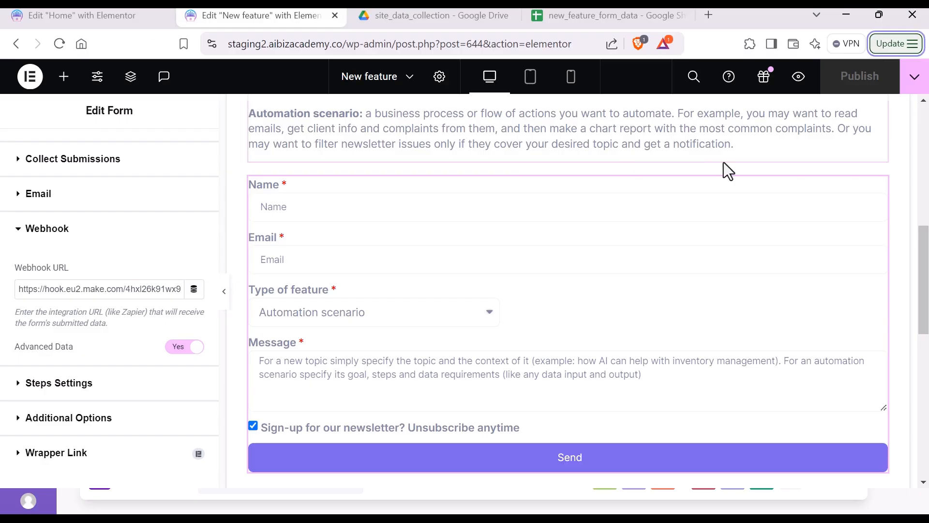
left_click(911, 92)
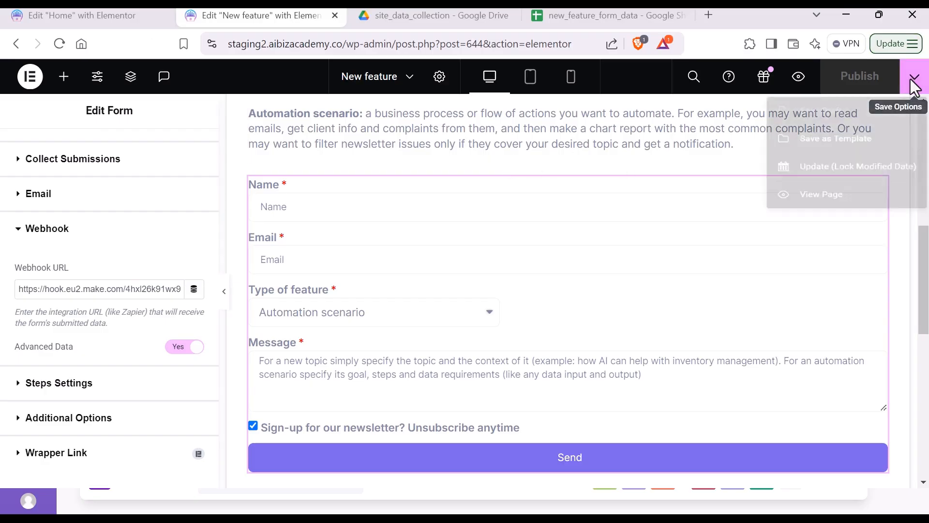
left_click(813, 230)
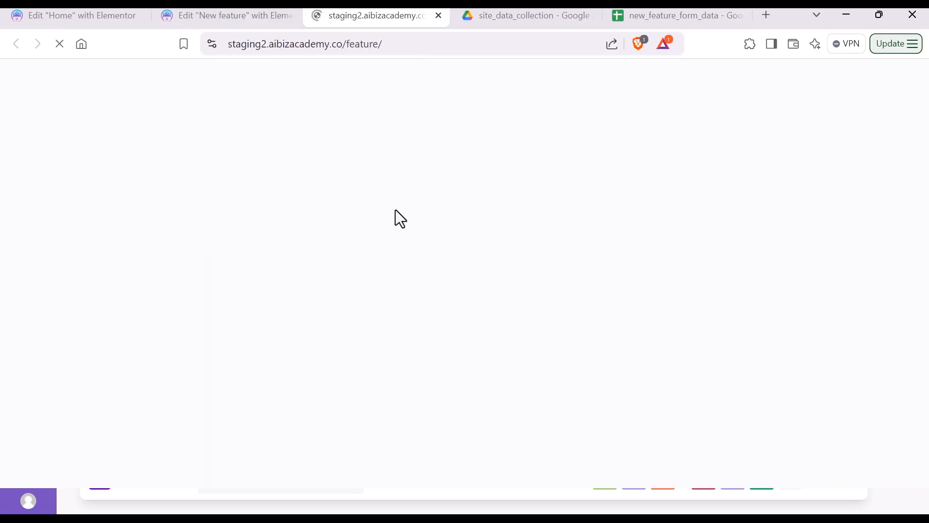
scroll(323, 252, "down", 10)
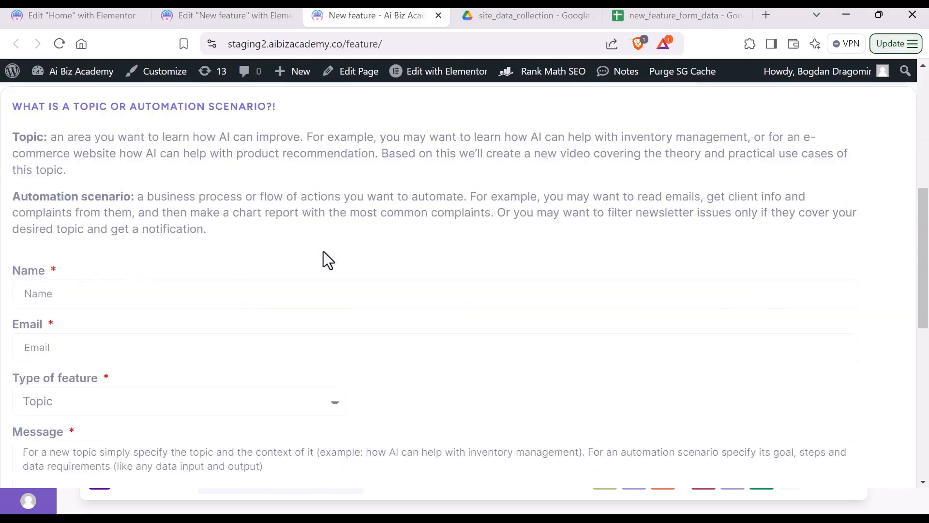
scroll(323, 254, "up", 5)
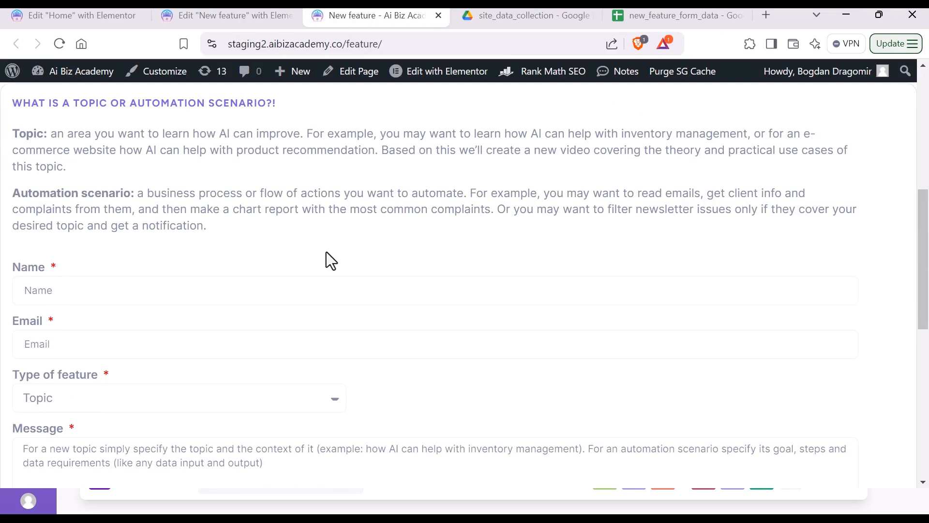
Step: Submit a test request: autofilled name and email, Automation scenario, 'make email auto respond', newsletter unticked
left_click(214, 282)
left_click(160, 328)
left_click(143, 341)
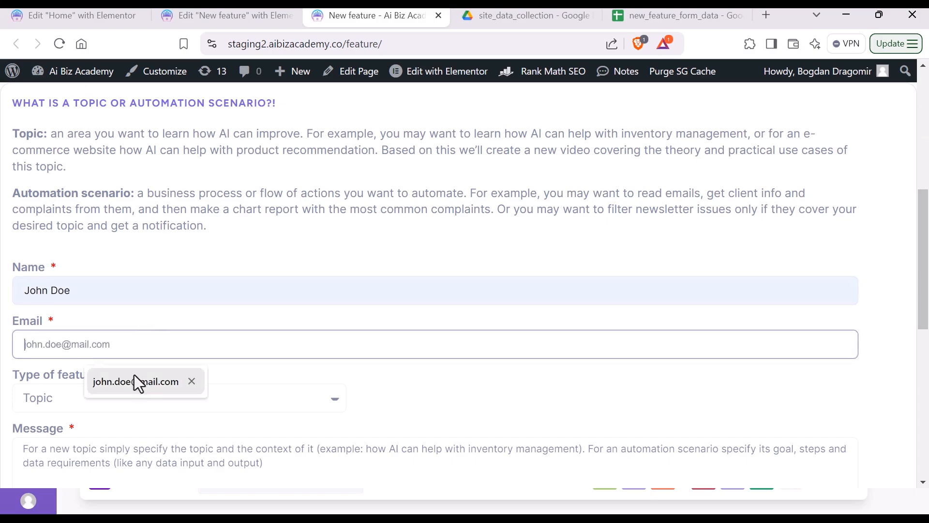
left_click(135, 379)
scroll(195, 303, "down", 3)
left_click(118, 261)
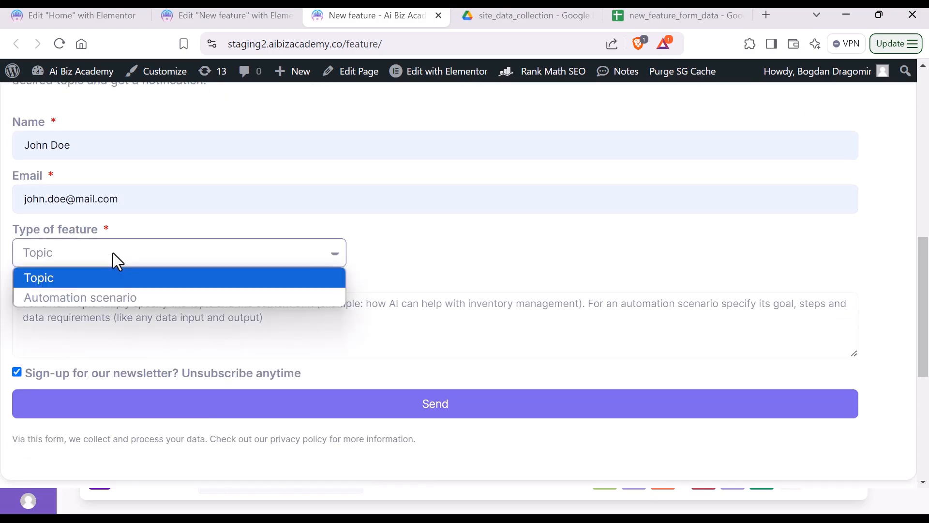
left_click(113, 296)
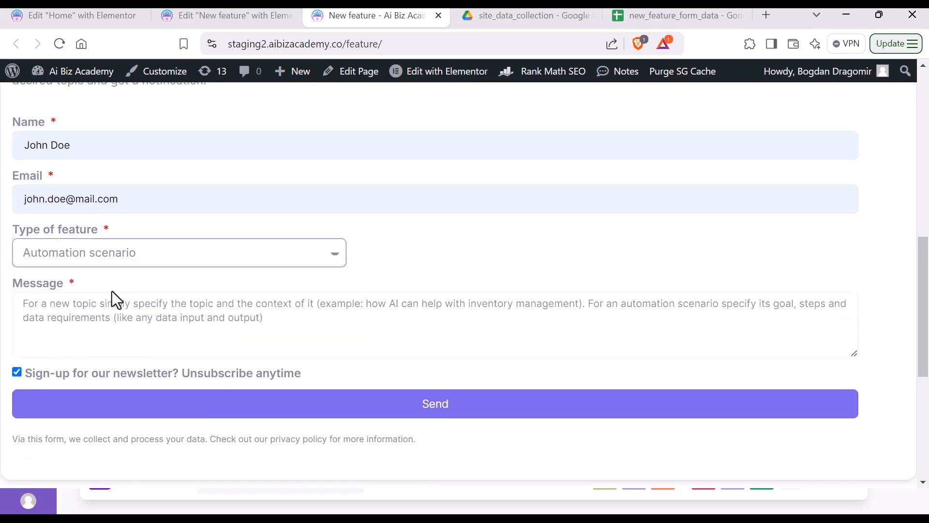
left_click(101, 316)
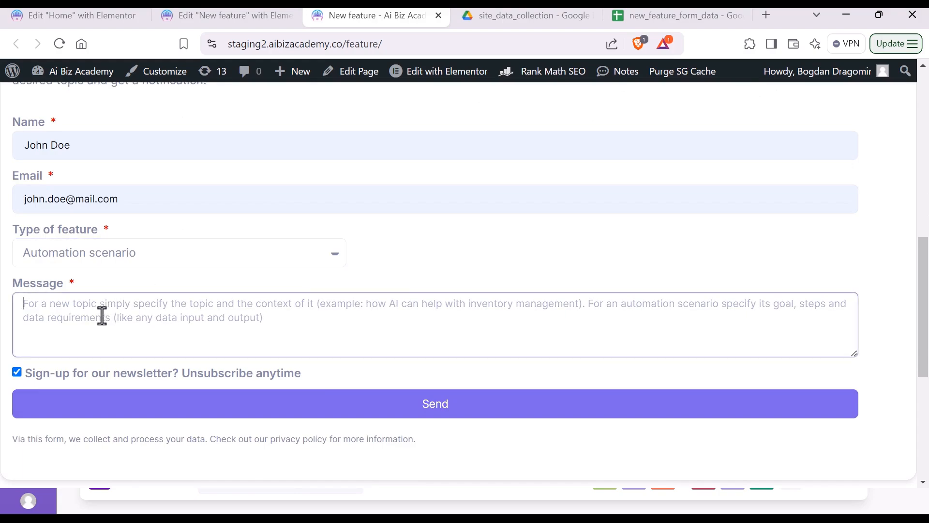
type("make")
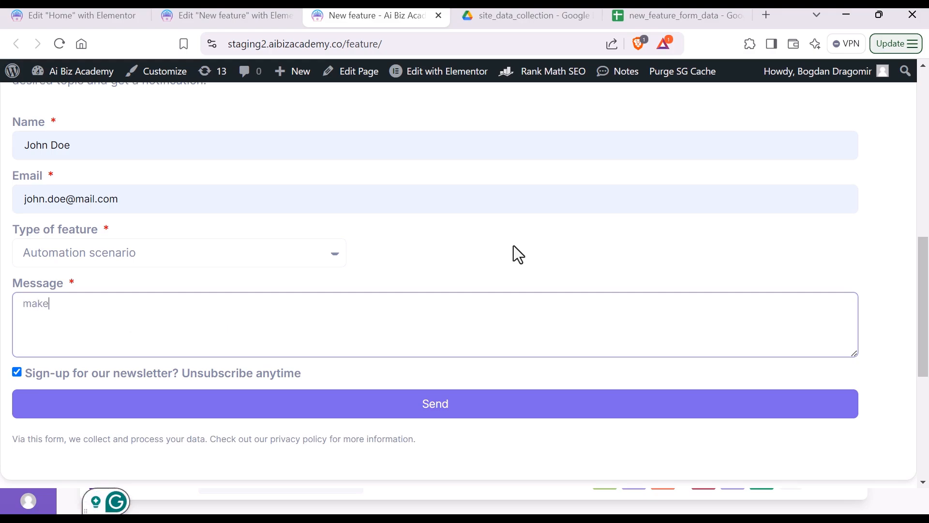
type(" email aut")
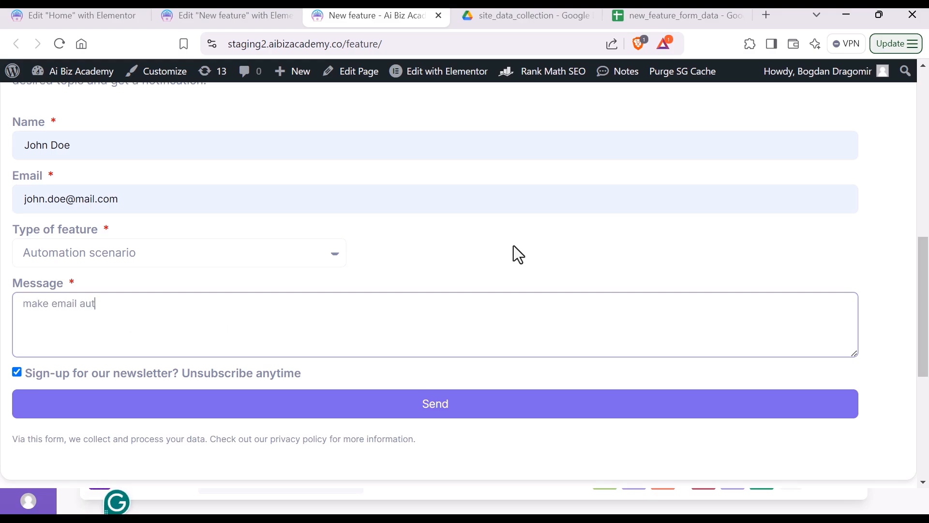
type("o responder")
left_click(17, 372)
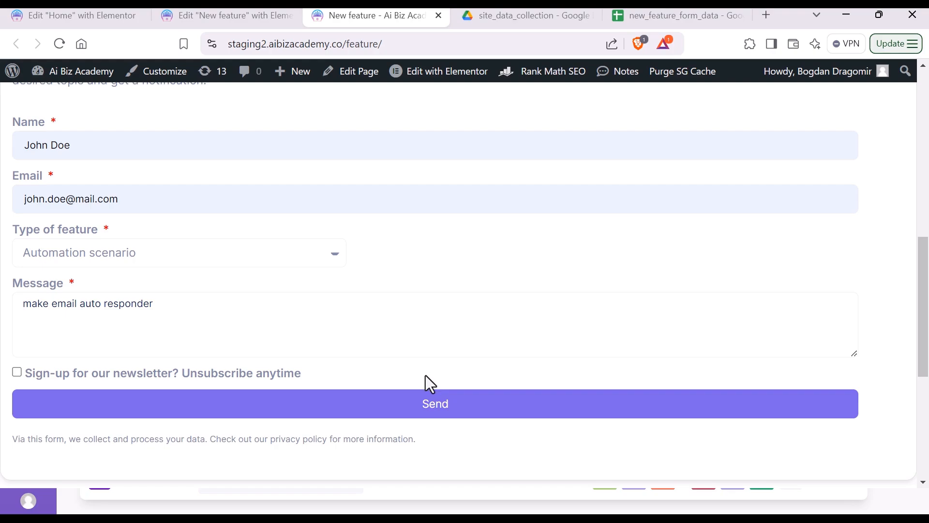
left_click(428, 411)
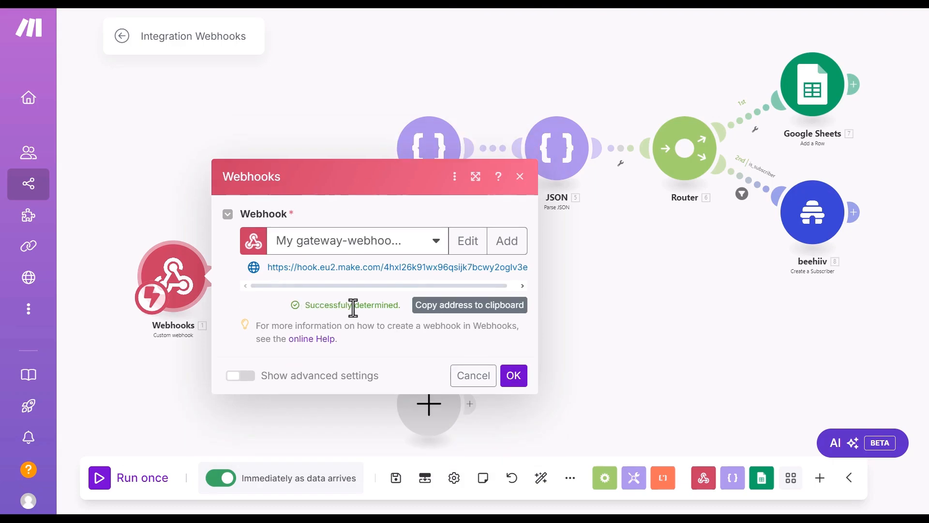
Step: Accept the redetermined webhook structure and set the second JSON module to the new-feature data structure
left_click(509, 380)
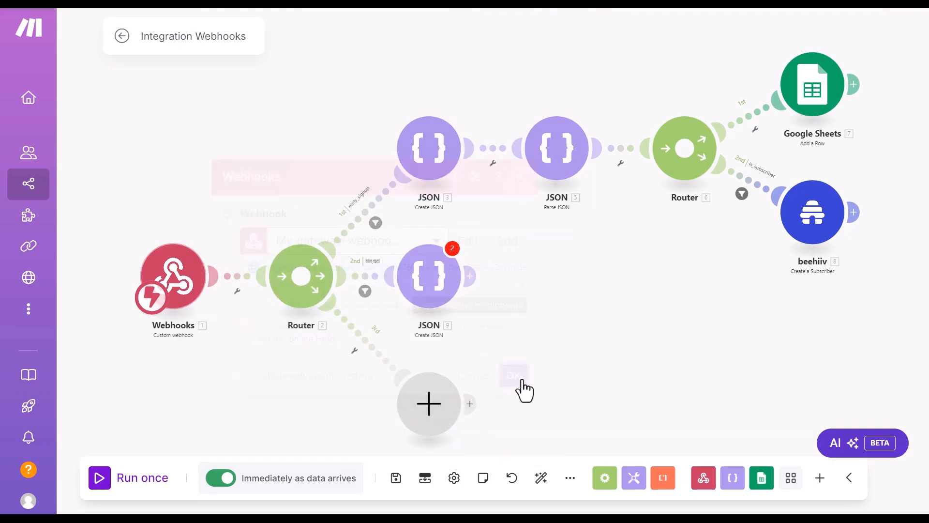
left_click(441, 287)
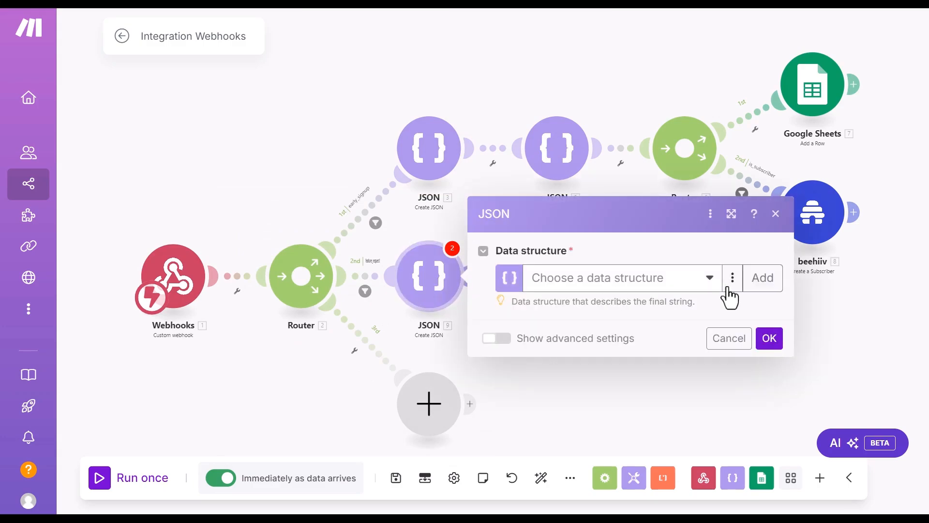
left_click(711, 280)
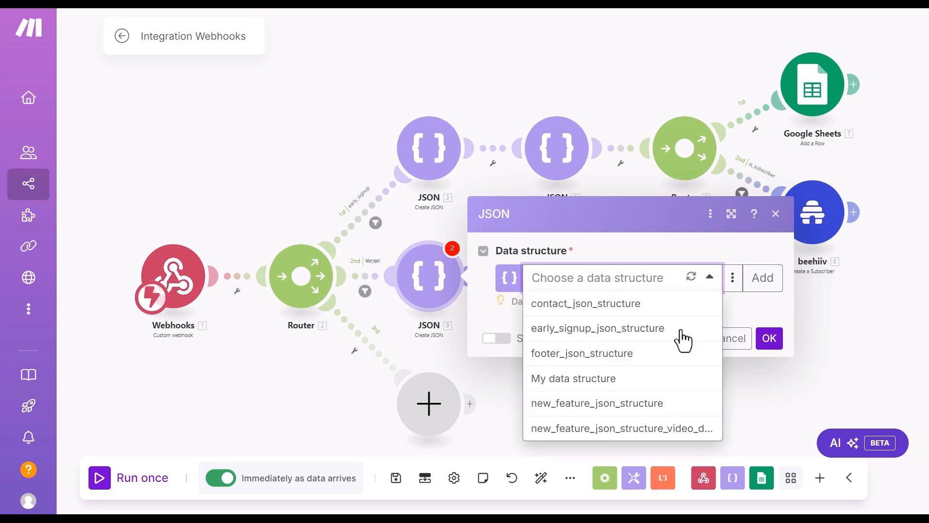
left_click(629, 428)
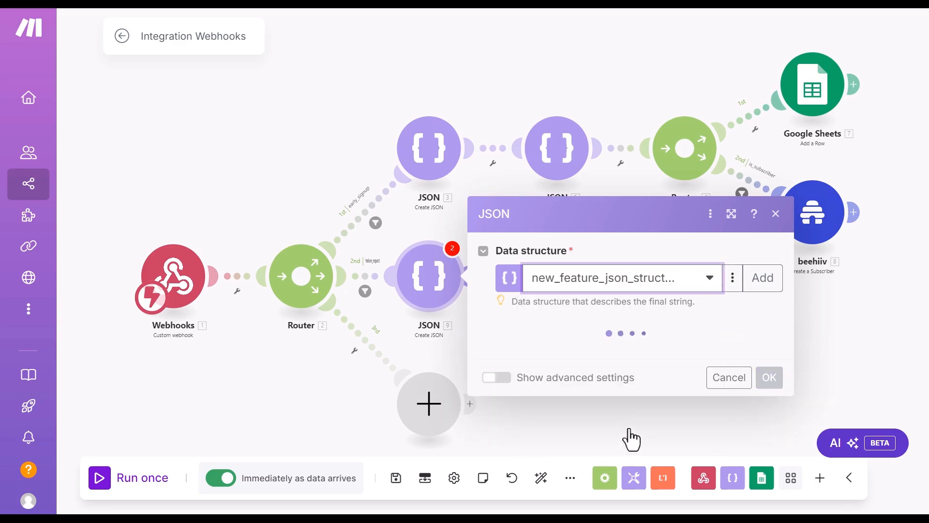
Step: Map the webhook's name, email, type, message and newsletter_signup into the matching JSON fields
left_click(561, 210)
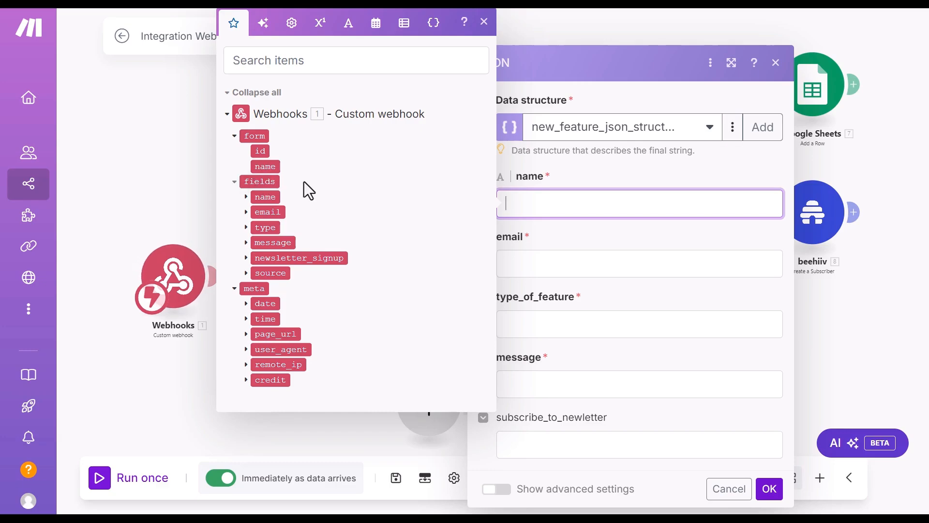
left_click_drag(265, 196, 547, 203)
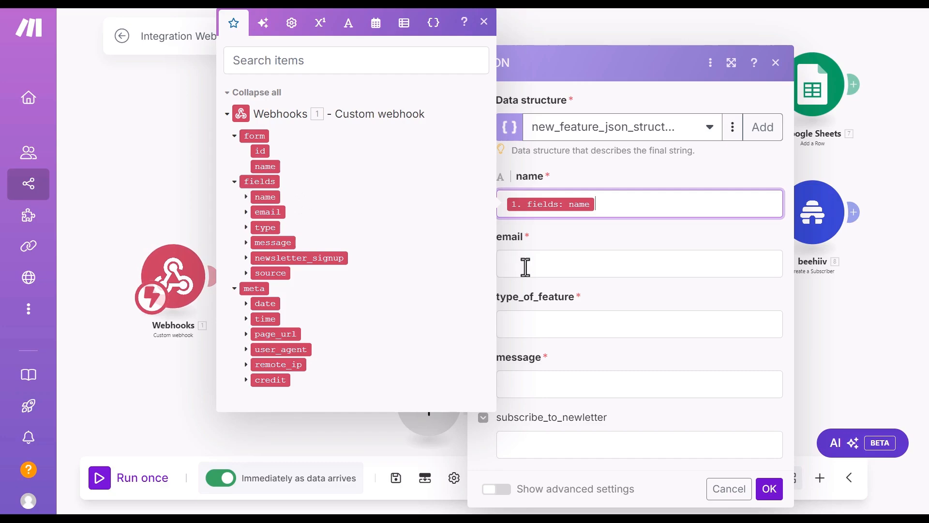
left_click(525, 266)
left_click(269, 266)
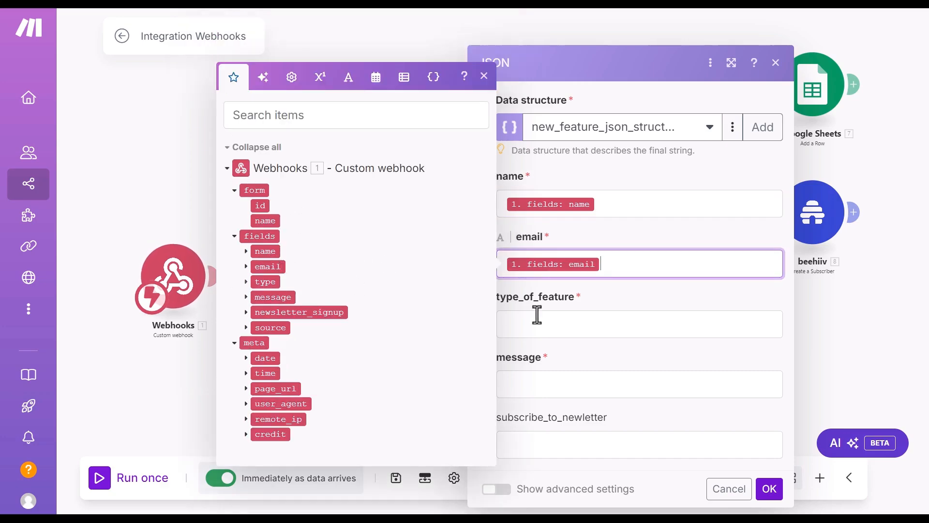
left_click(548, 327)
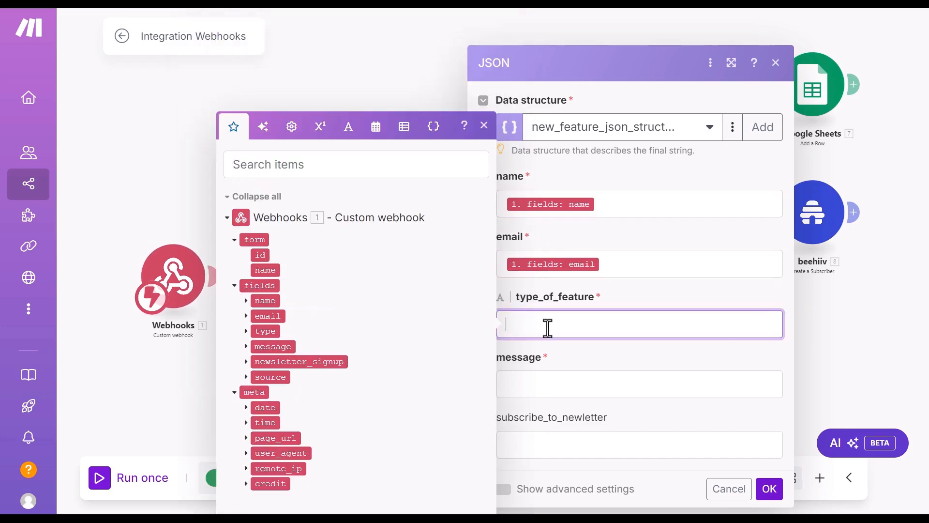
left_click(266, 331)
left_click(539, 385)
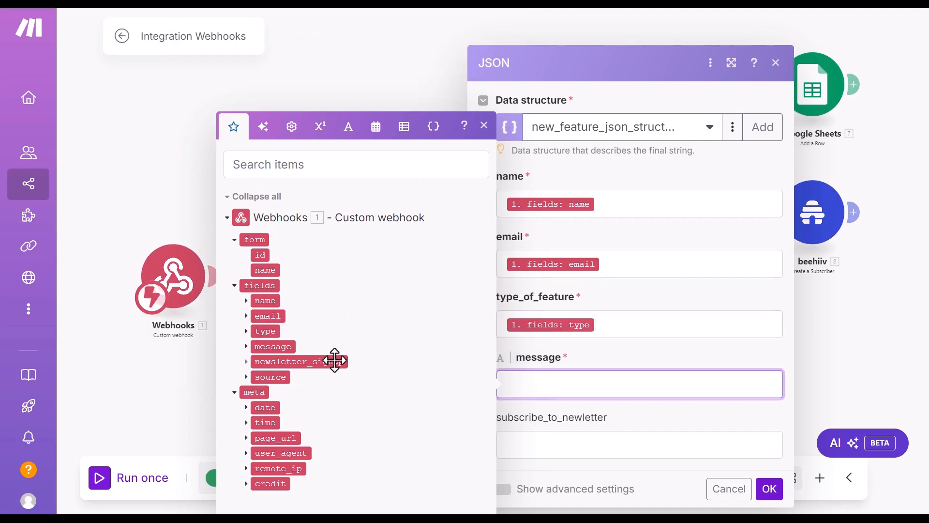
left_click(274, 347)
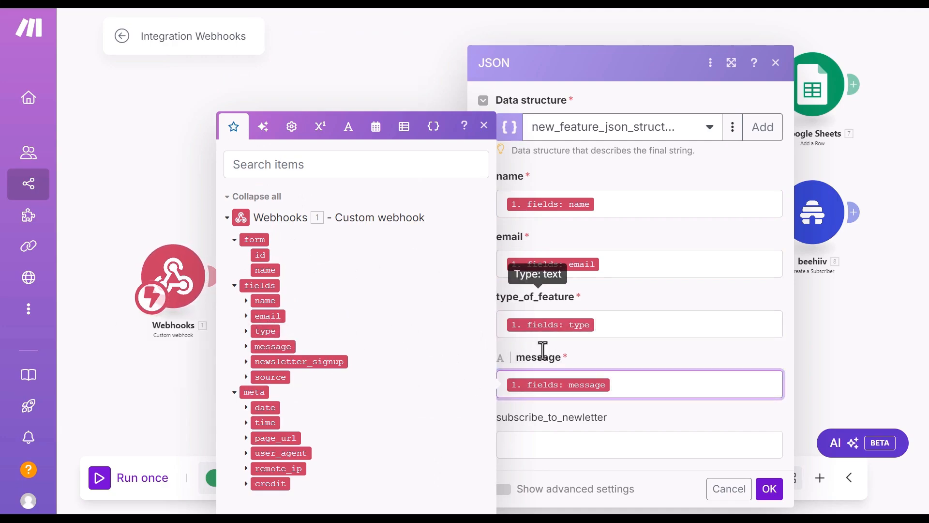
left_click(551, 443)
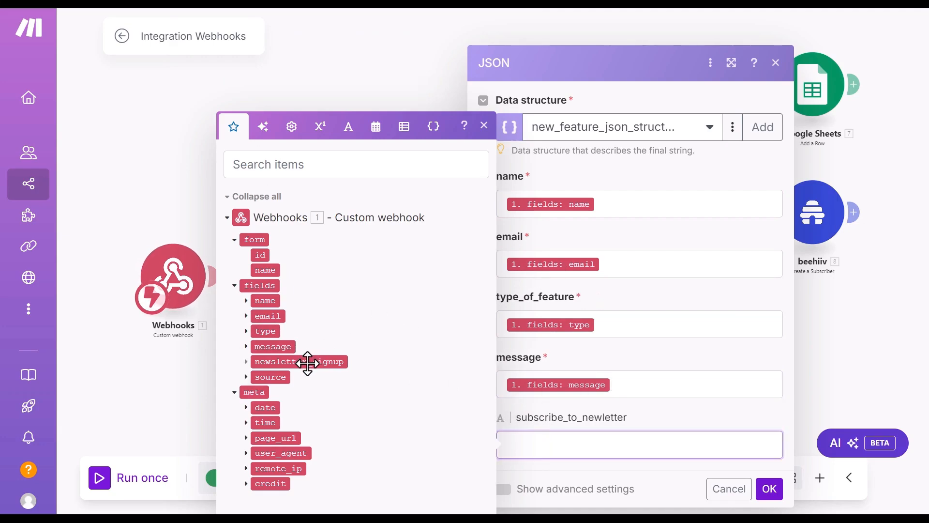
left_click(313, 362)
left_click(770, 489)
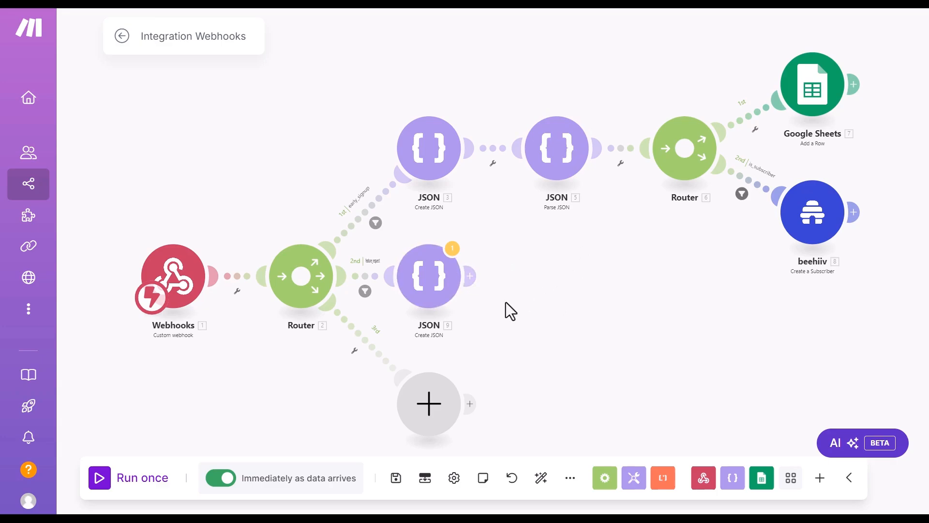
Step: Add a Parse JSON module after JSON 9 parsing 9. JSON string with the new_feature data structure
left_click(470, 276)
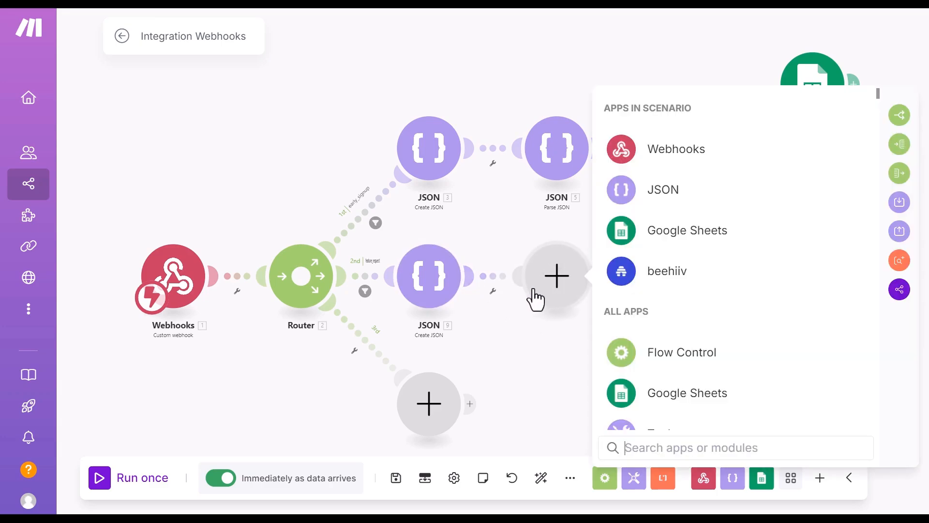
left_click(715, 196)
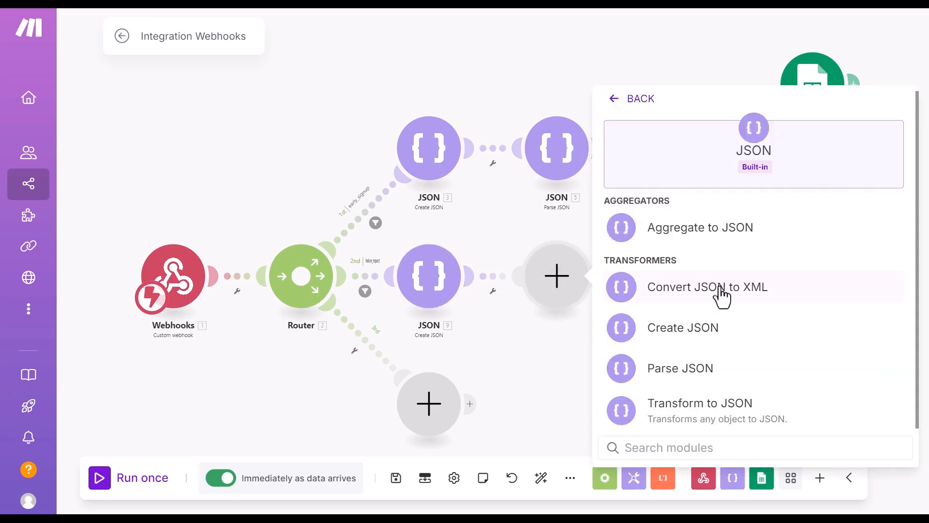
left_click(661, 373)
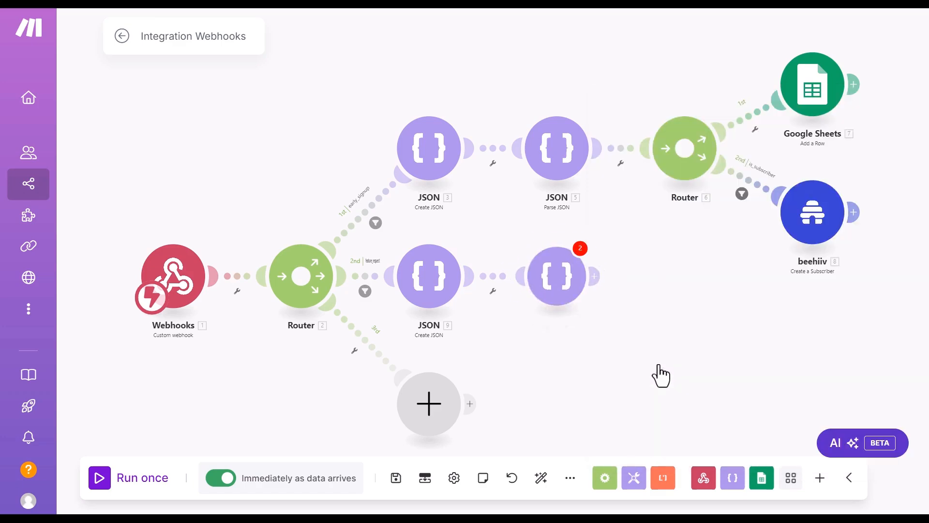
left_click(836, 233)
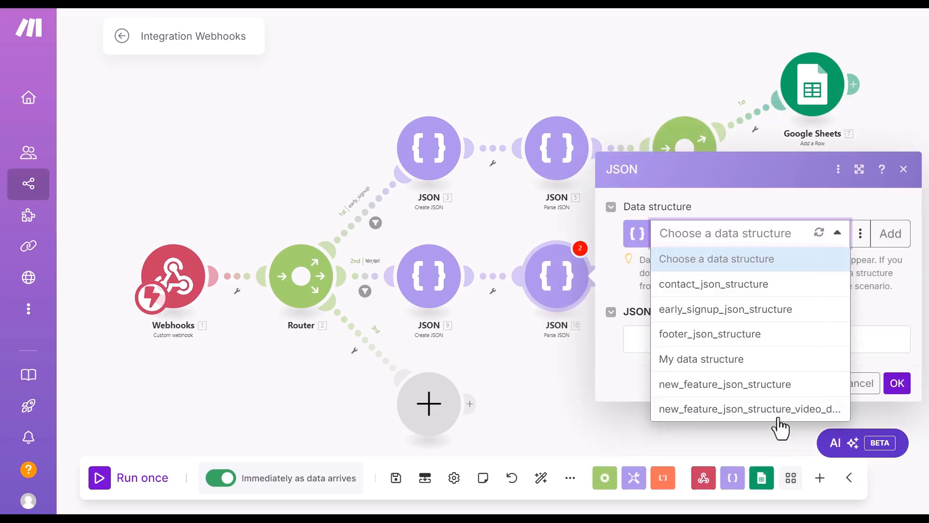
left_click(688, 409)
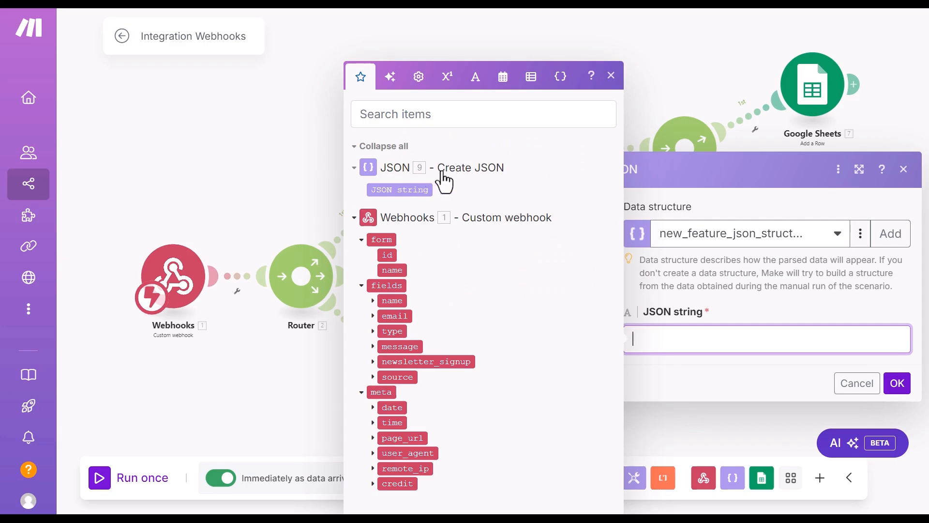
left_click(397, 189)
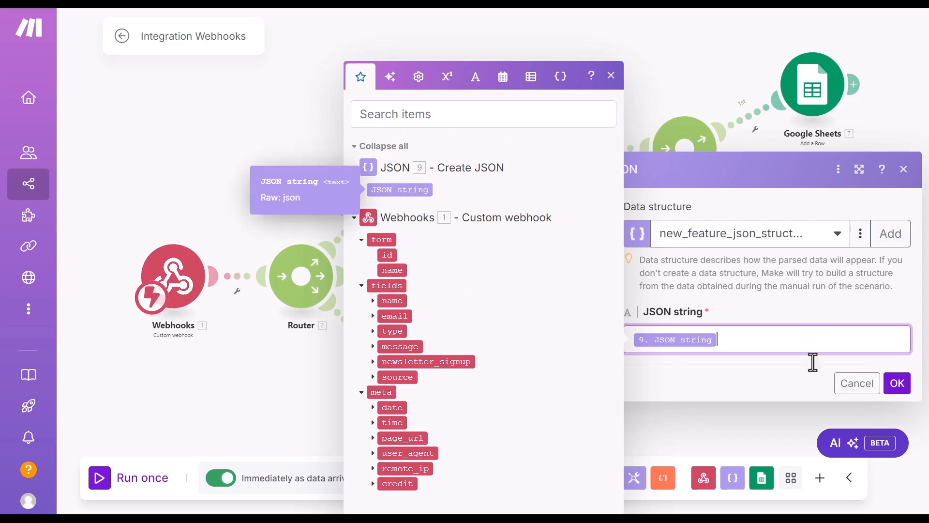
left_click(898, 383)
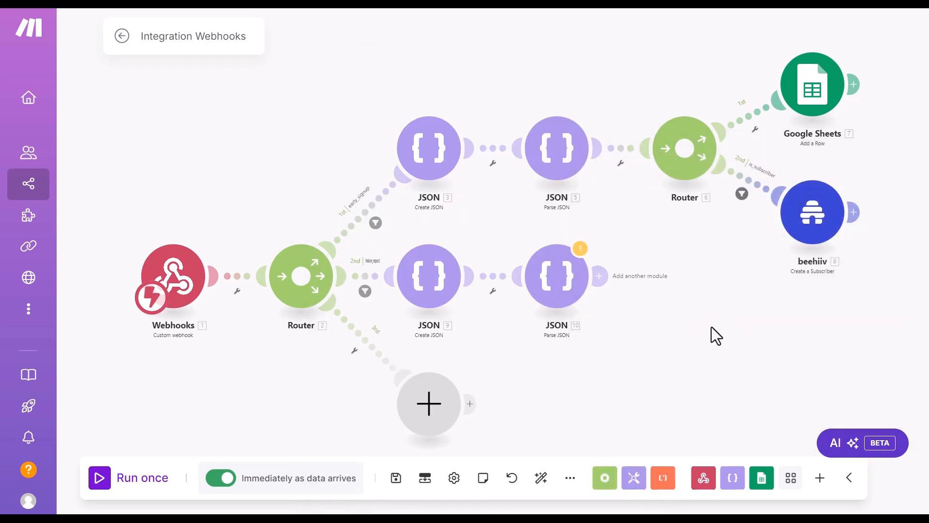
Step: Place a Router after the Parse JSON module and open its second route's options
left_click_drag(751, 347, 571, 339)
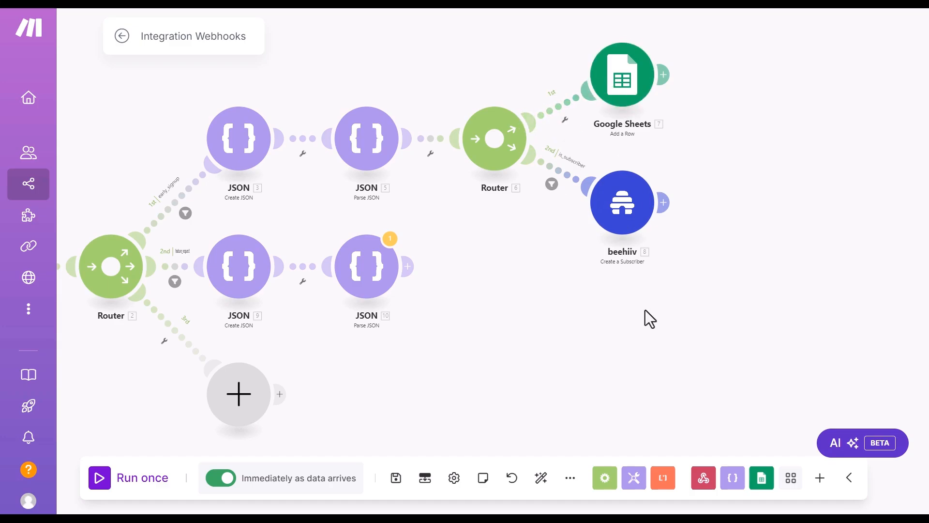
left_click(408, 266)
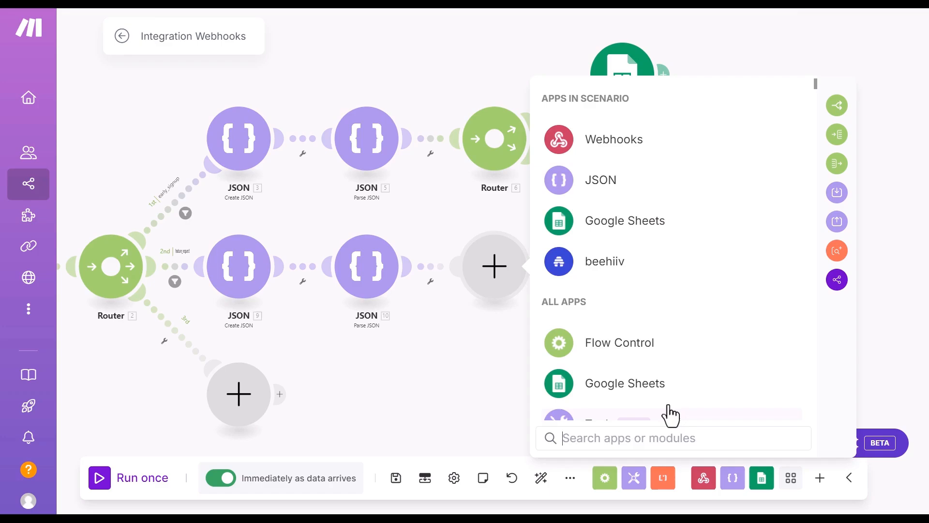
type("rout")
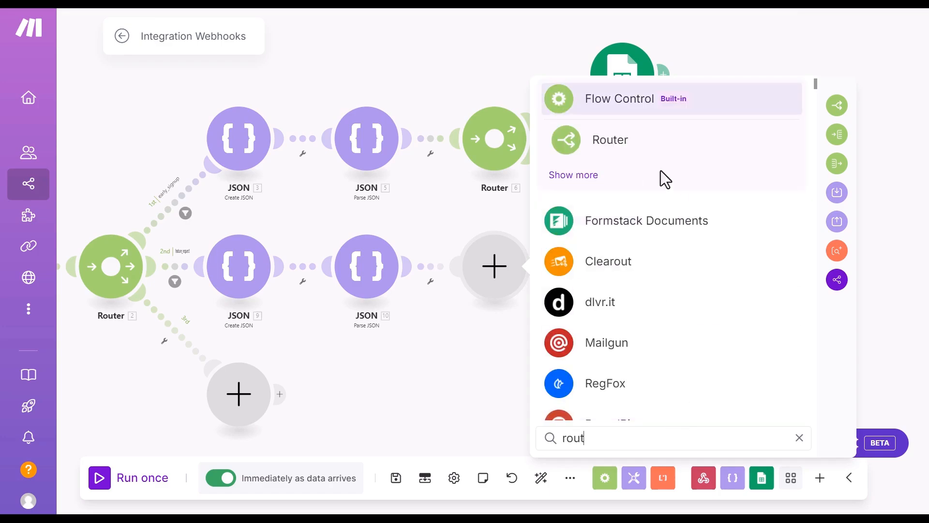
left_click(628, 142)
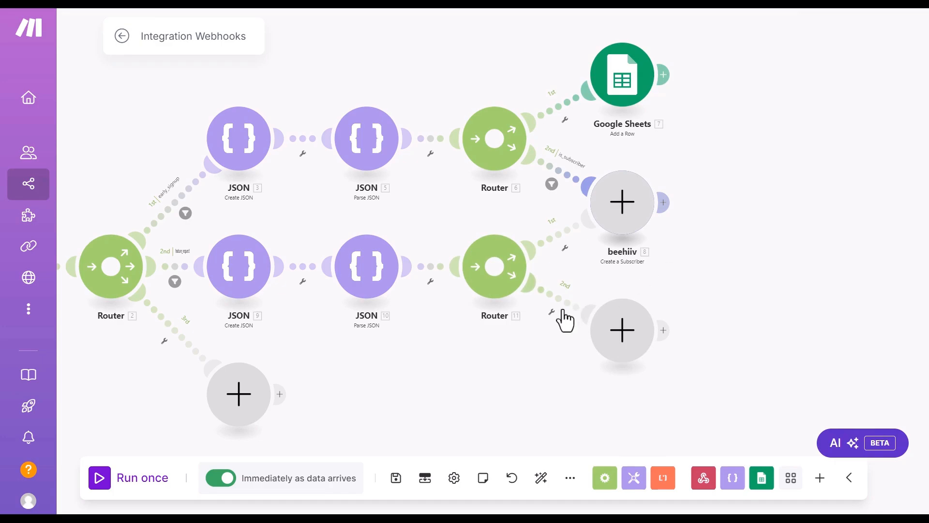
left_click(552, 314)
Step: Filter the second route as is_subscriber, passing only when 10. subscribe_to_newletter equals 'on'
left_click(608, 327)
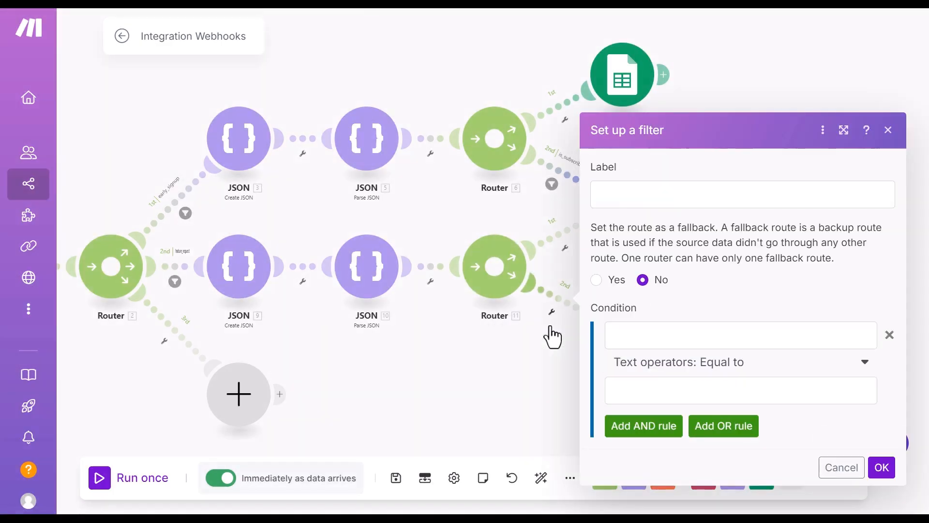
left_click(650, 198)
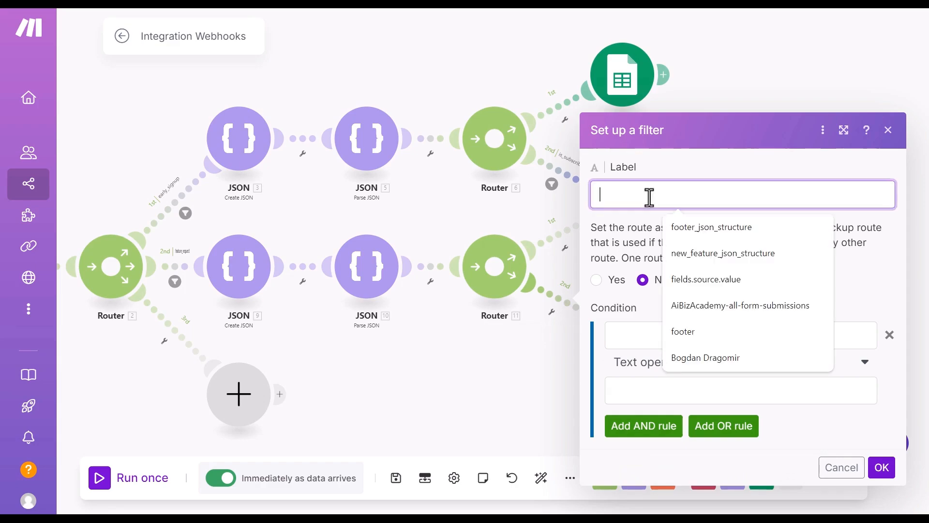
type("is_")
left_click(687, 227)
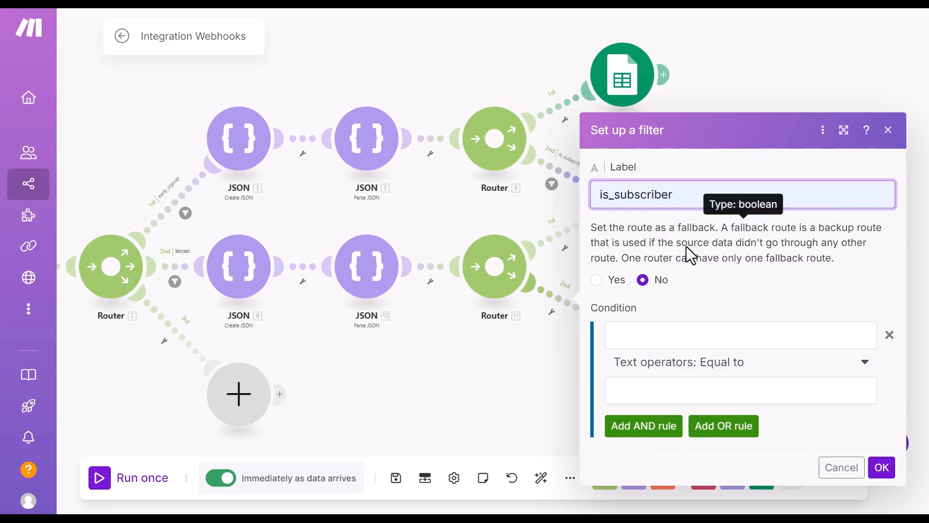
left_click(657, 335)
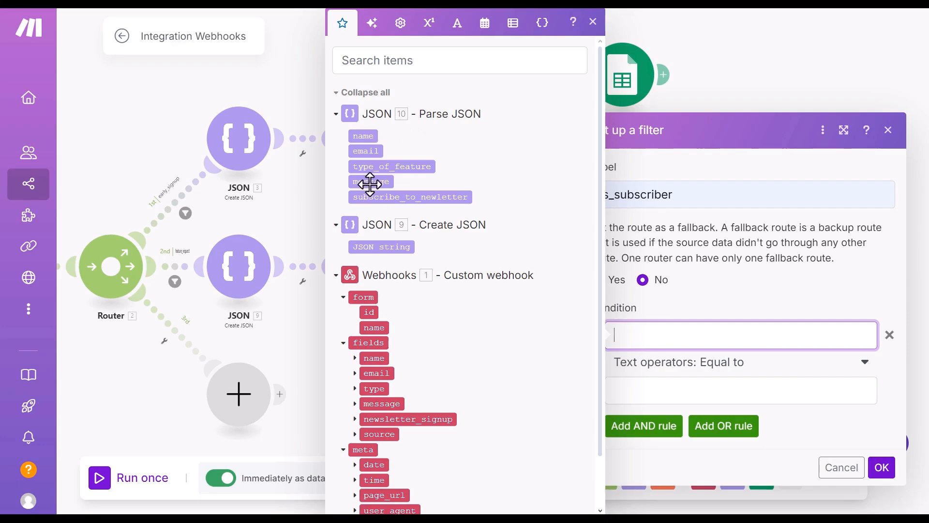
left_click(412, 195)
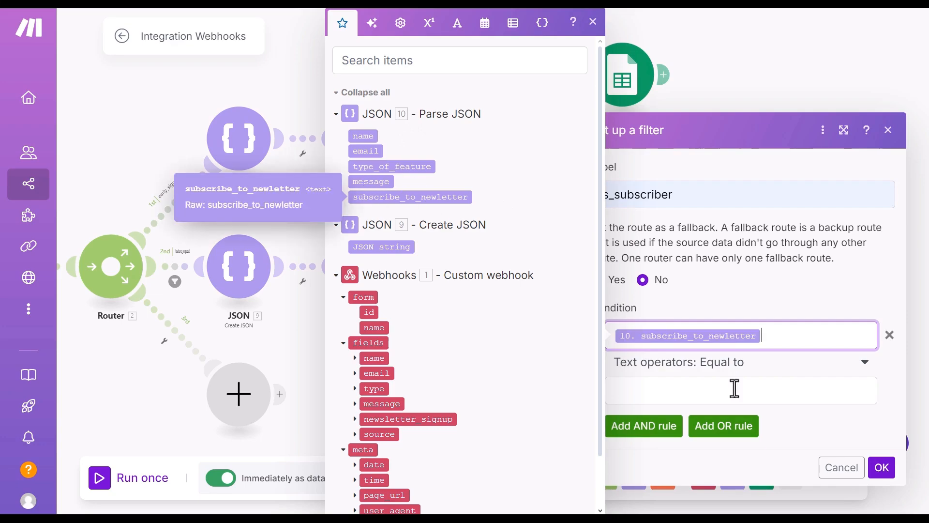
left_click(691, 392)
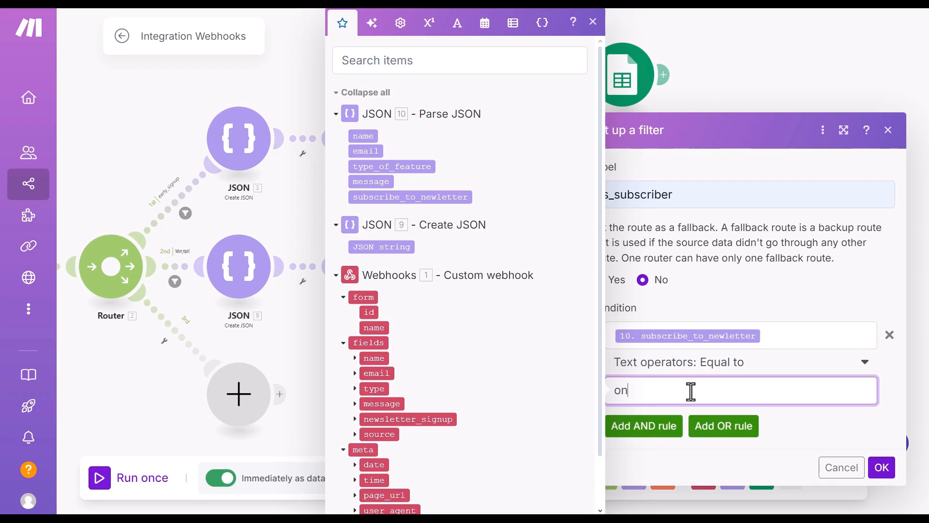
left_click(883, 467)
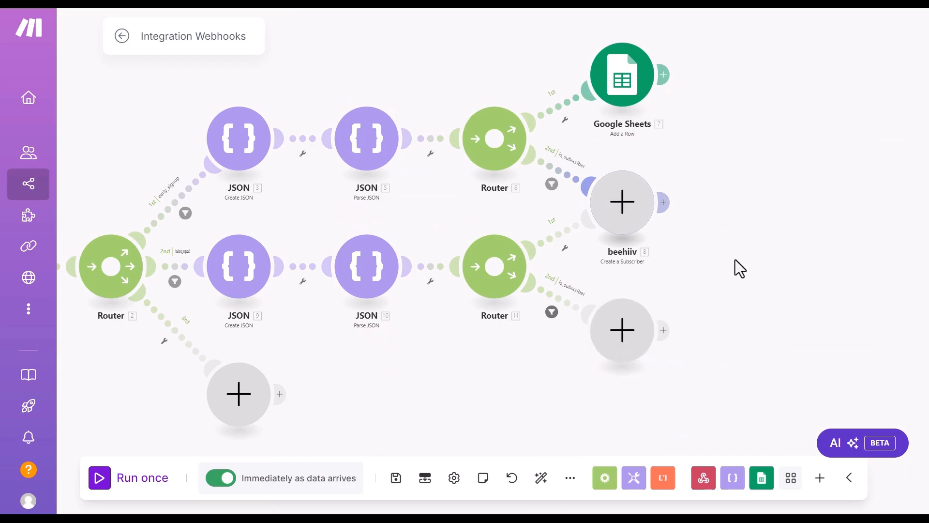
Step: Rearrange the route placeholders and add a beehiiv Create a Subscriber module using 10. email
left_click_drag(639, 314, 606, 377)
left_click_drag(615, 220, 656, 290)
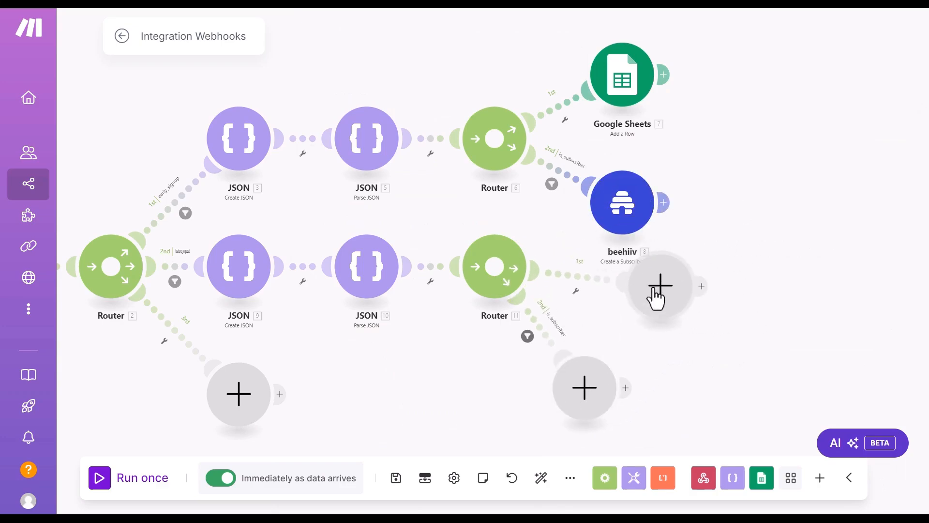
left_click(683, 283)
type("bee")
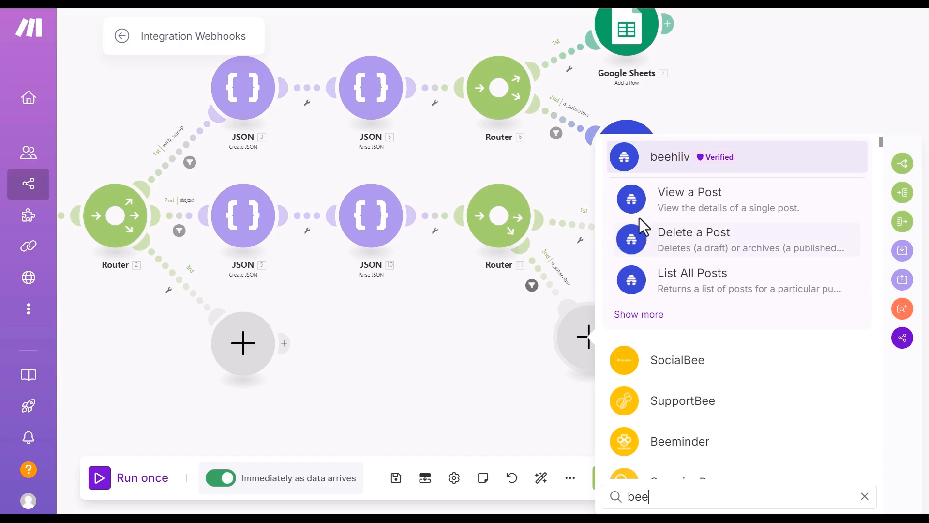
left_click(658, 315)
left_click(725, 273)
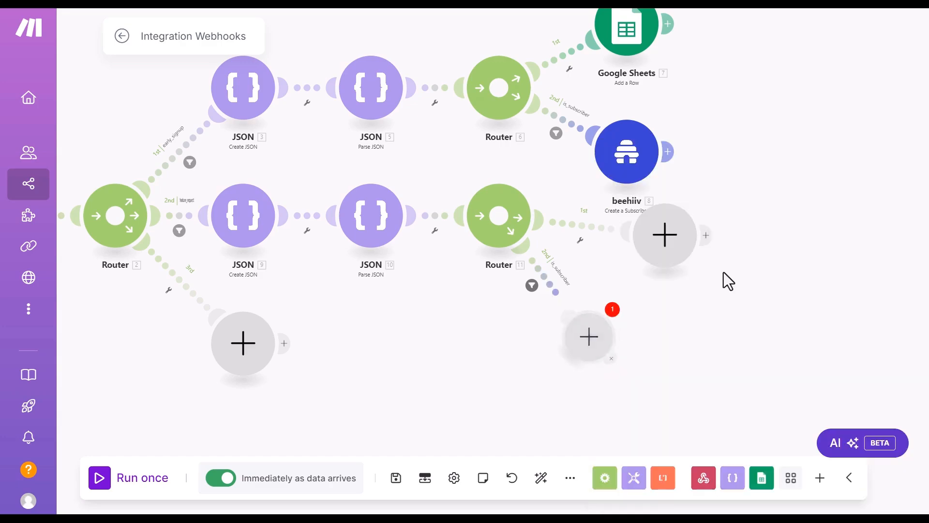
left_click(692, 178)
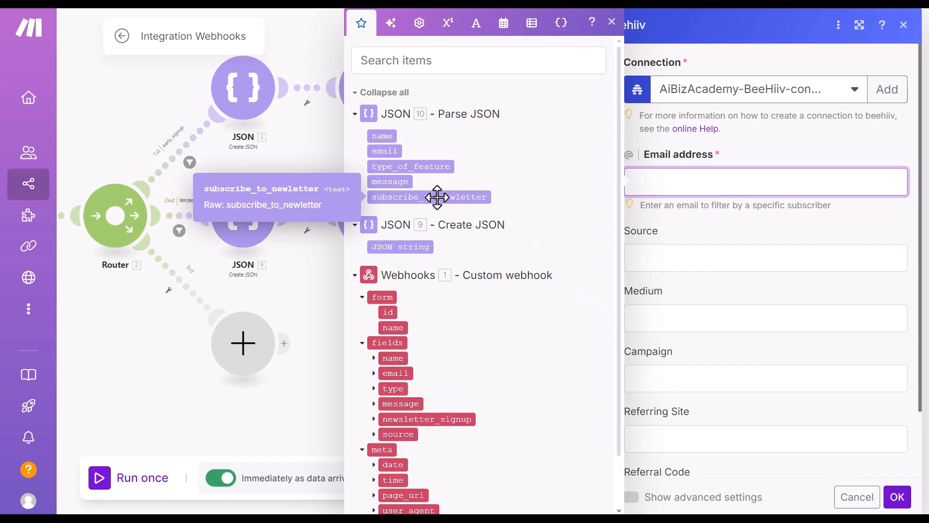
left_click(383, 151)
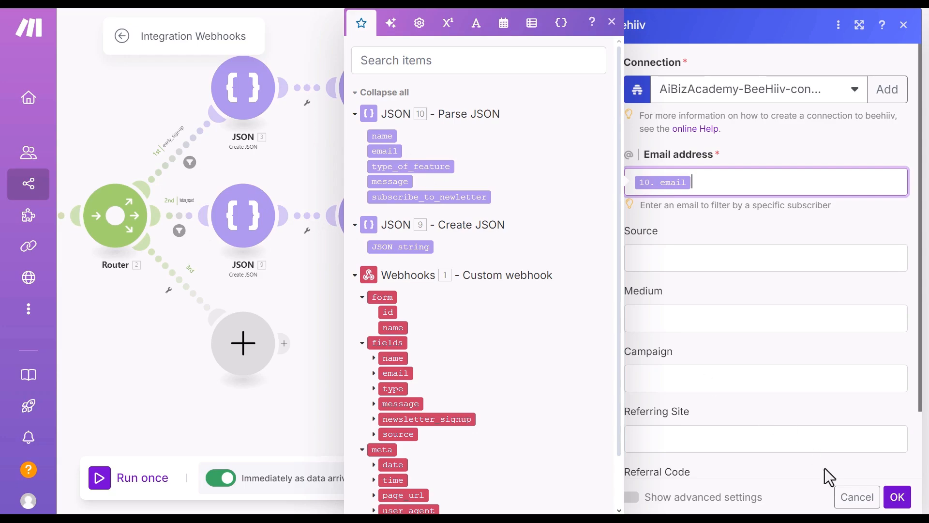
left_click(899, 501)
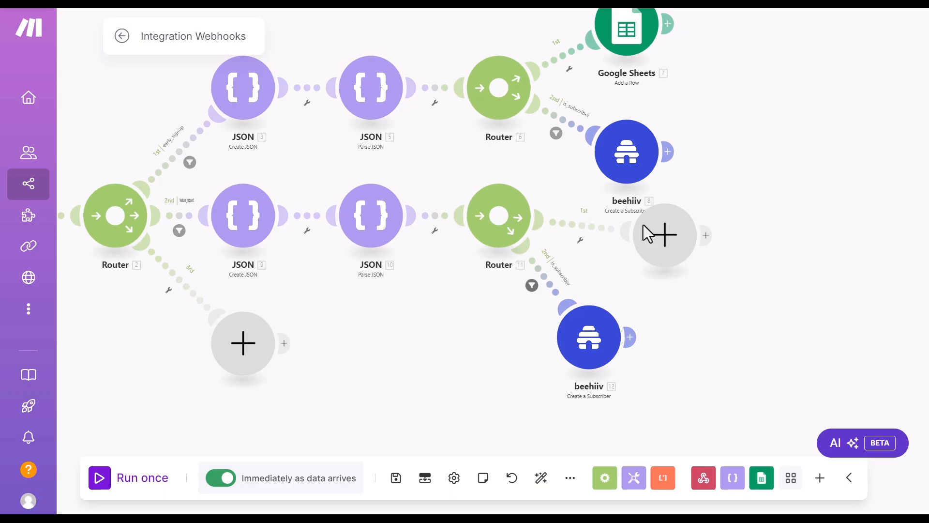
Step: Add a Google Sheets Add a Row module targeting site_data_collection/new_feature_form_data, Sheet1
left_click(663, 234)
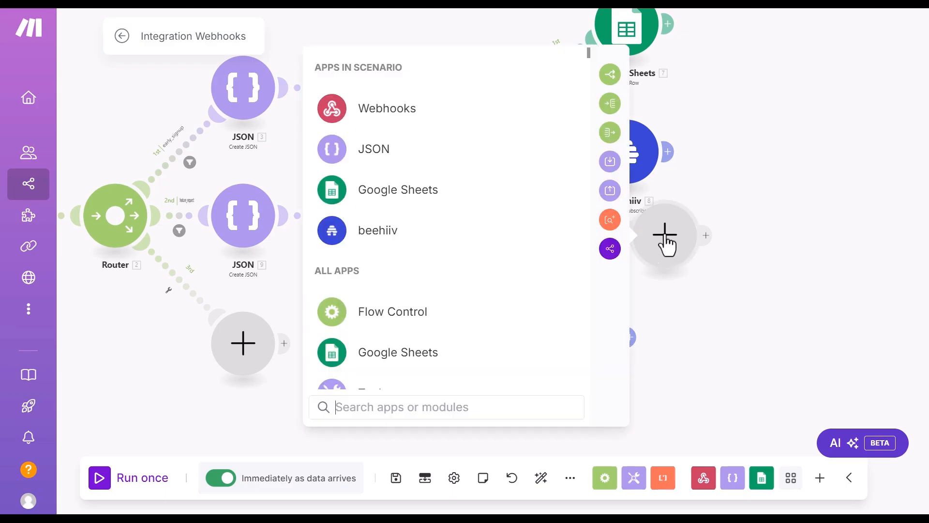
left_click(438, 353)
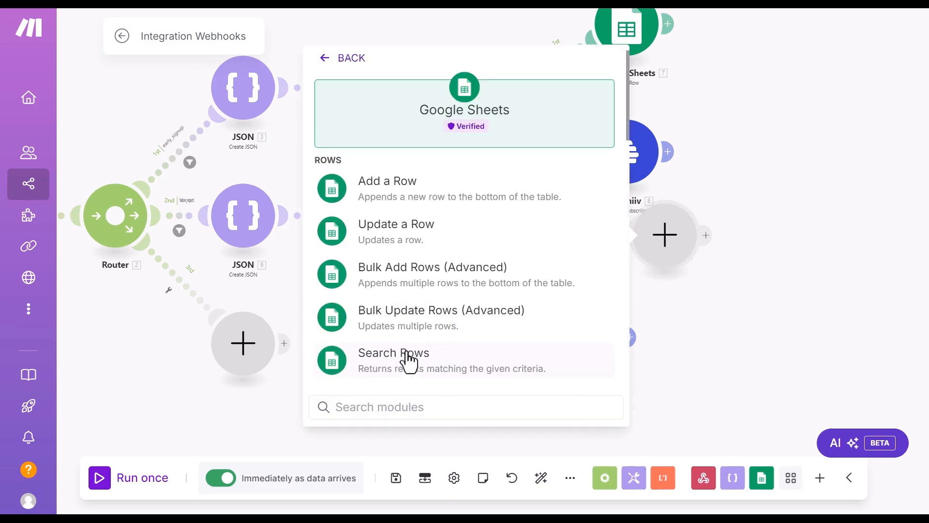
left_click(384, 196)
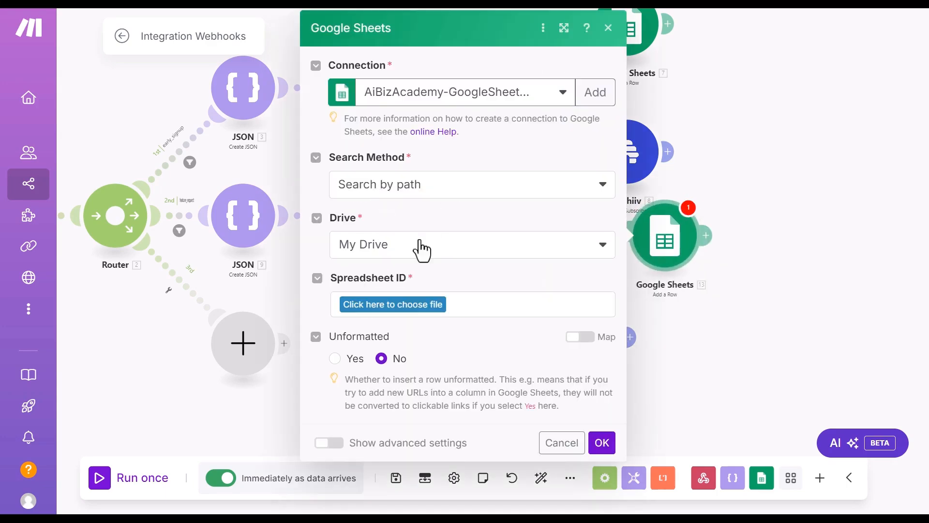
left_click(395, 304)
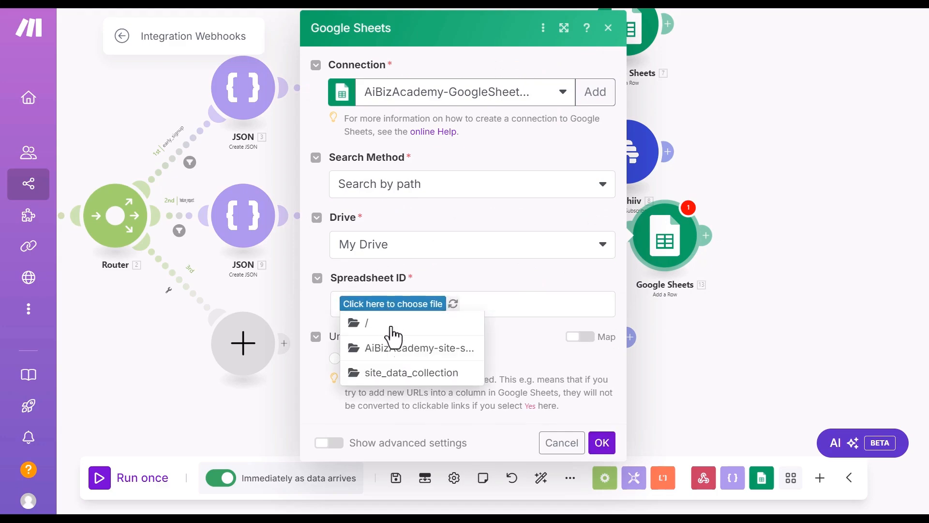
left_click(400, 374)
left_click(483, 306)
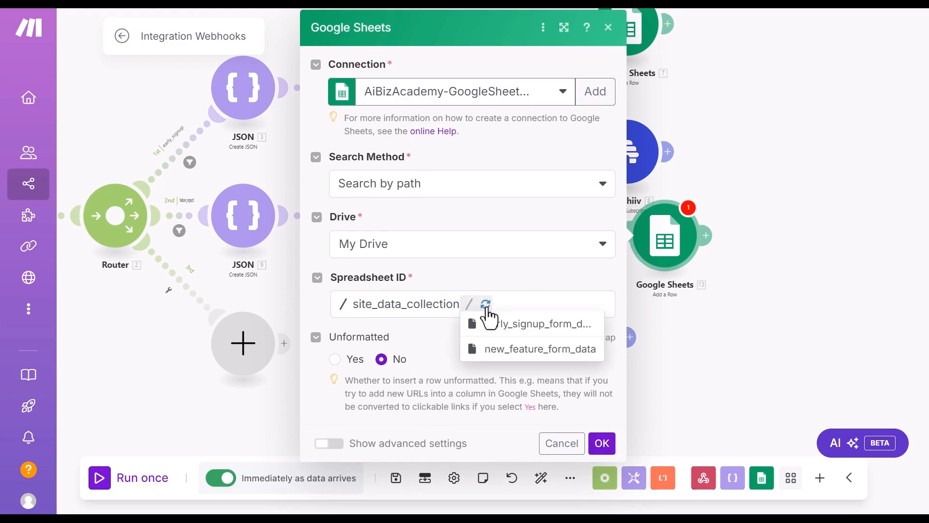
left_click(517, 349)
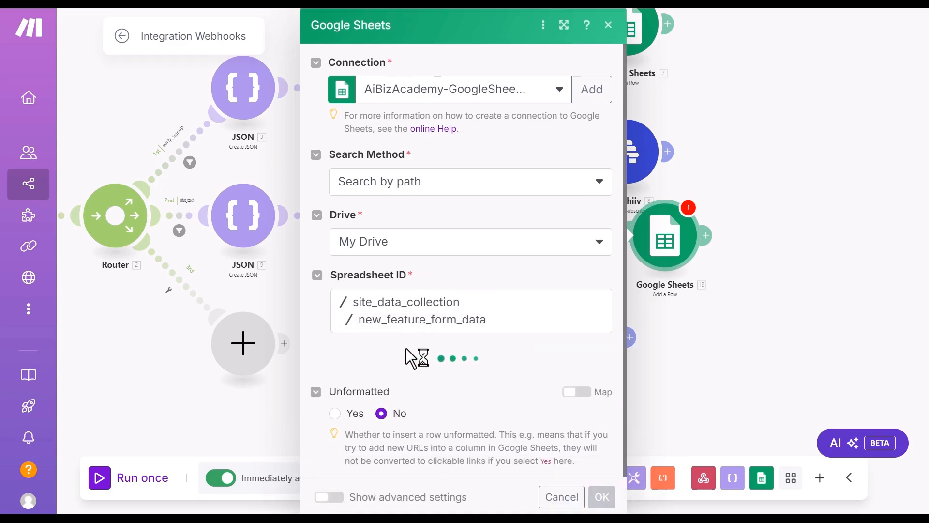
scroll(415, 348, "down", 1)
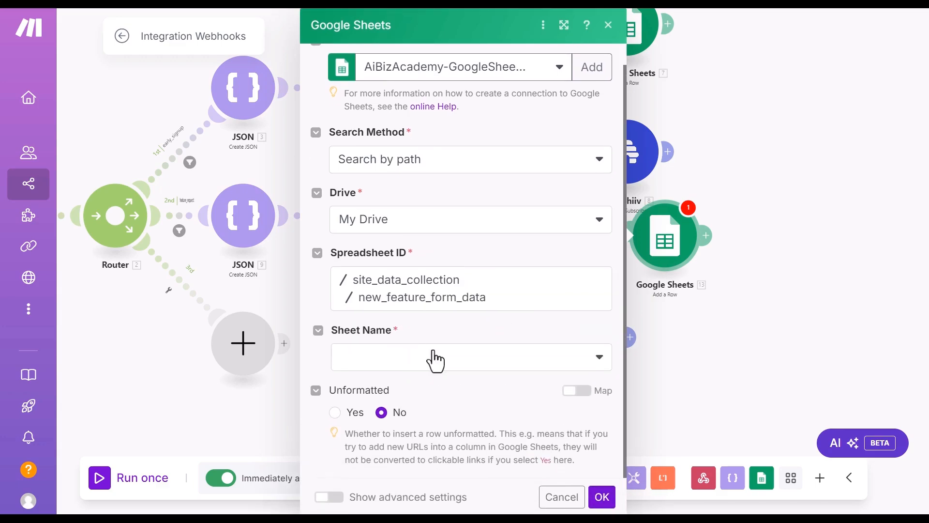
left_click(433, 353)
left_click(387, 357)
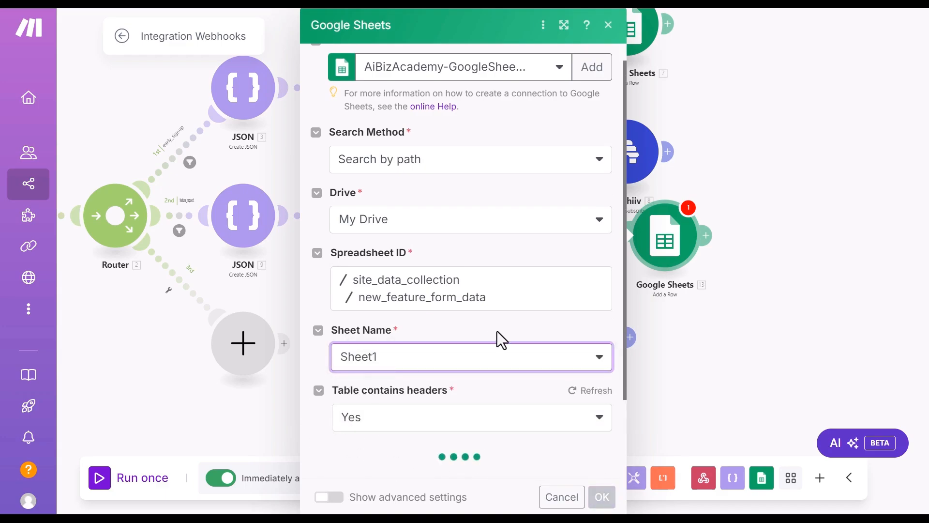
scroll(498, 331, "down", 2)
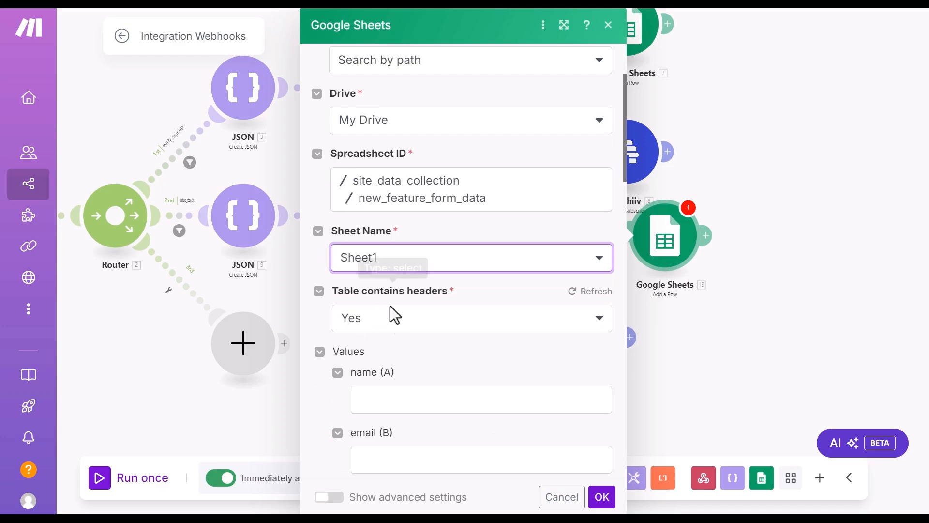
scroll(433, 334, "down", 4)
scroll(434, 334, "down", 1)
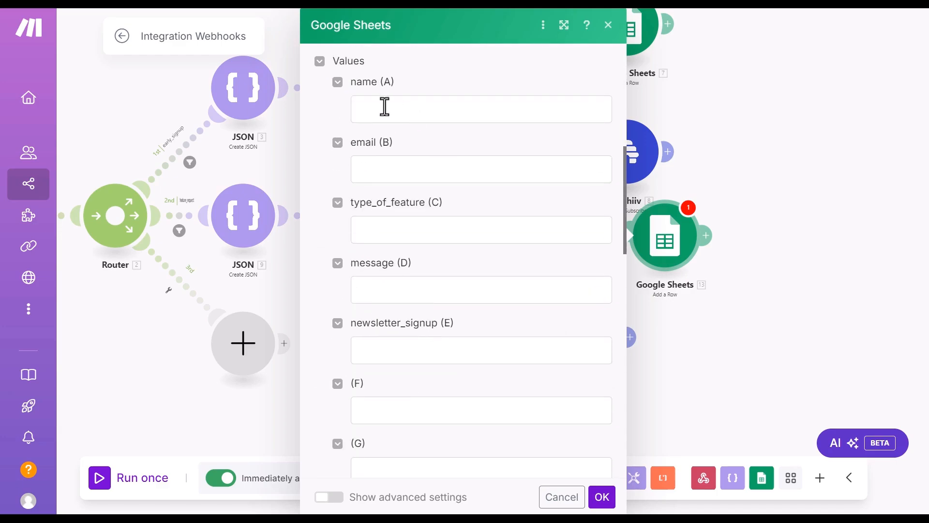
Step: Map parsed name, email, type_of_feature, message and subscribe_to_newletter into columns A–E, then auto-align
left_click(417, 121)
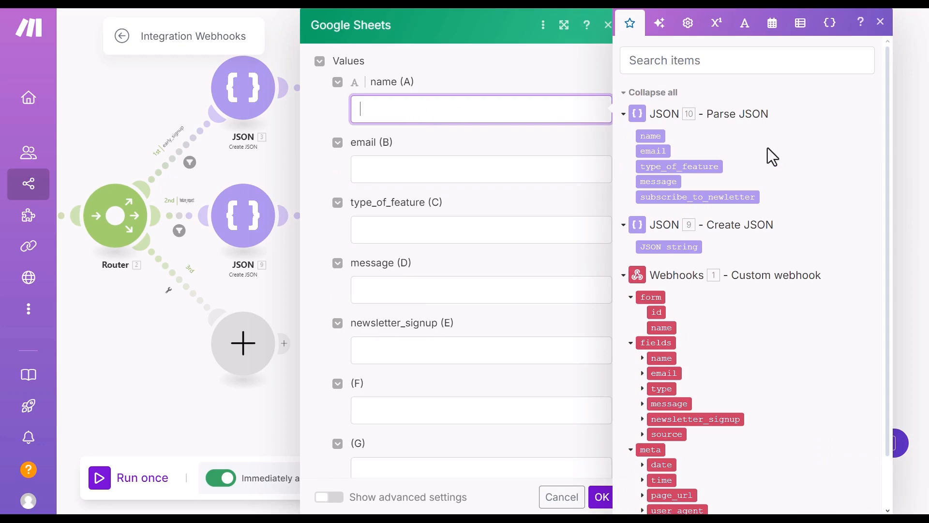
left_click(657, 134)
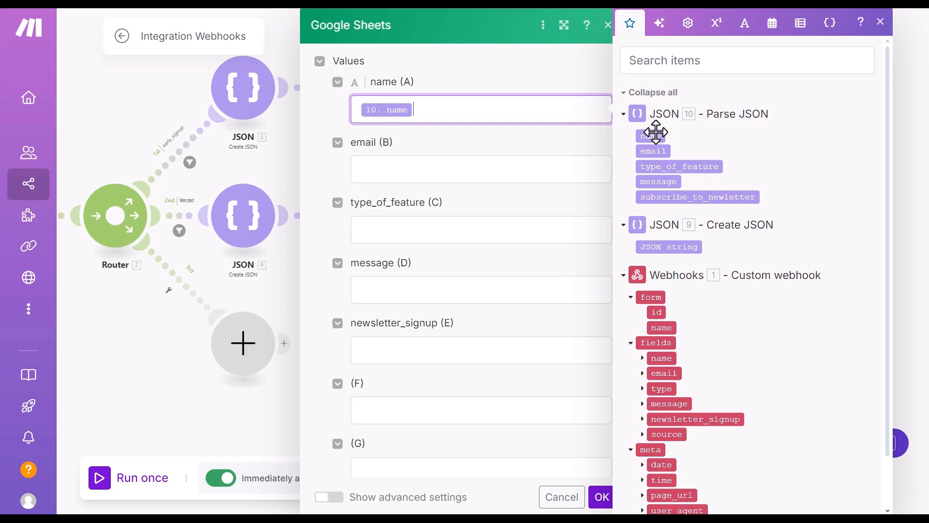
left_click(477, 168)
left_click(656, 151)
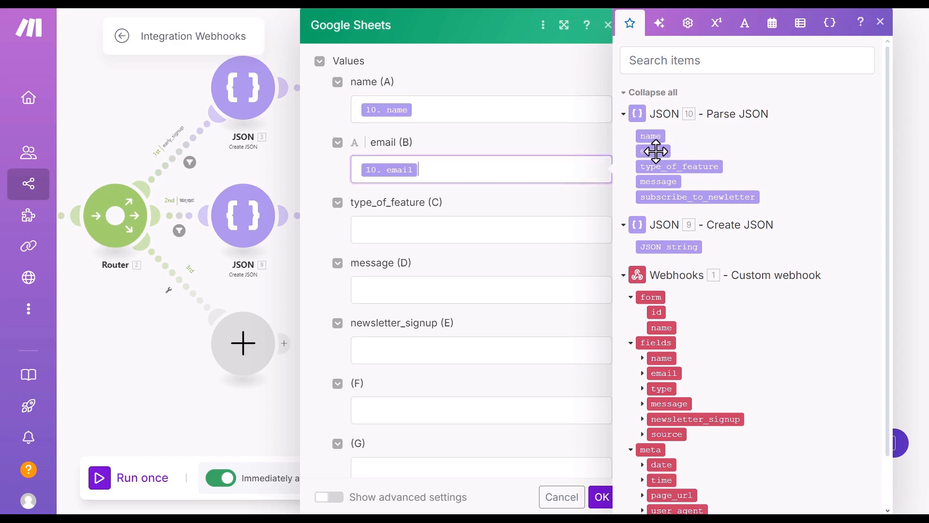
left_click(425, 233)
left_click(689, 166)
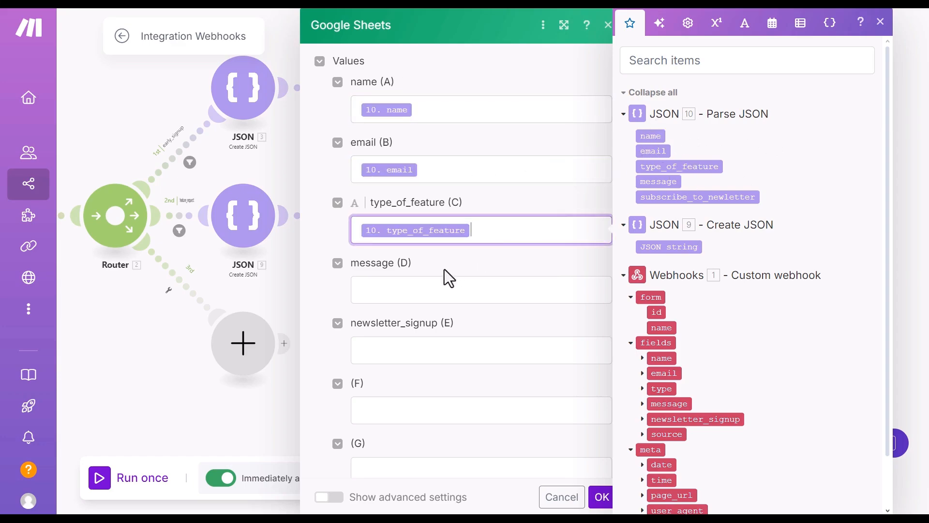
left_click(430, 282)
left_click(660, 182)
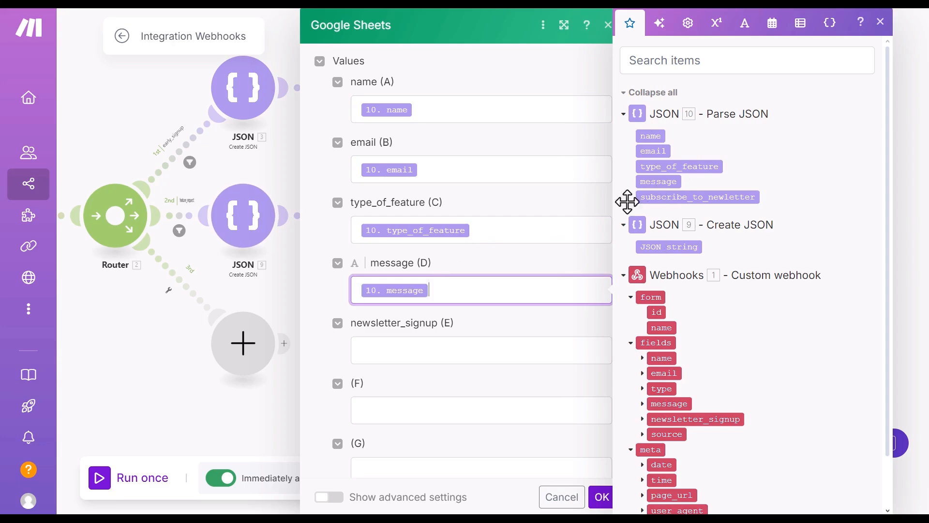
left_click(385, 353)
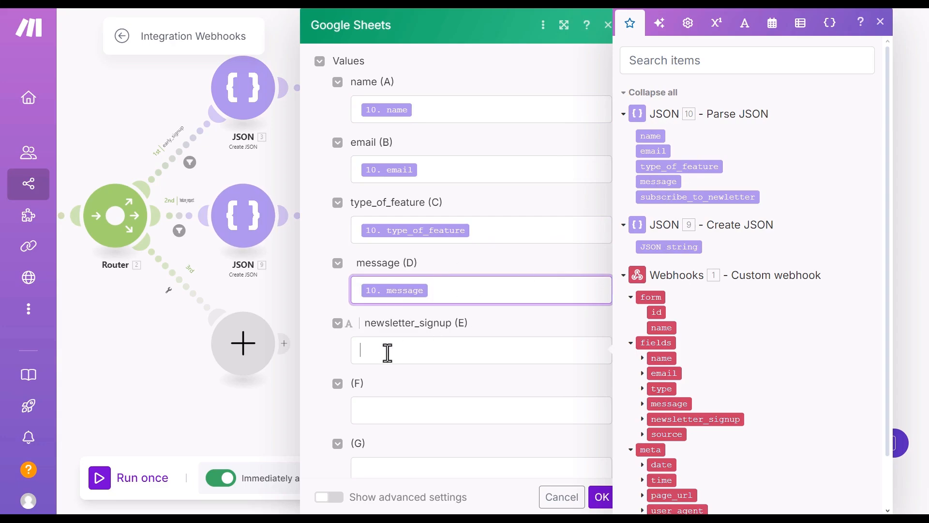
left_click(716, 196)
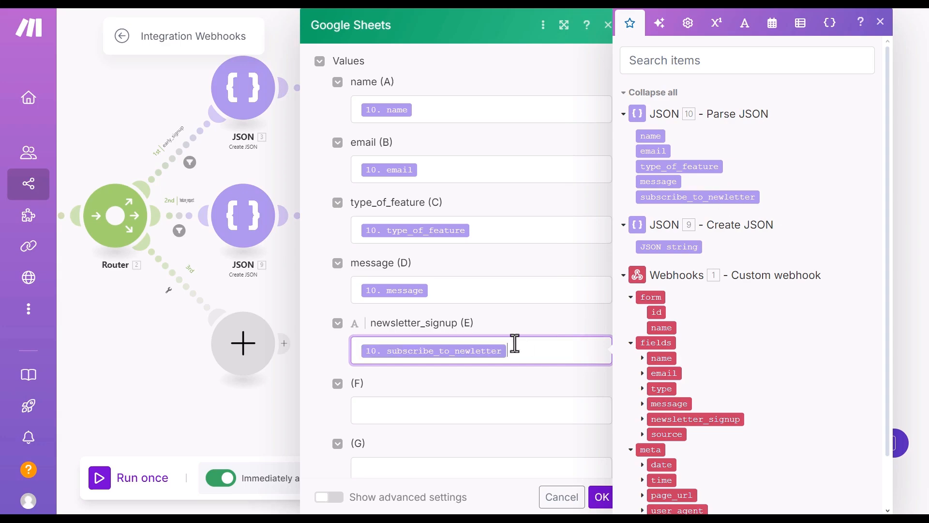
left_click(600, 496)
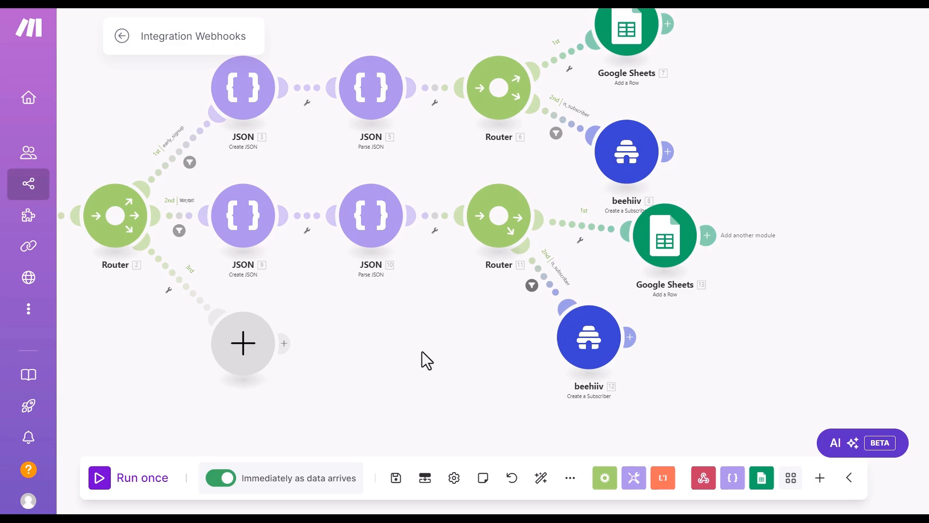
left_click(541, 478)
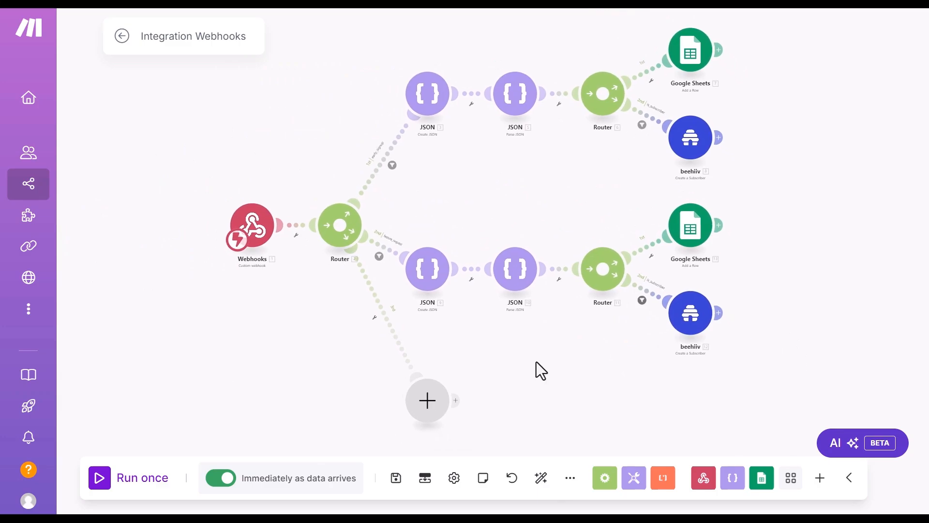
key("alt+Tab")
Step: Submit another request with autofilled name and email, Automation scenario, 'email automation', newsletter unticked
left_click(369, 16)
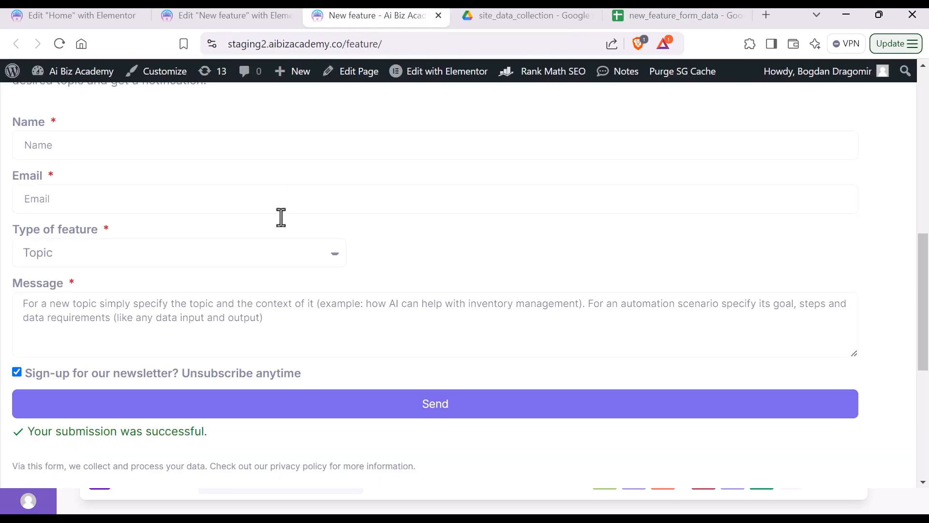
left_click(104, 145)
left_click(114, 187)
left_click(95, 199)
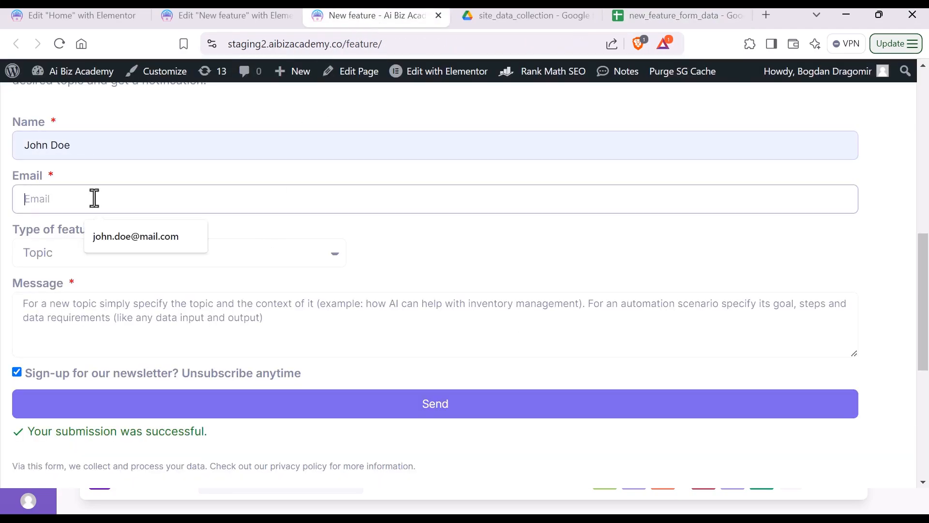
left_click(123, 238)
left_click(113, 254)
left_click(111, 292)
left_click(107, 322)
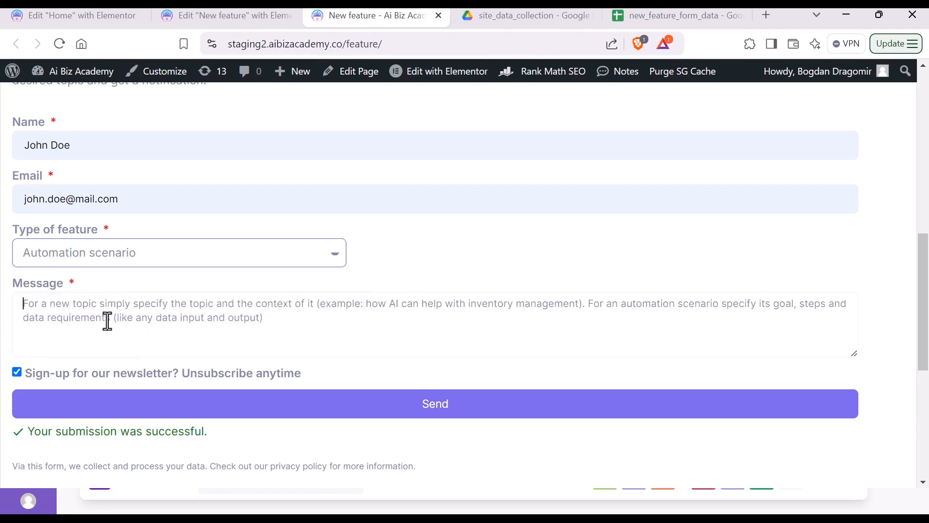
type("em")
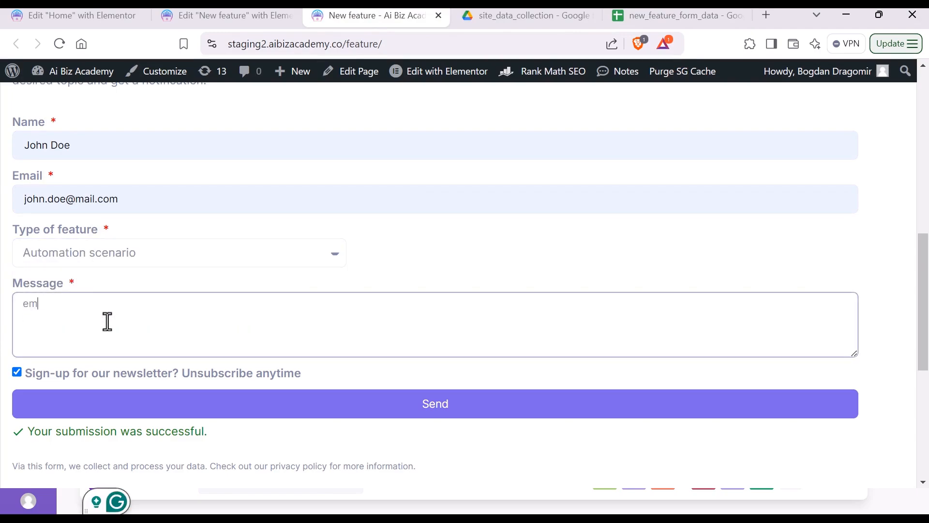
type("ail automation")
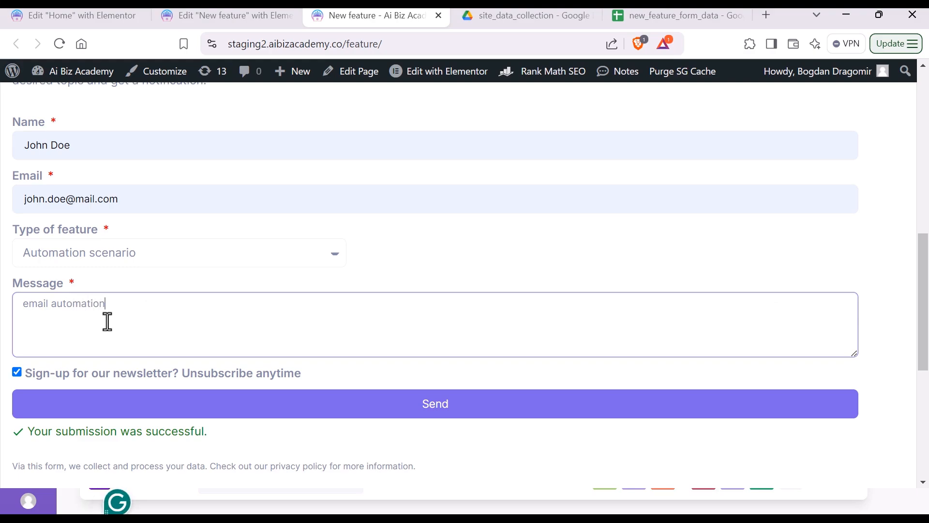
left_click(17, 374)
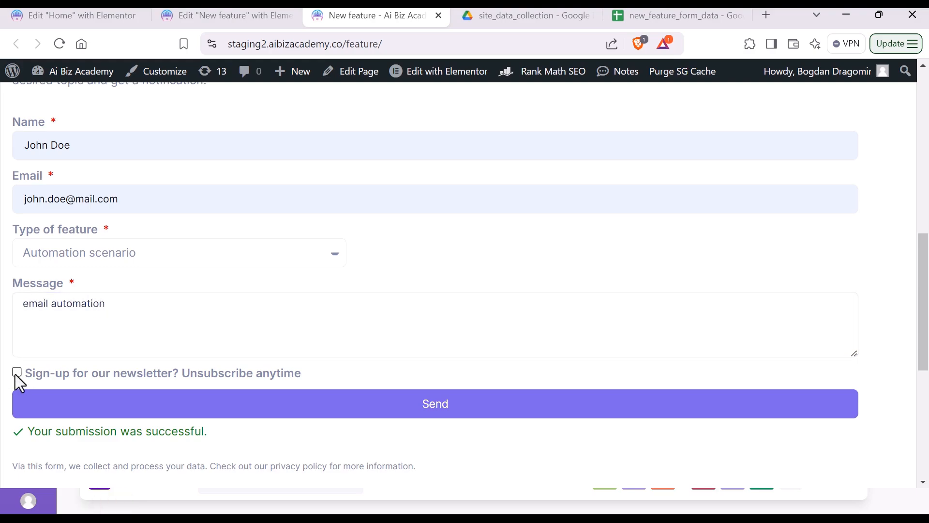
left_click(457, 414)
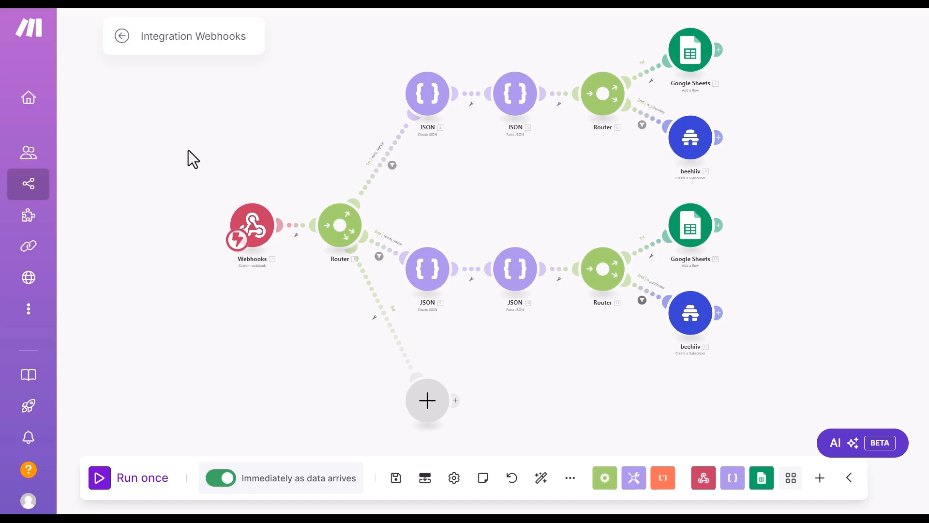
Step: Reload the new_feature_form_data spreadsheet to check for new rows, then return to Make
key("alt+Tab")
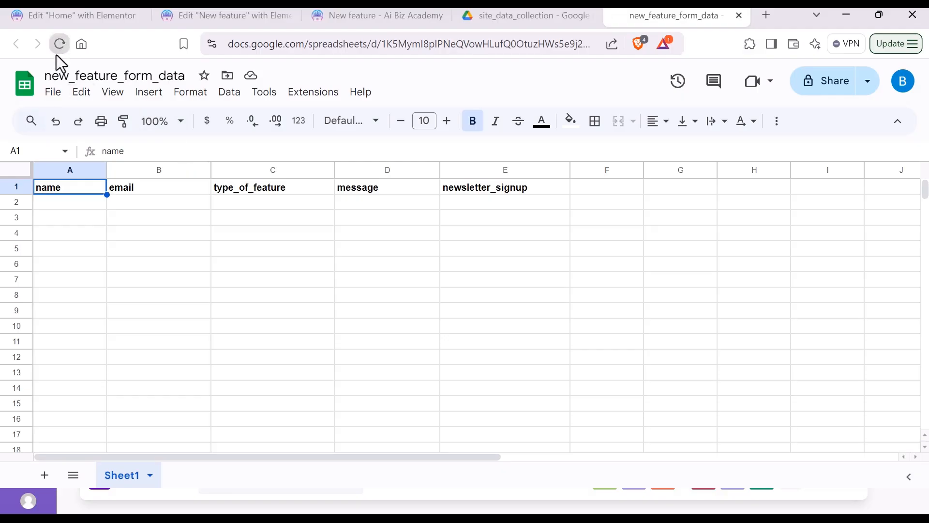
left_click(57, 52)
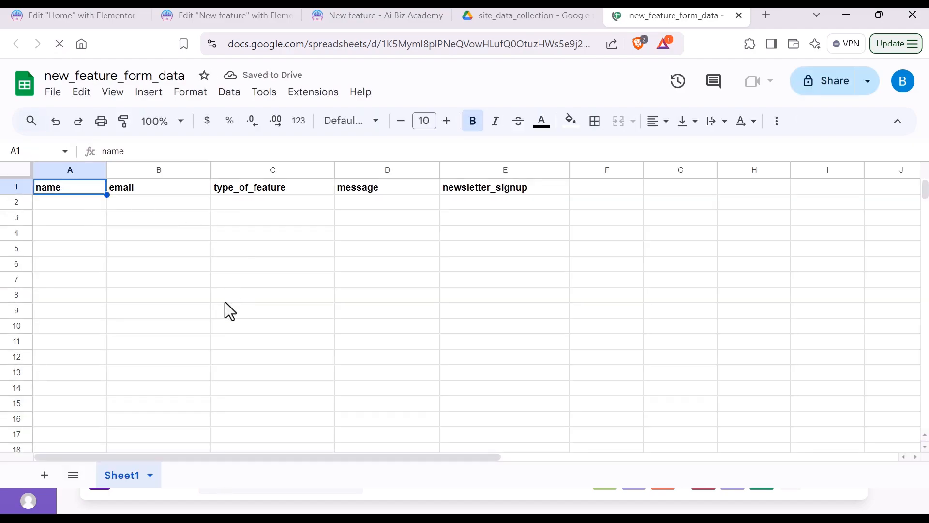
key("alt+Tab")
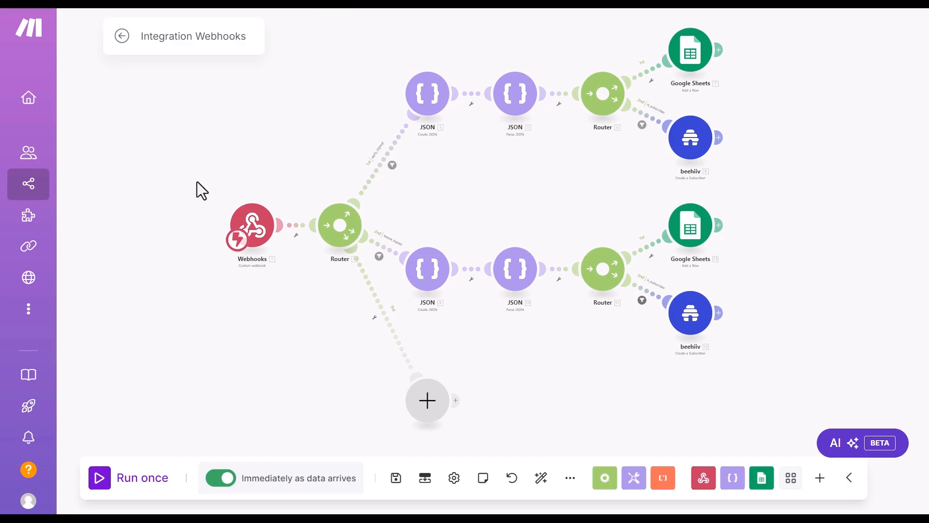
Step: Leave the Integration Webhooks editor for the scenarios list, saving the pending changes
left_click(56, 189)
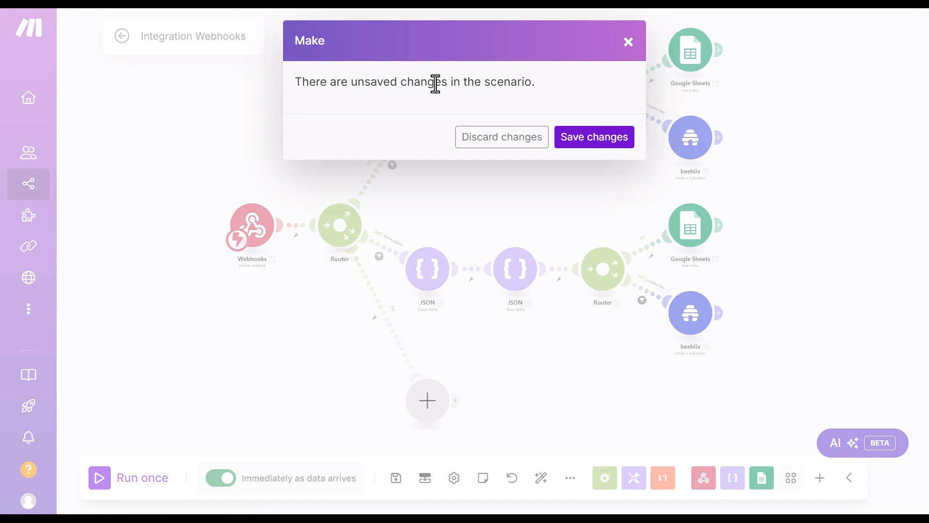
left_click(594, 141)
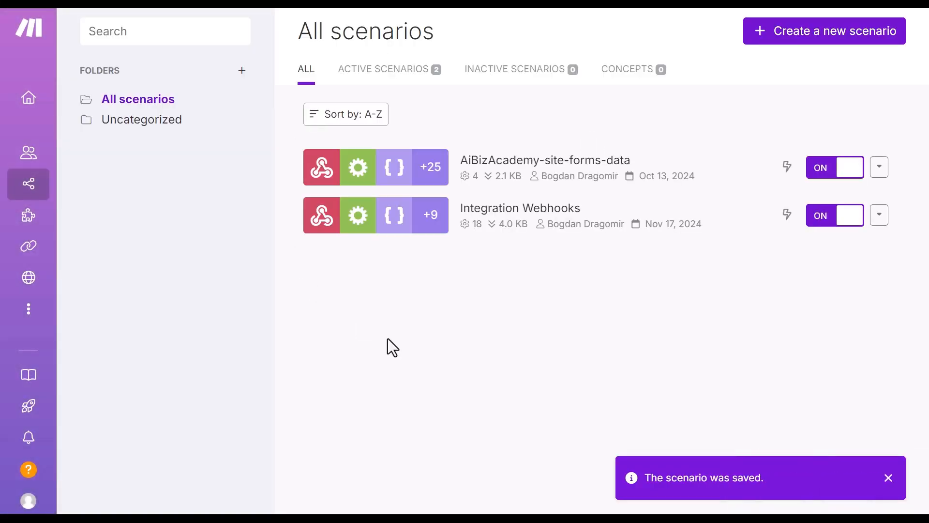
left_click(487, 211)
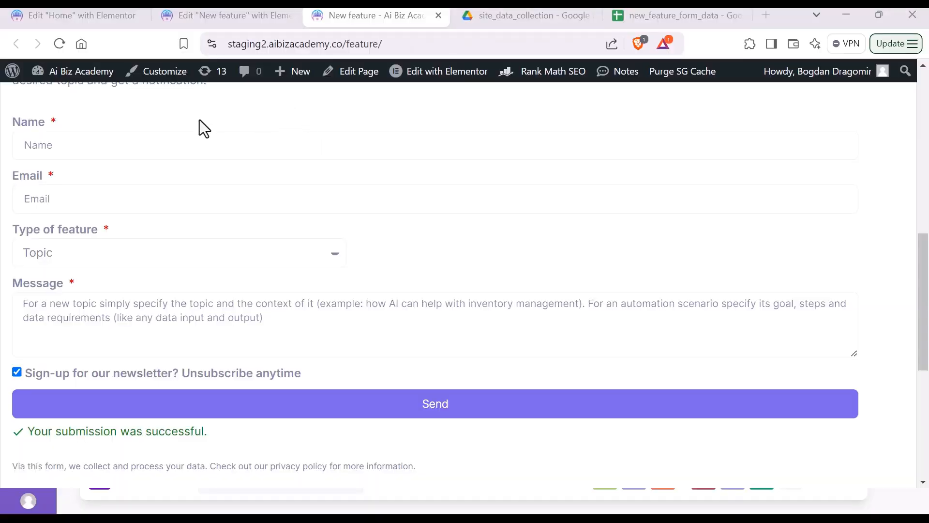
Step: Autofill the requester's name and e-mail and choose Automation scenario as the feature type
left_click(127, 149)
left_click(125, 180)
left_click(102, 194)
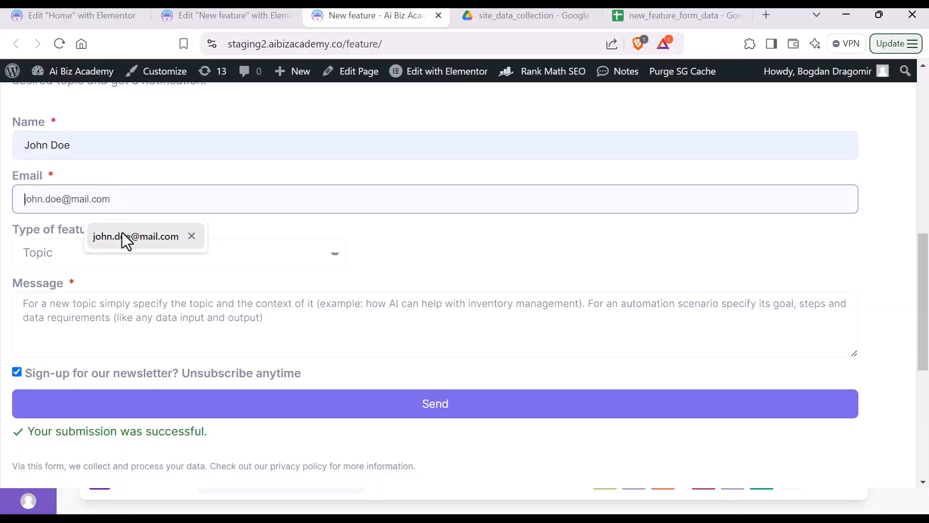
left_click(121, 234)
left_click(115, 255)
left_click(108, 296)
Step: Enter the message 'email auto responder', untick the newsletter sign-up, and send the form
left_click(188, 318)
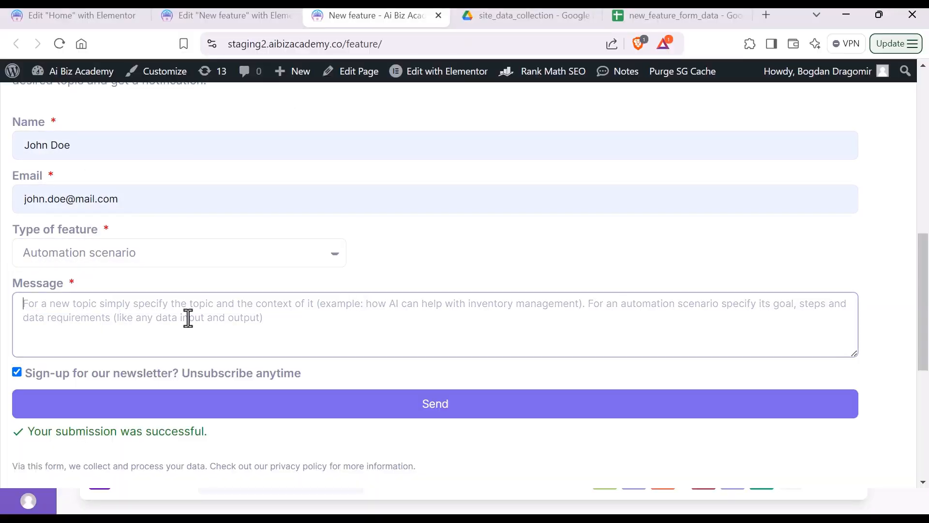
type("email aut")
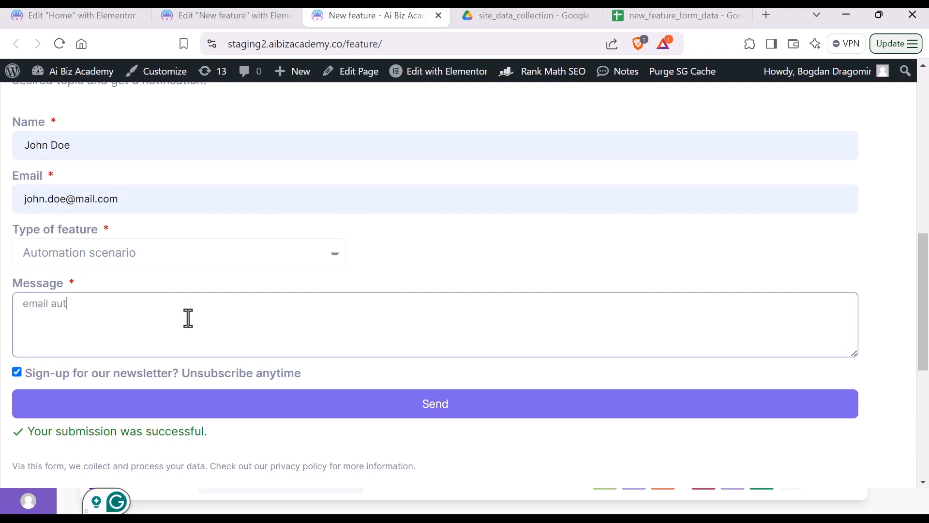
type("o responder")
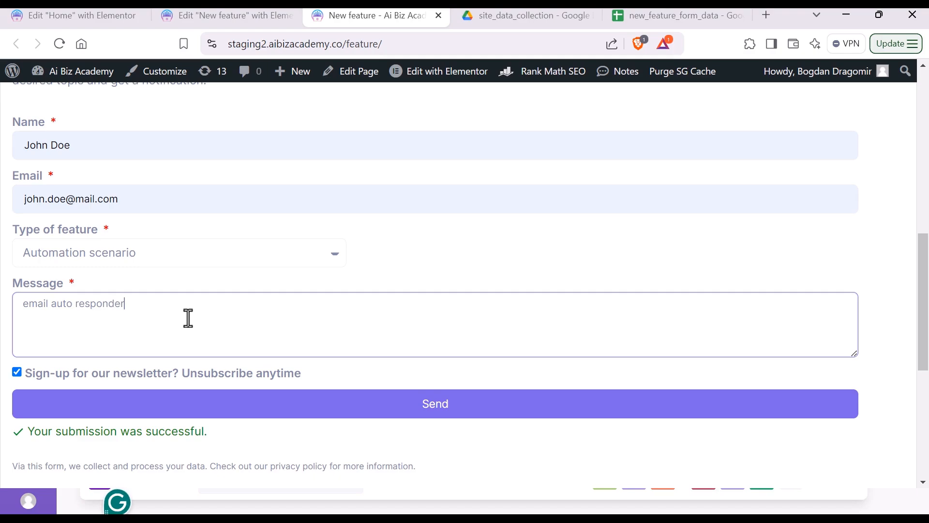
left_click(16, 372)
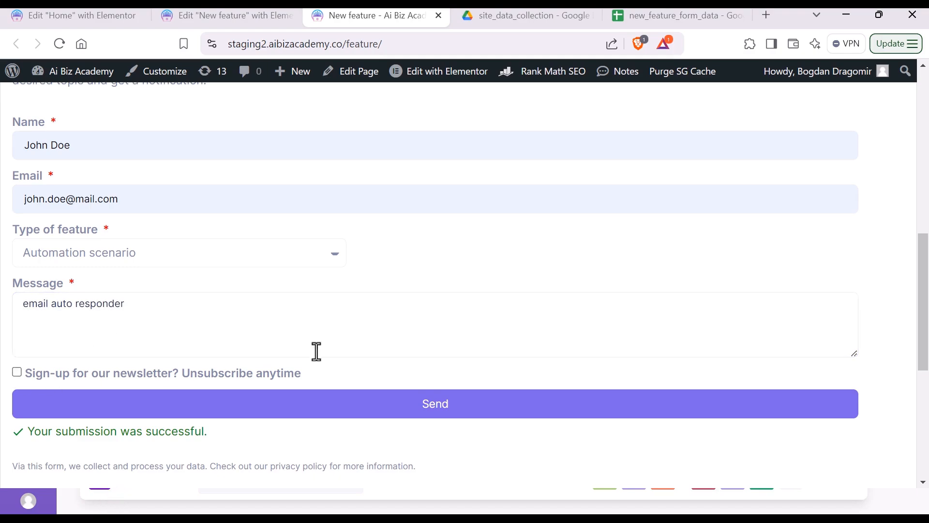
left_click(411, 410)
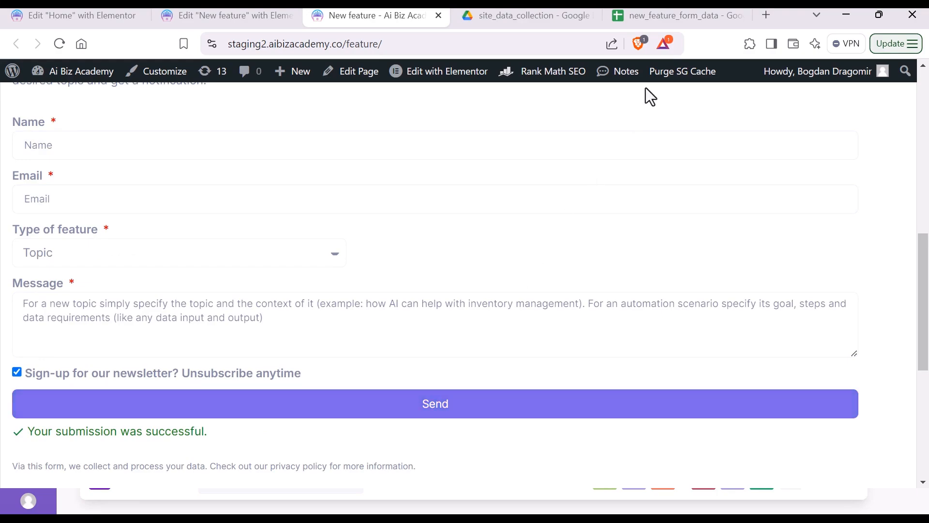
left_click(660, 16)
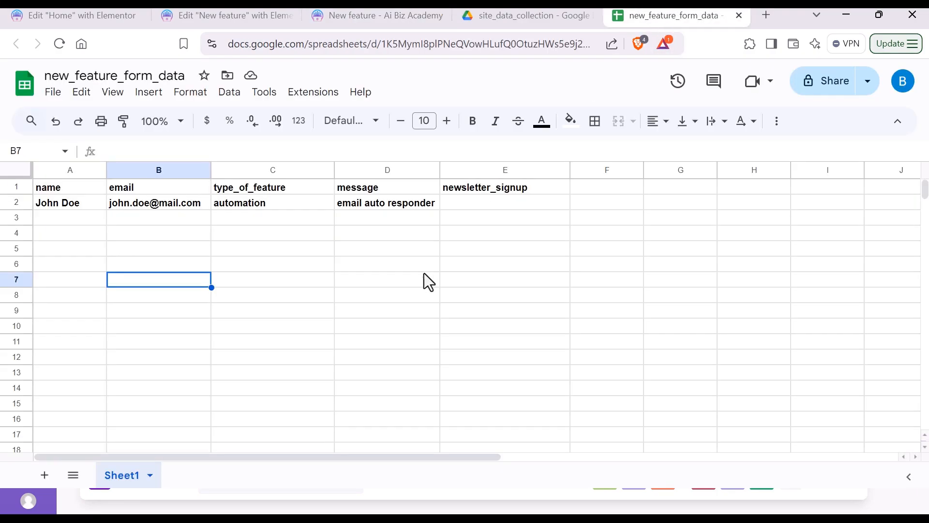
left_click(328, 300)
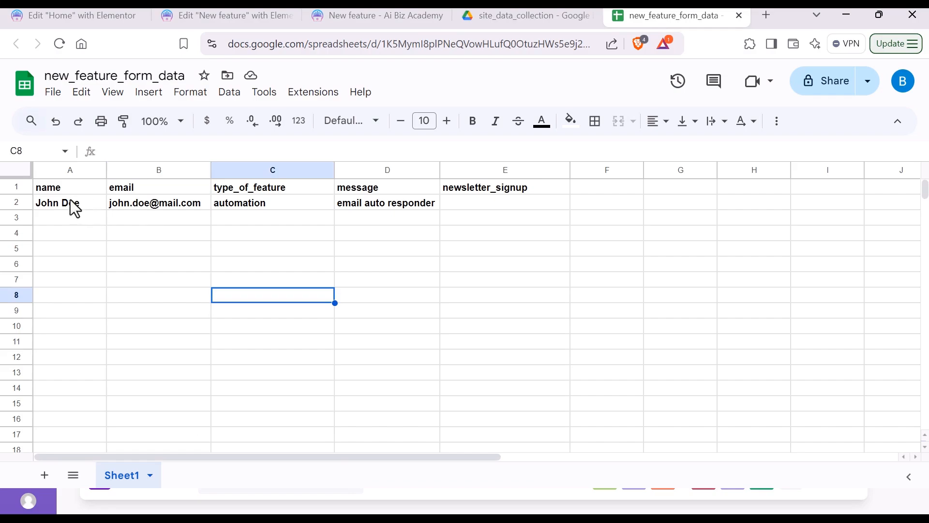
left_click(469, 208)
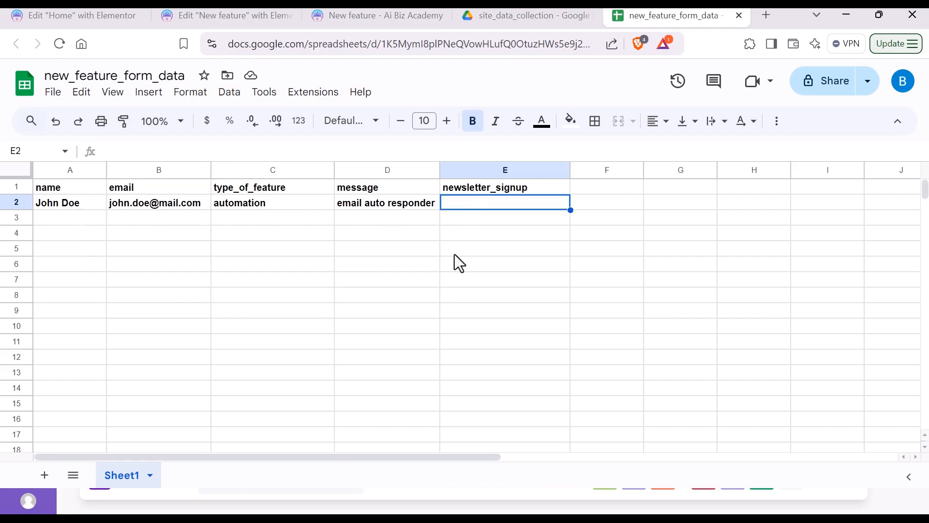
left_click(472, 255)
left_click(478, 202)
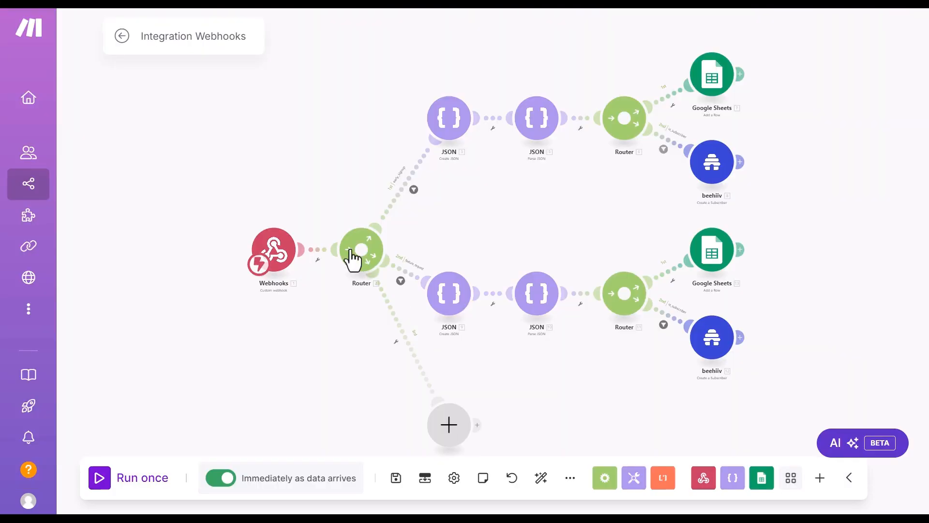
left_click(100, 191)
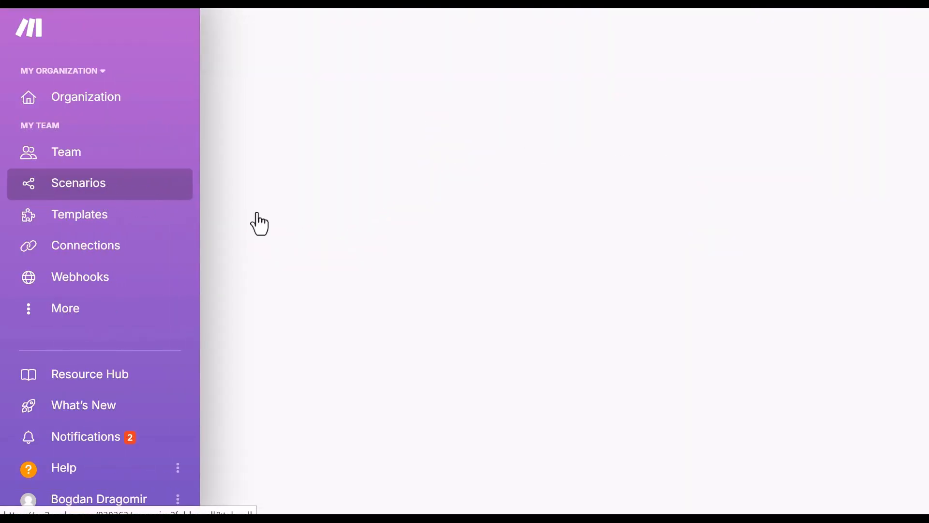
left_click(517, 217)
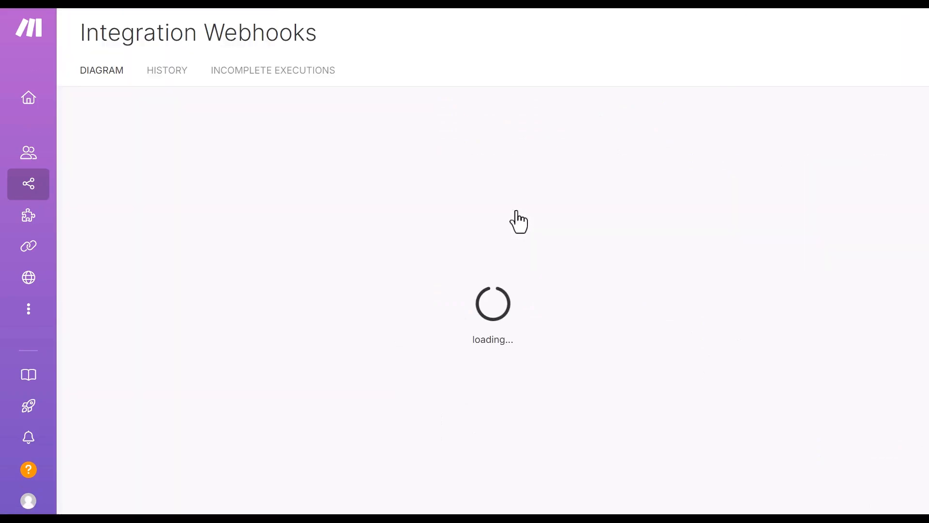
left_click(165, 73)
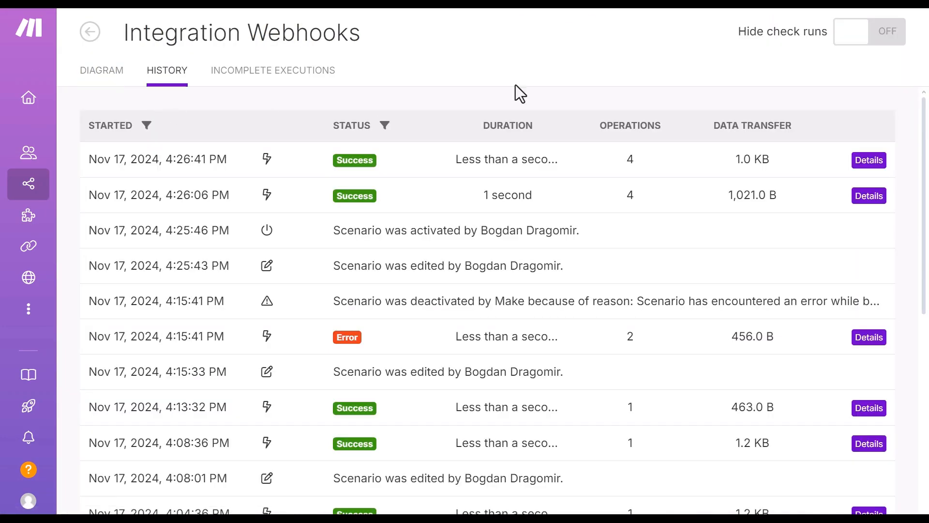
left_click(869, 160)
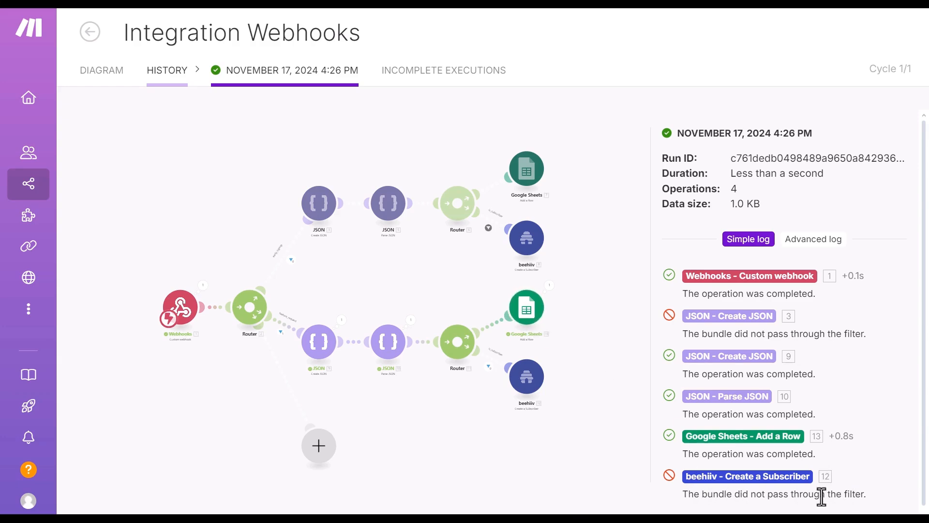
left_click(781, 480)
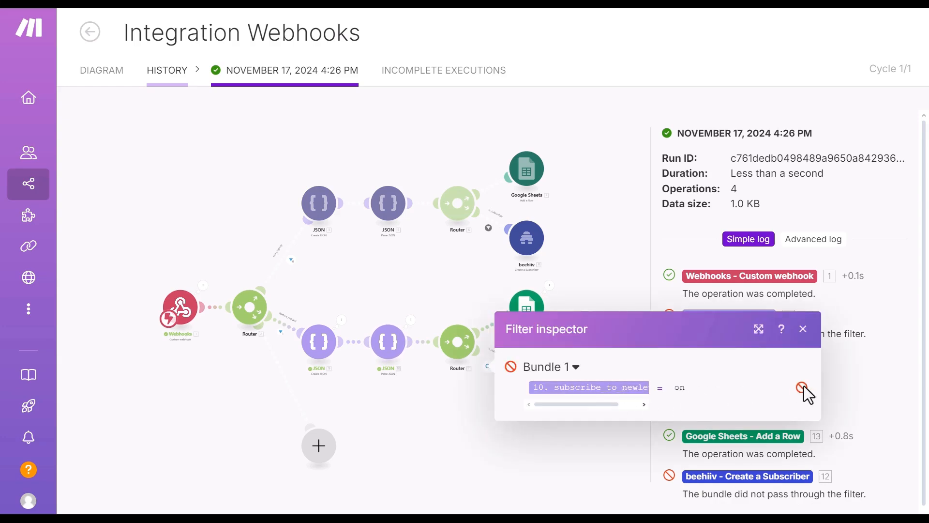
key("Escape")
left_click(90, 33)
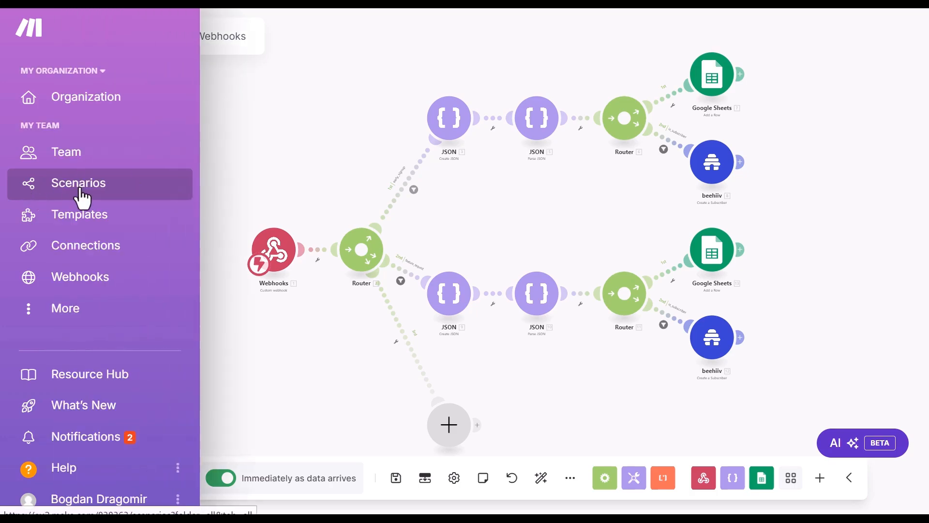
Step: Open the Integration Webhooks scenario from the scenarios list and view its History
left_click(82, 194)
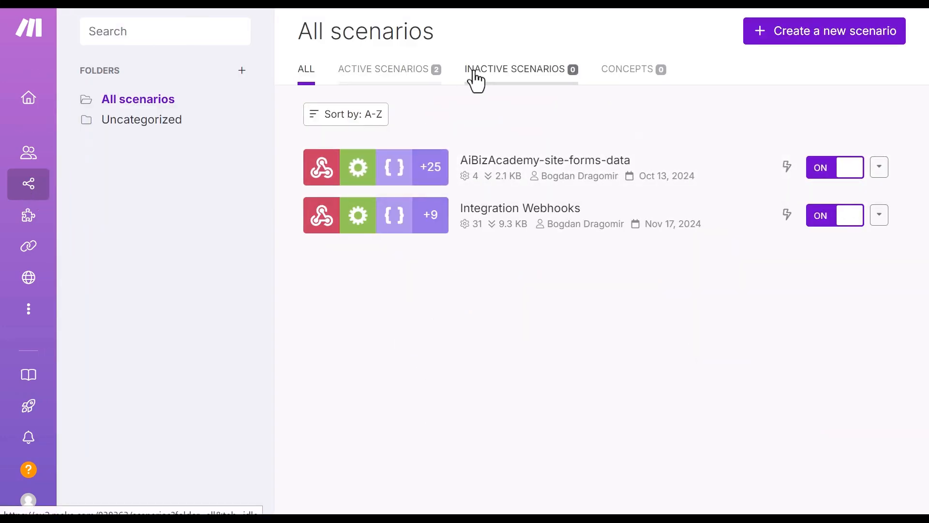
left_click(537, 218)
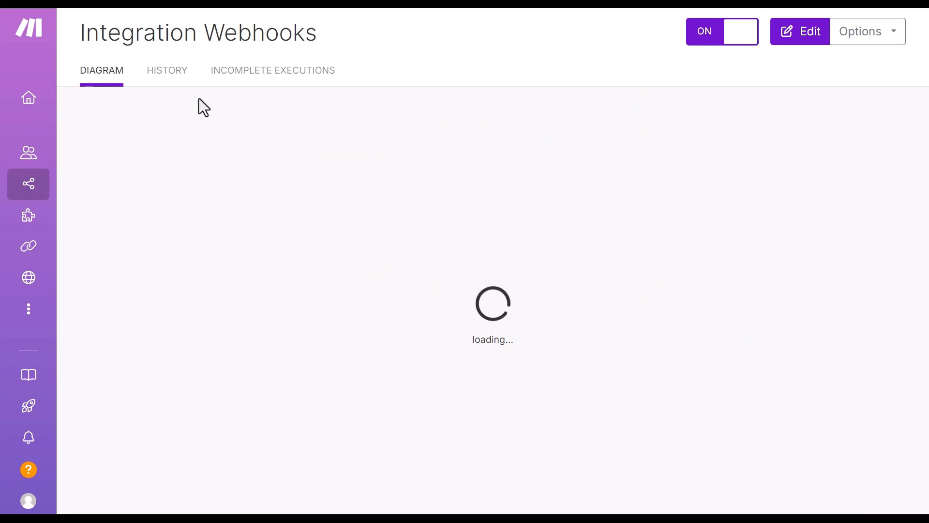
left_click(165, 73)
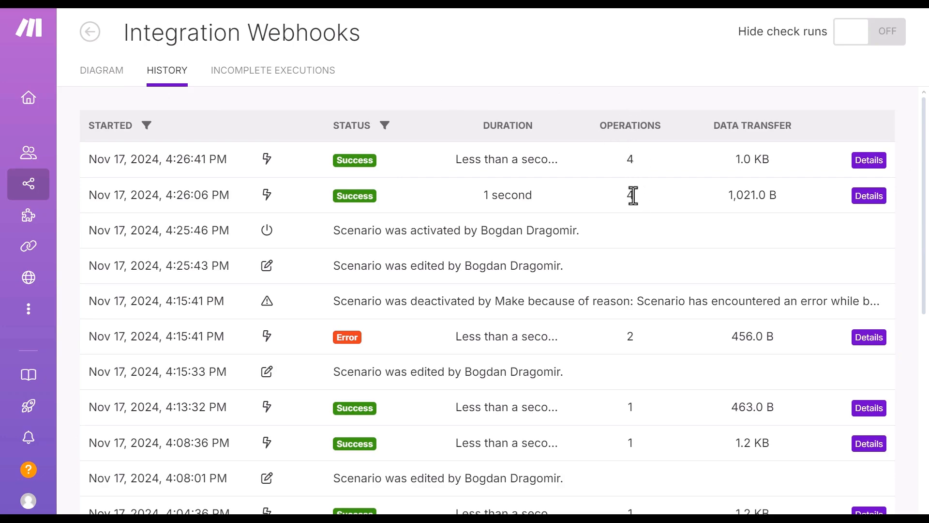
Step: Select and copy the operations count of the two latest 4:26 PM runs
double_click(628, 162)
double_click(634, 196)
left_click(642, 173)
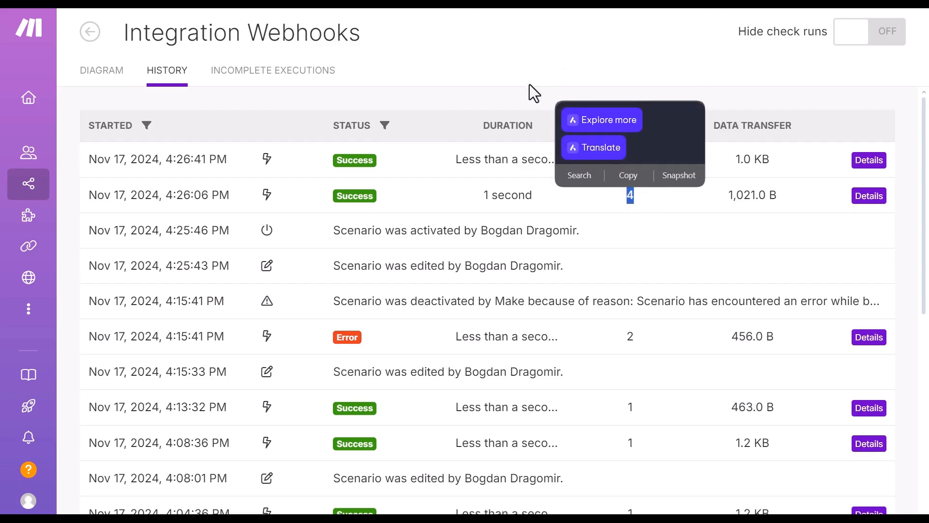